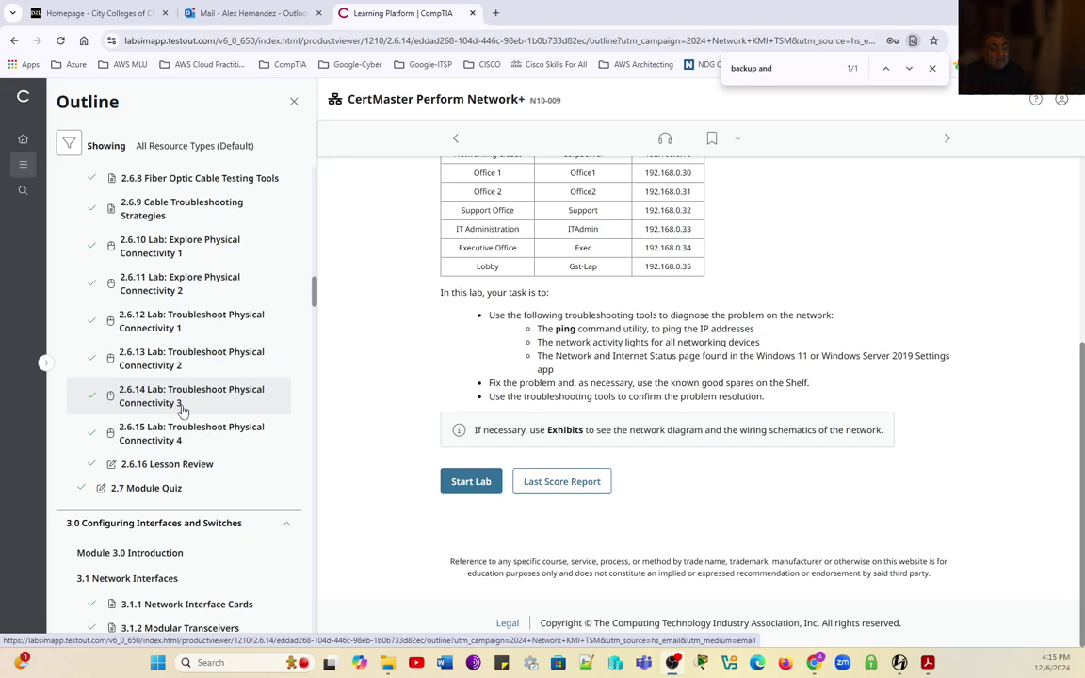
- Open the 2.6.14 Lab: Troubleshoot Physical Connectivity 3 page and start the lab
click(182, 406)
scroll(227, 442, up, 10)
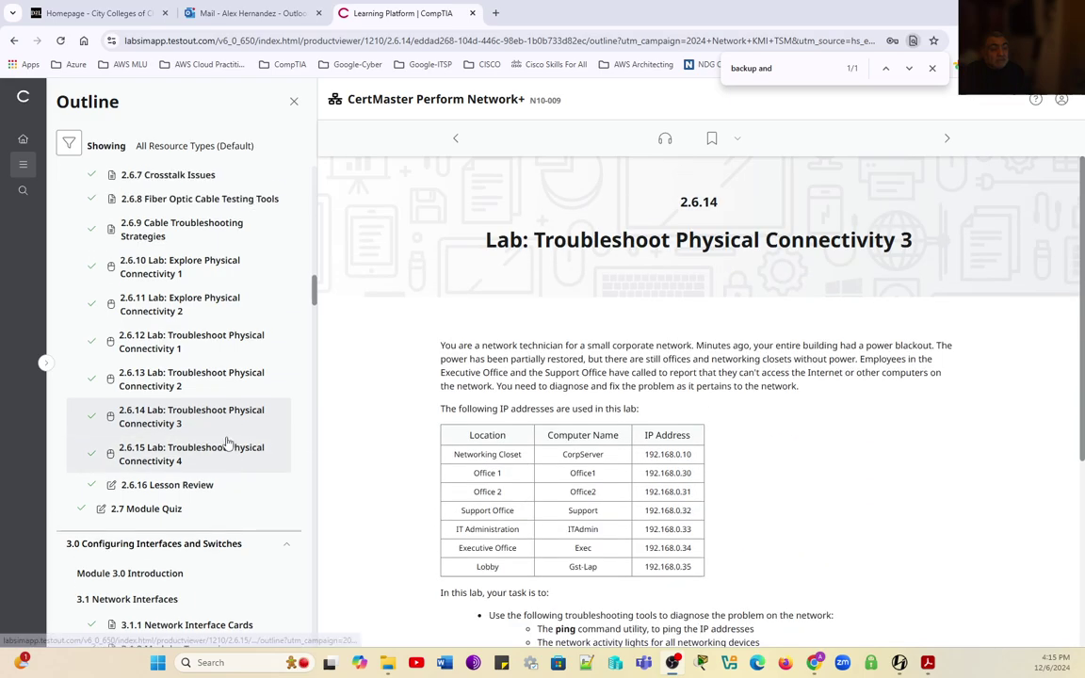
scroll(227, 442, up, 10)
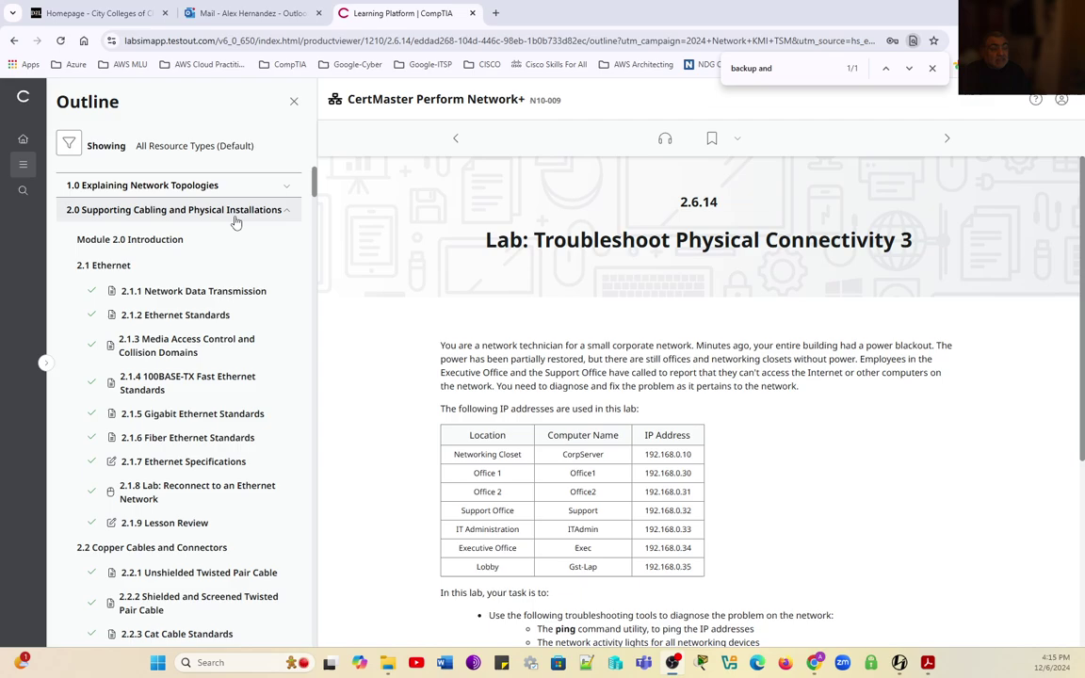
scroll(280, 458, down, 15)
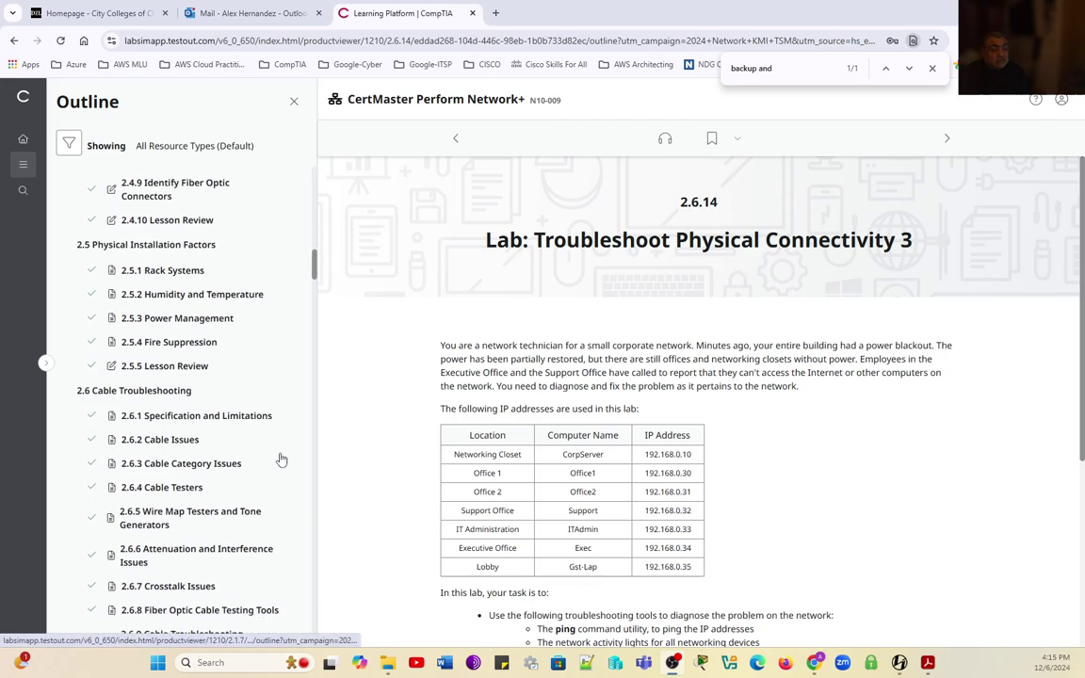
scroll(280, 458, down, 3)
scroll(279, 455, up, 2)
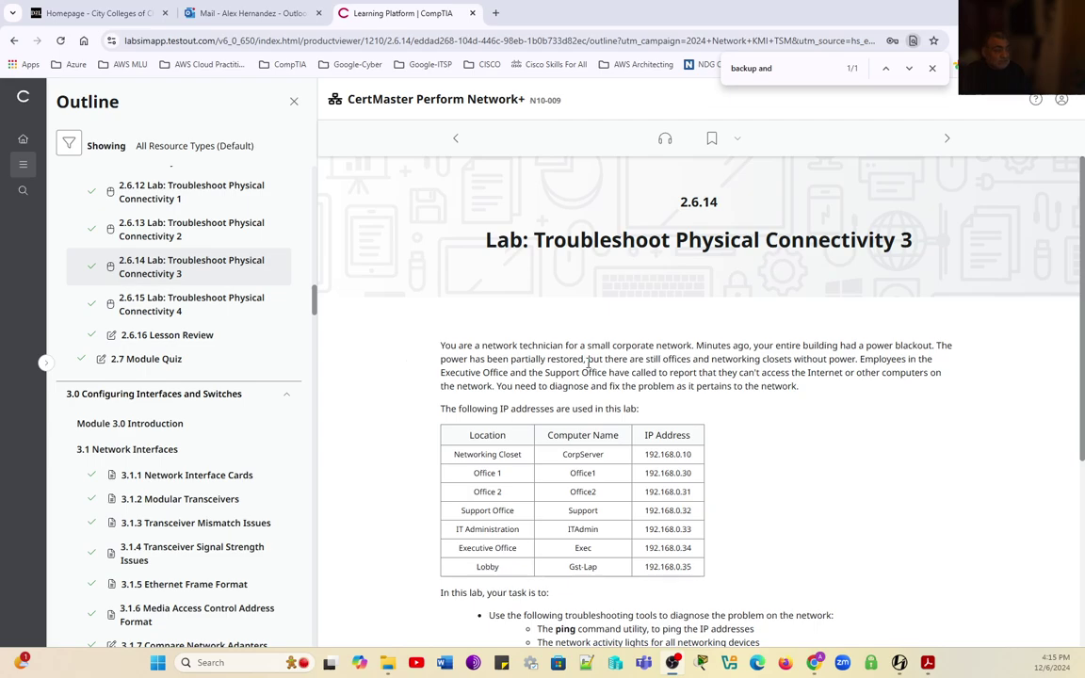
scroll(593, 364, down, 1)
scroll(588, 363, up, 1)
scroll(589, 364, down, 5)
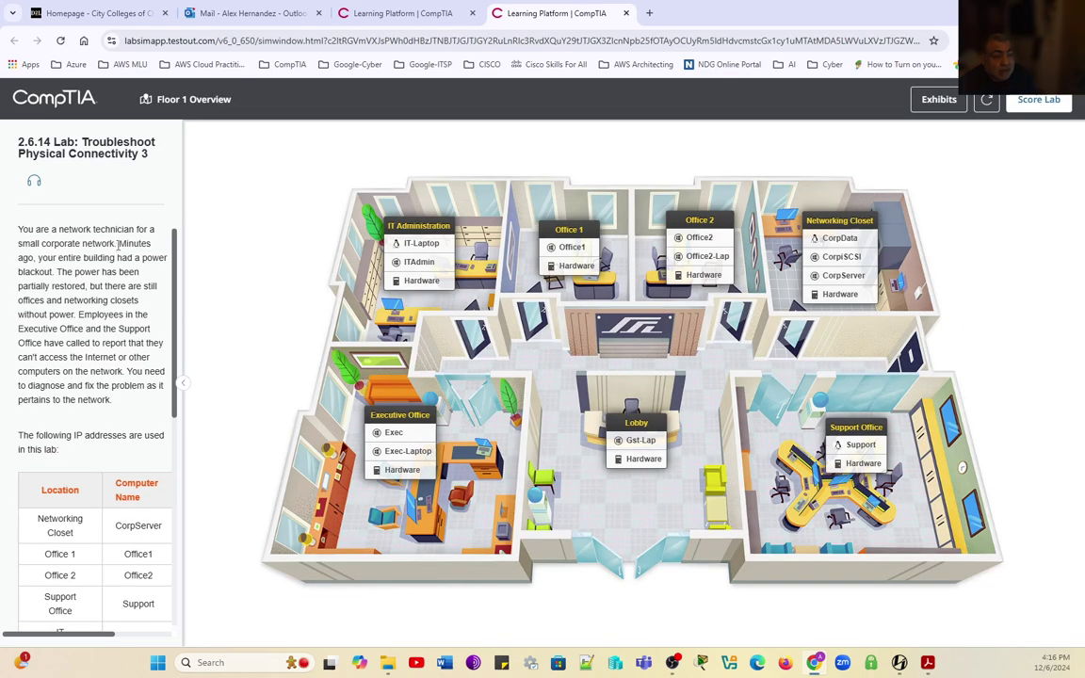
- Read the blackout scenario for the Executive and Support offices and scroll to the task list
drag(118, 243, 74, 314)
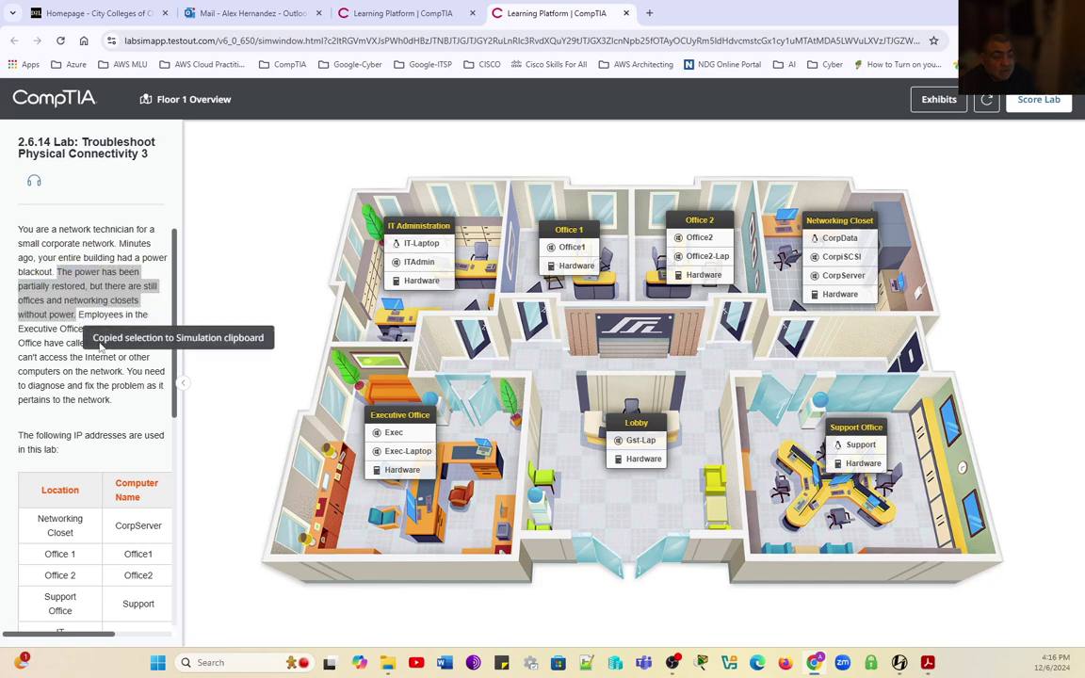
scroll(119, 370, down, 1)
scroll(118, 370, down, 3)
scroll(99, 349, up, 4)
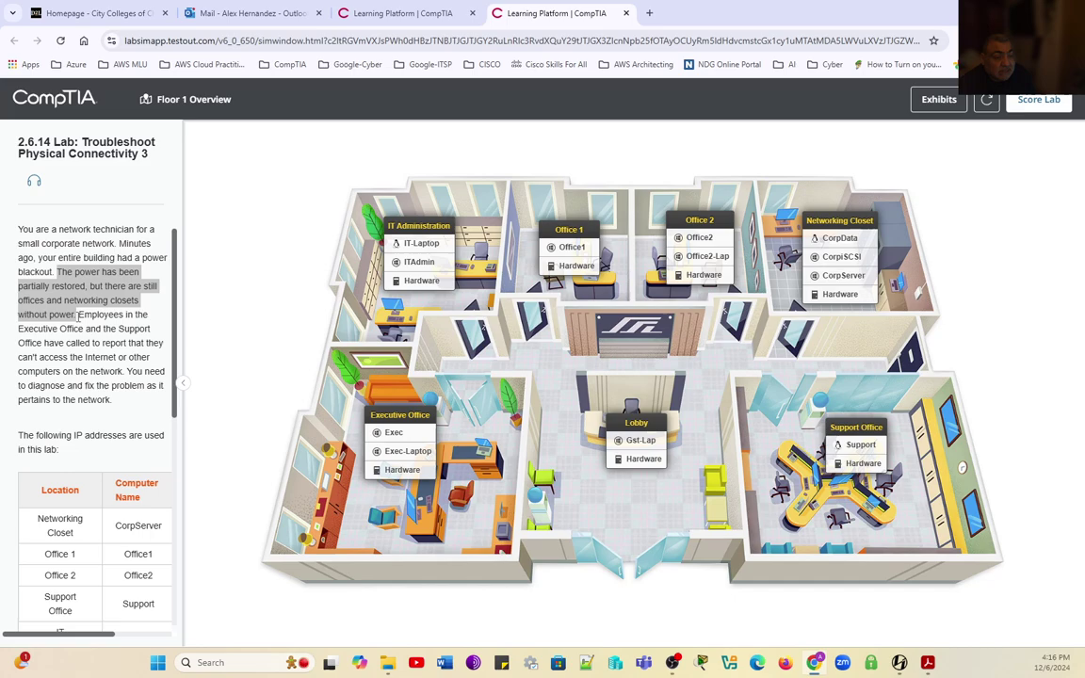
drag(77, 316, 127, 371)
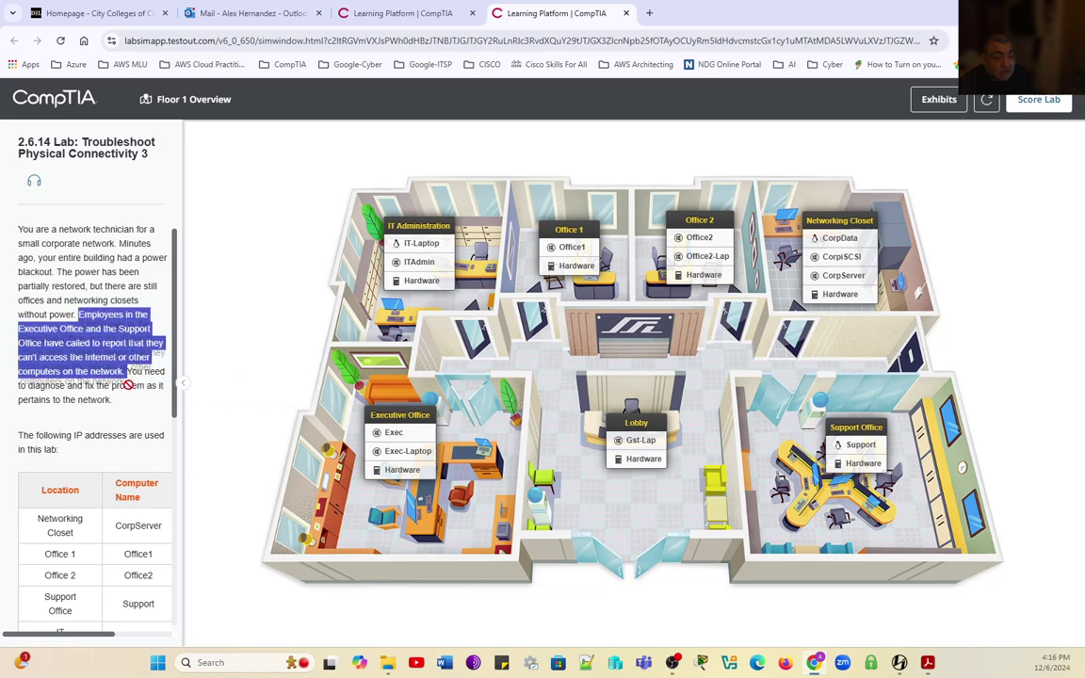
drag(113, 400, 125, 371)
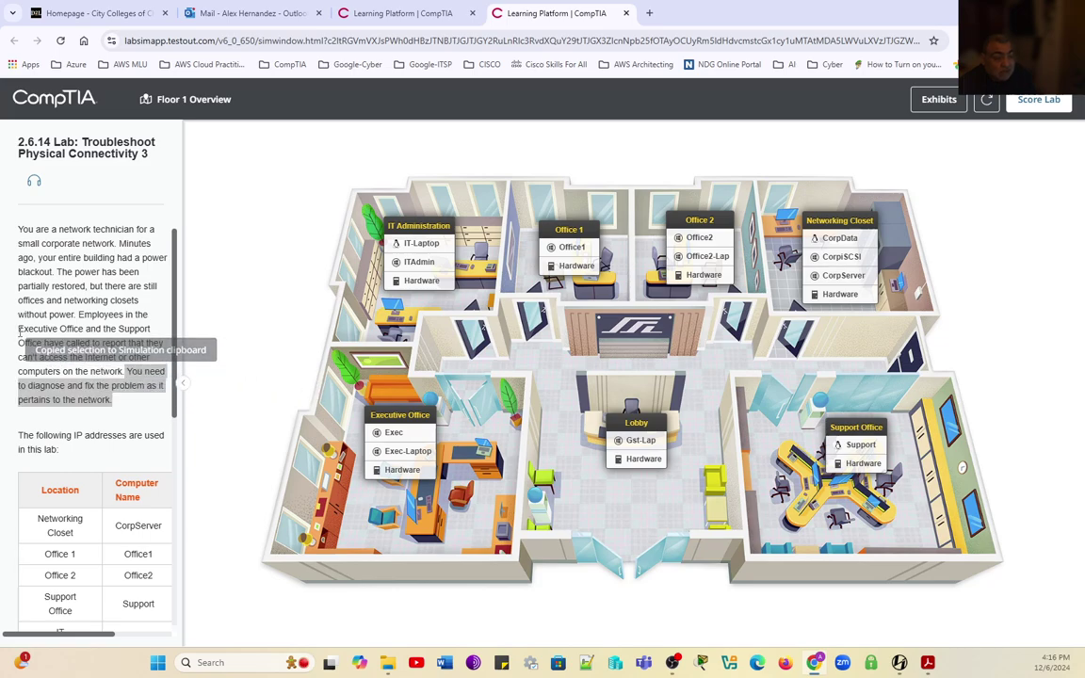
drag(18, 329, 149, 329)
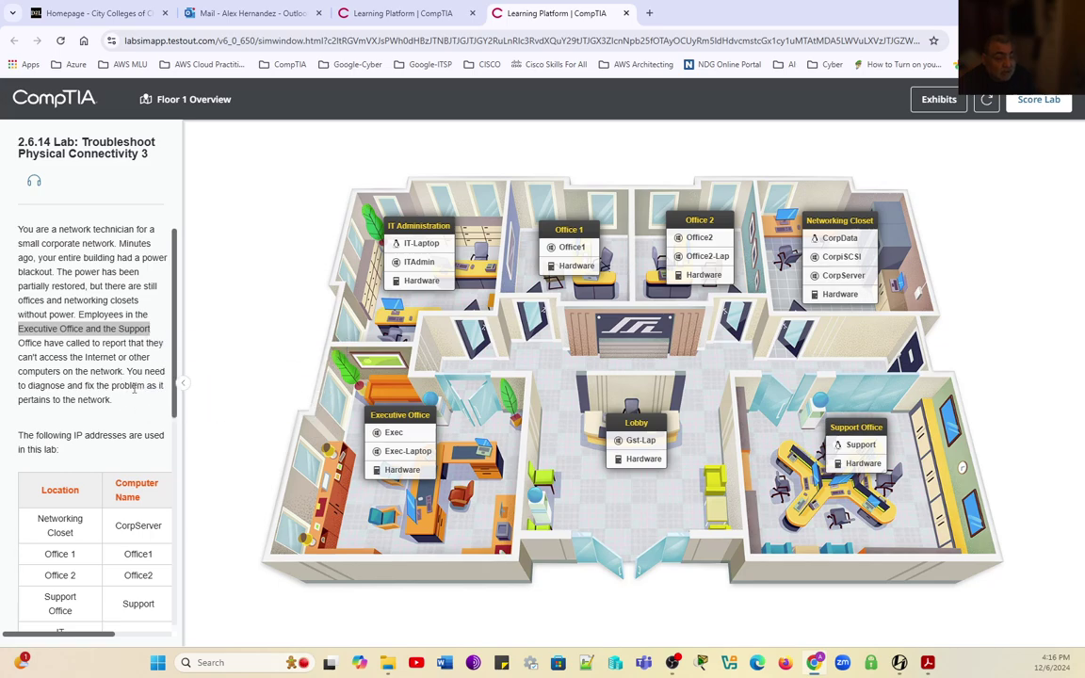
scroll(116, 418, down, 2)
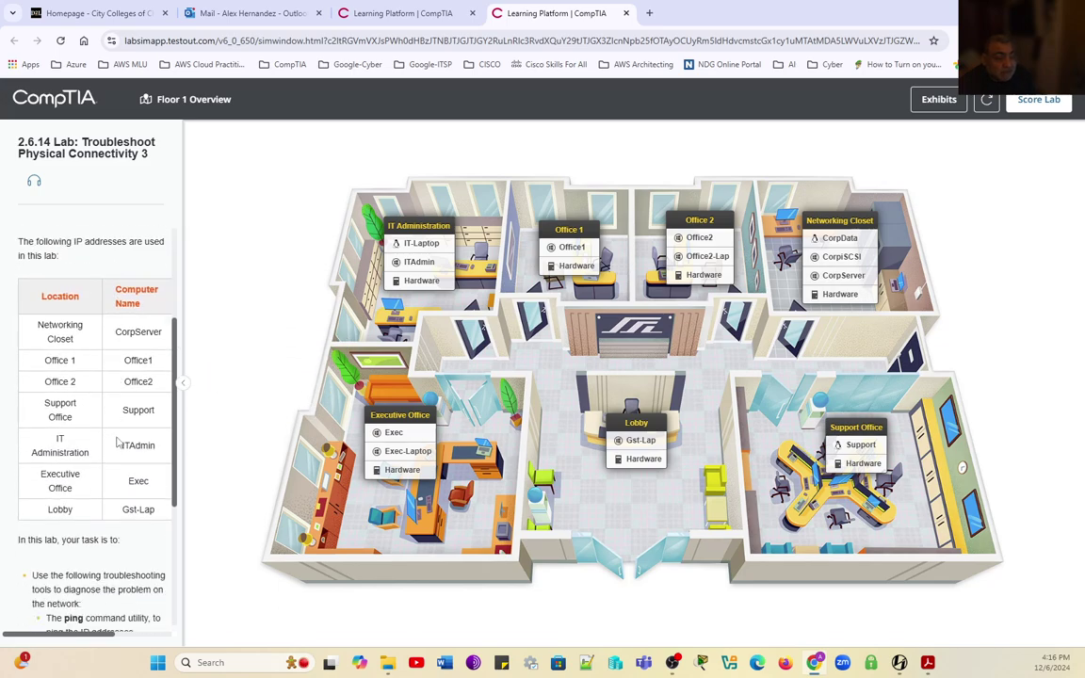
drag(98, 634, 63, 641)
scroll(98, 516, down, 5)
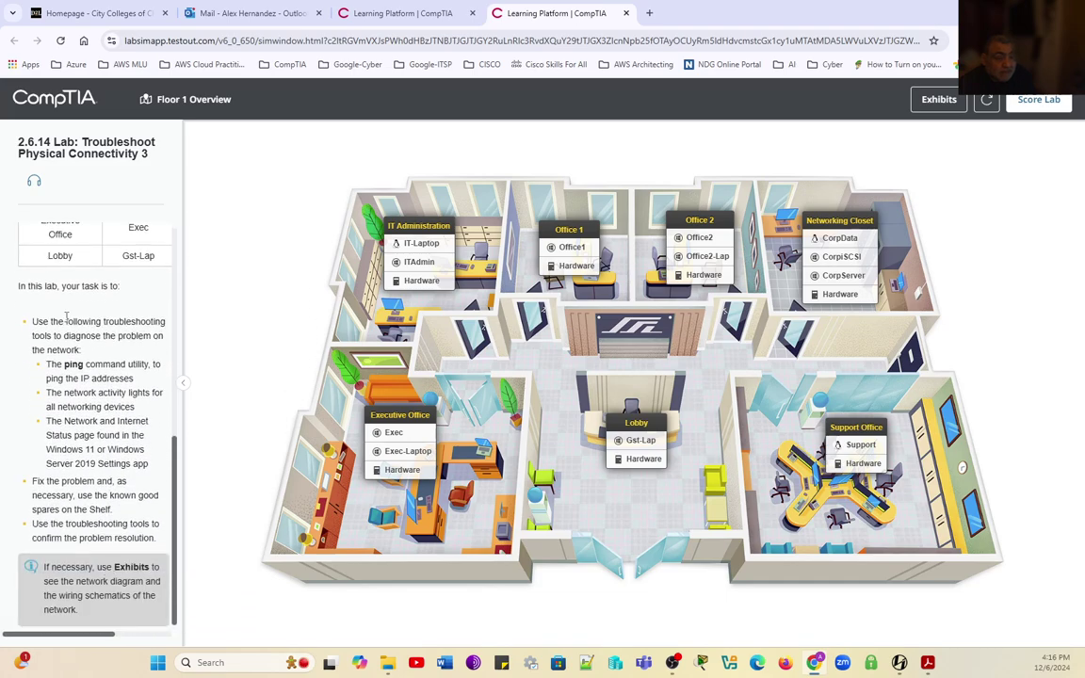
drag(32, 321, 132, 351)
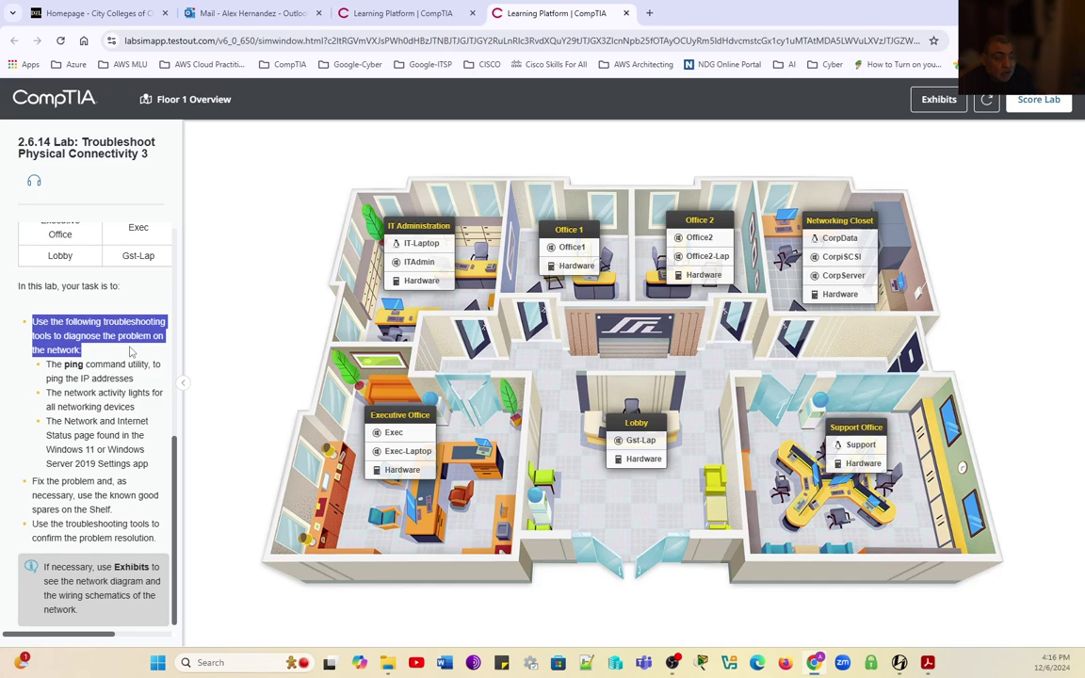
key(ctrl+c)
scroll(122, 377, up, 5)
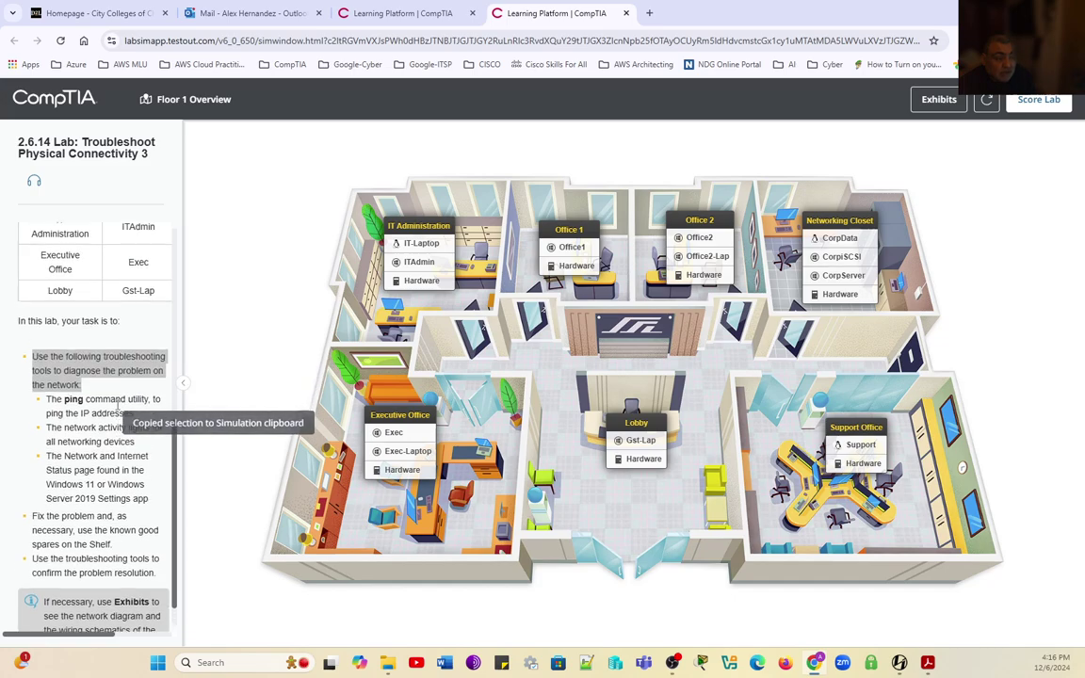
scroll(117, 407, up, 4)
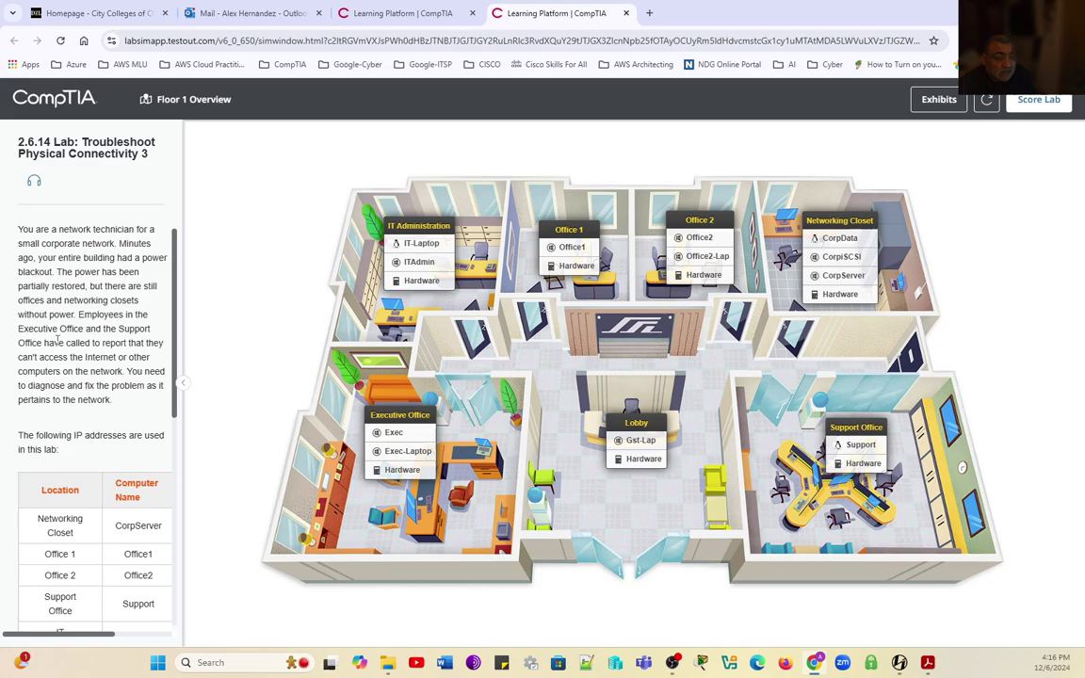
drag(20, 329, 46, 343)
key(ctrl+c)
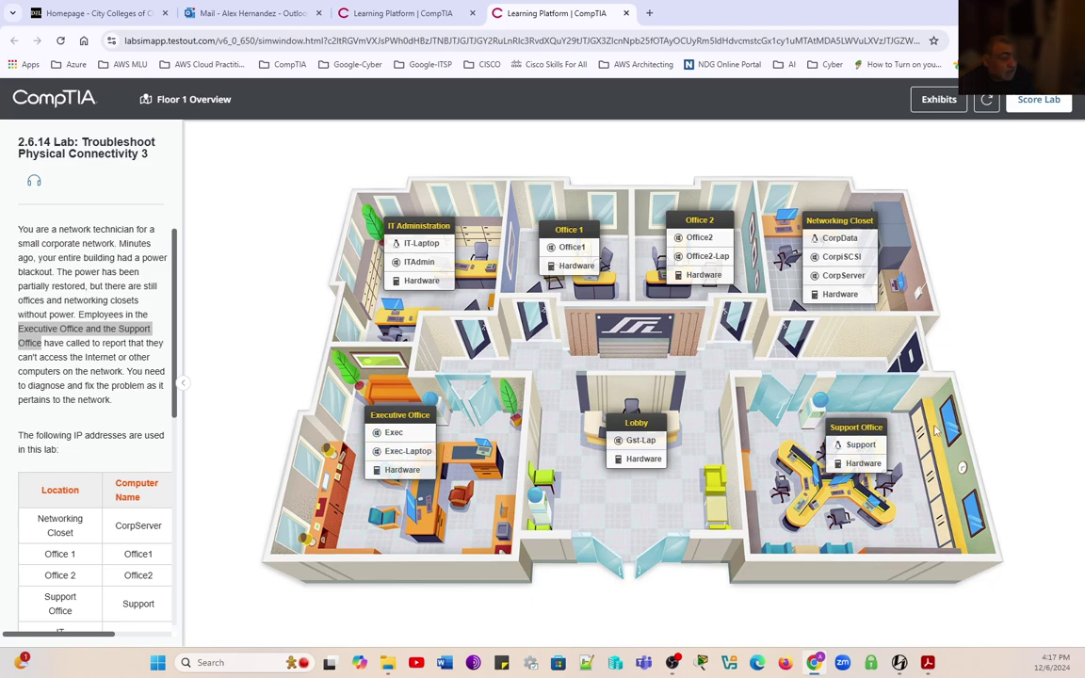
scroll(90, 424, down, 5)
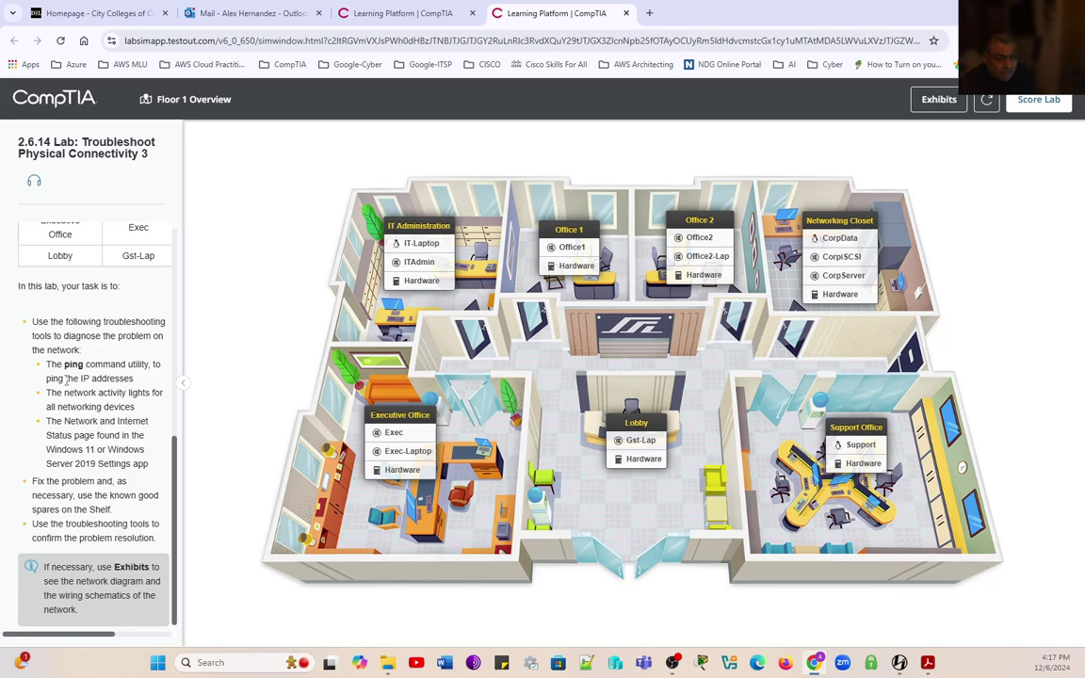
drag(32, 321, 83, 351)
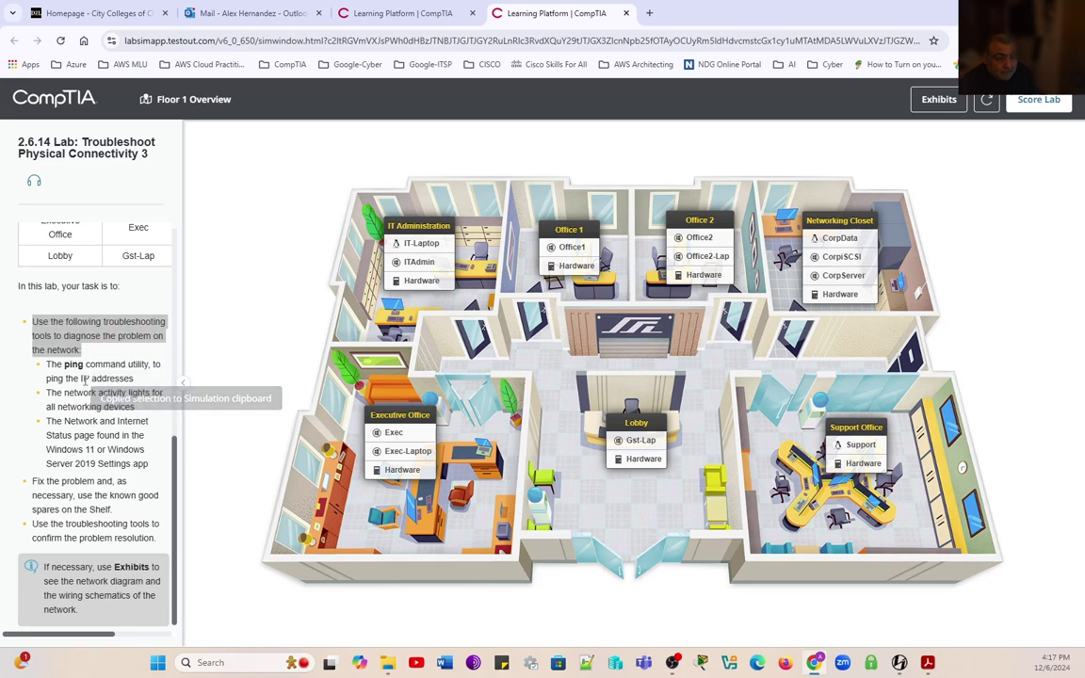
drag(47, 364, 135, 378)
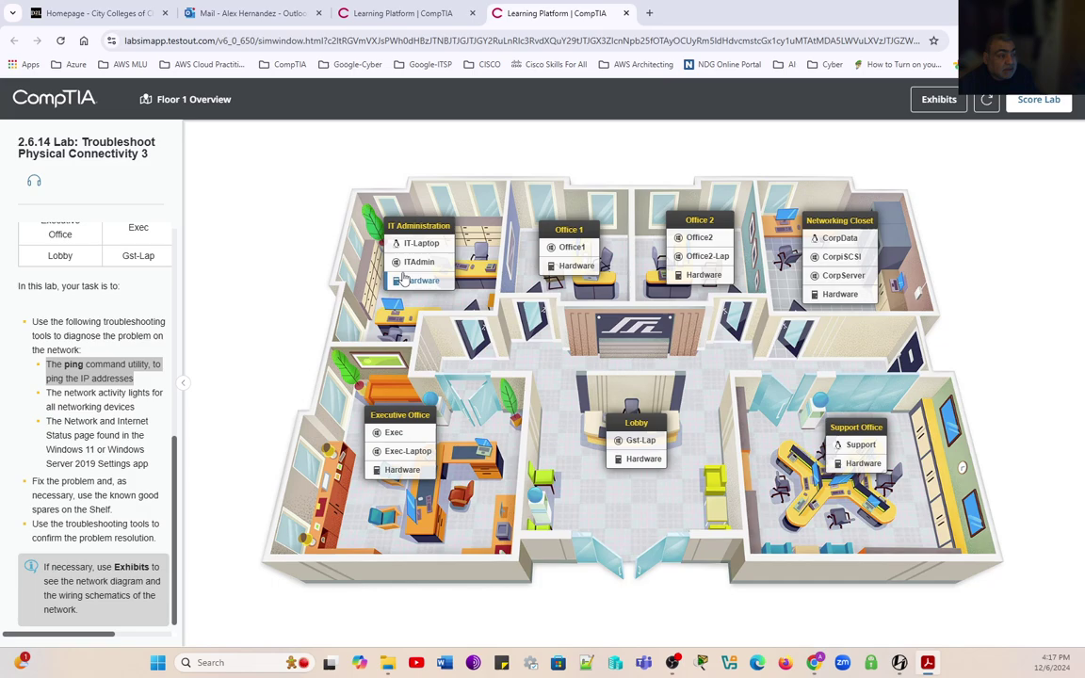
- Open an administrator PowerShell window on the ITAdmin computer
click(445, 274)
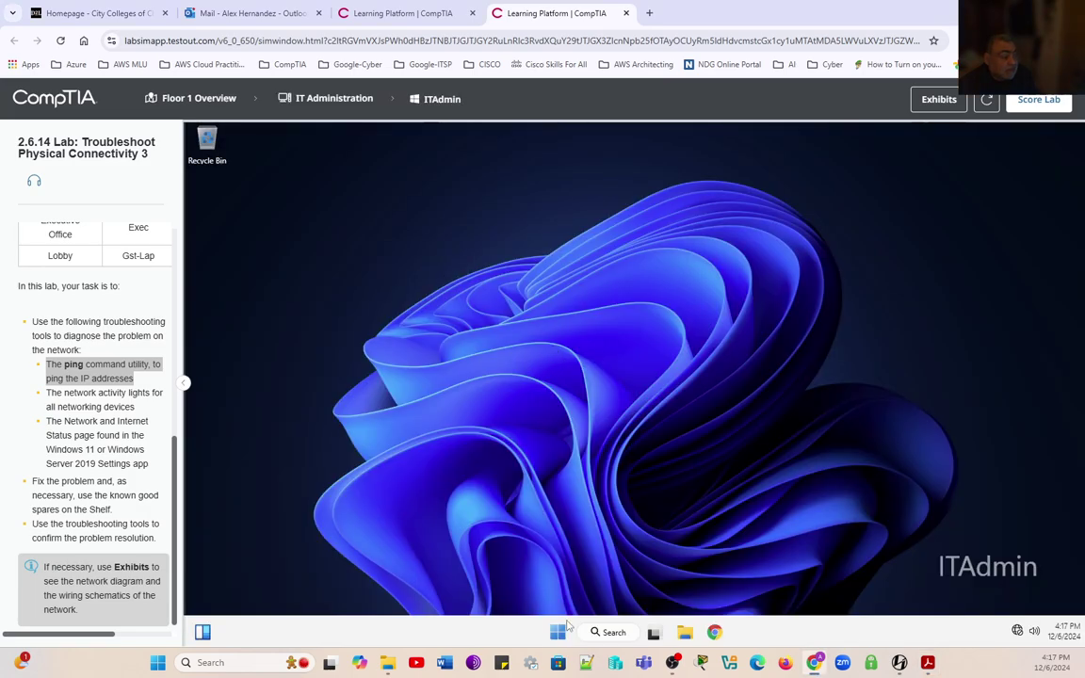
right_click(558, 631)
click(551, 452)
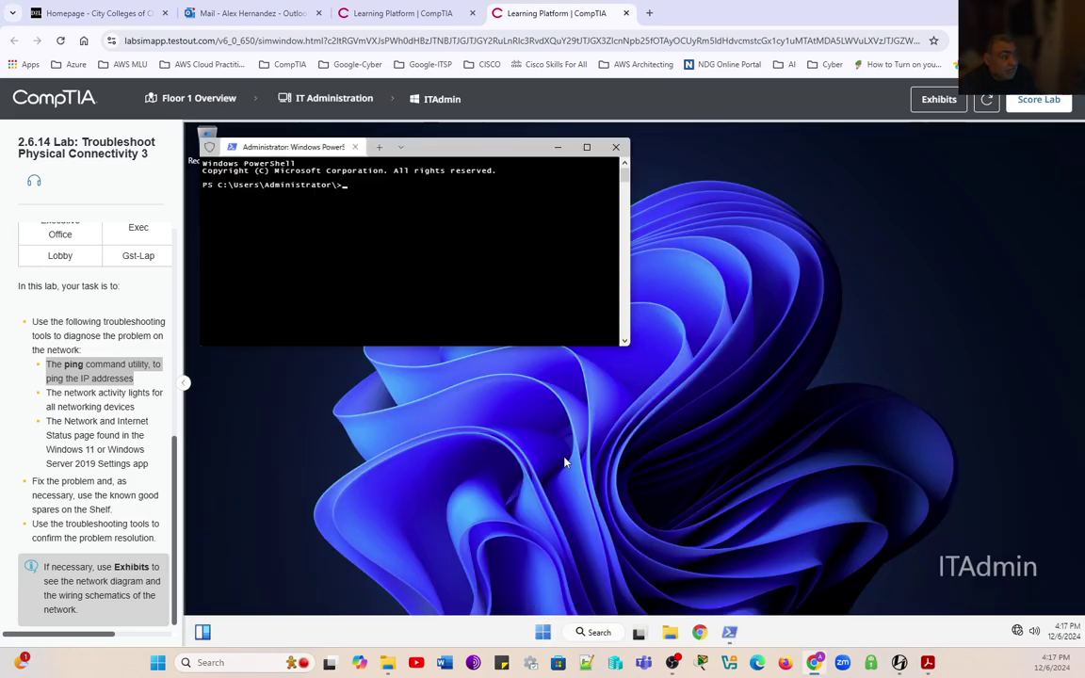
drag(414, 134, 475, 476)
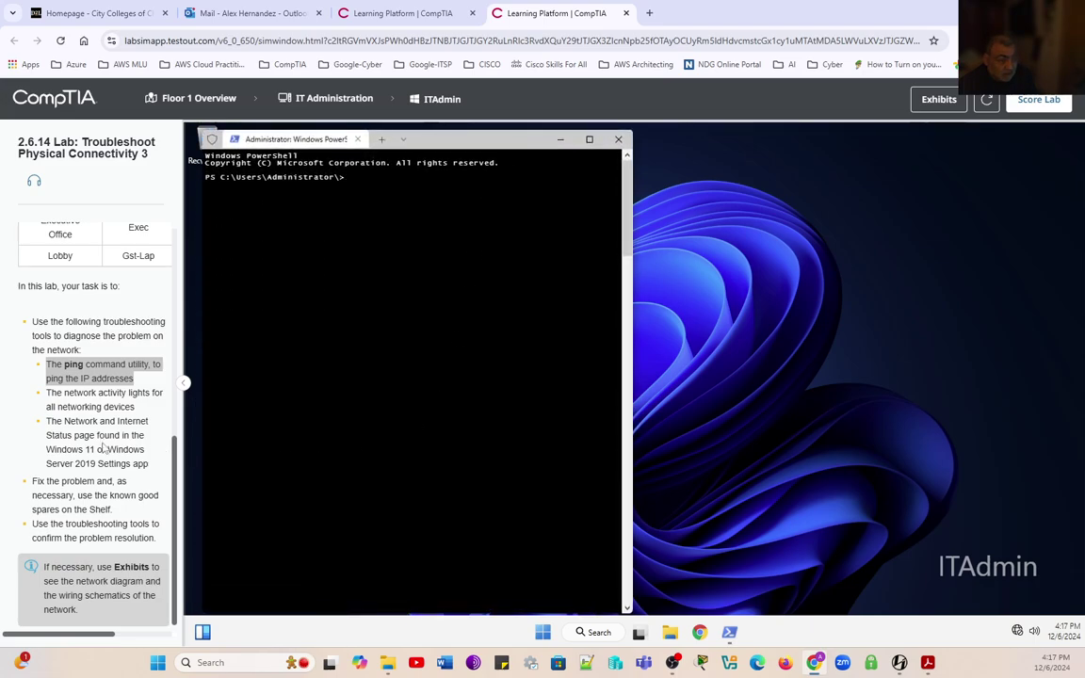
scroll(104, 449, up, 3)
drag(45, 622, 126, 542)
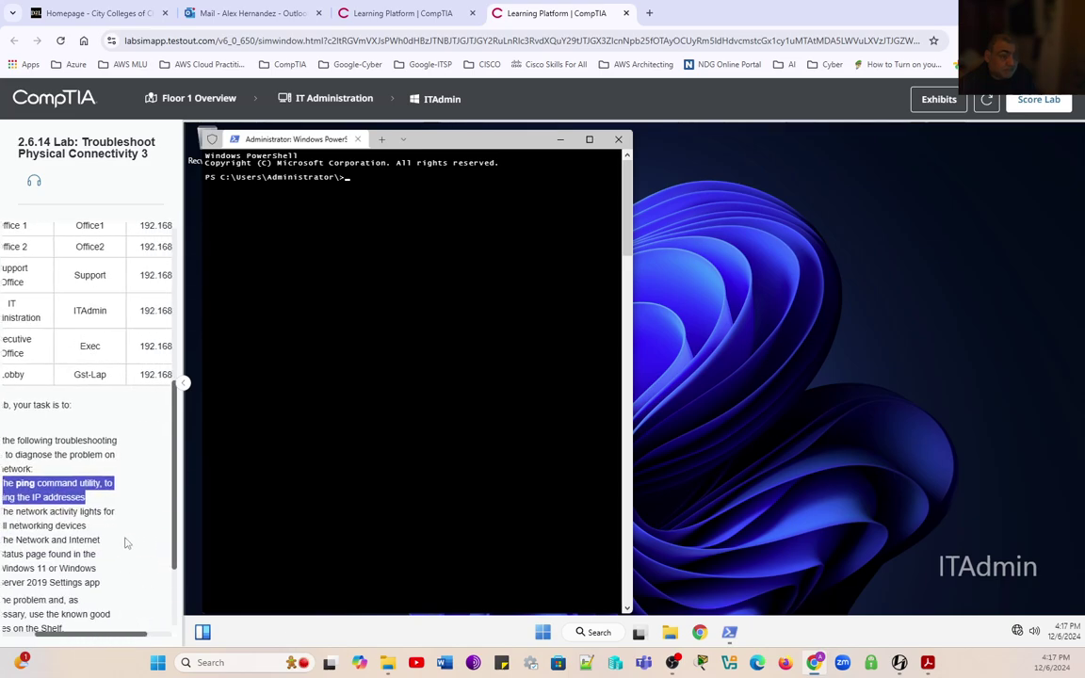
scroll(126, 542, up, 1)
scroll(126, 543, up, 1)
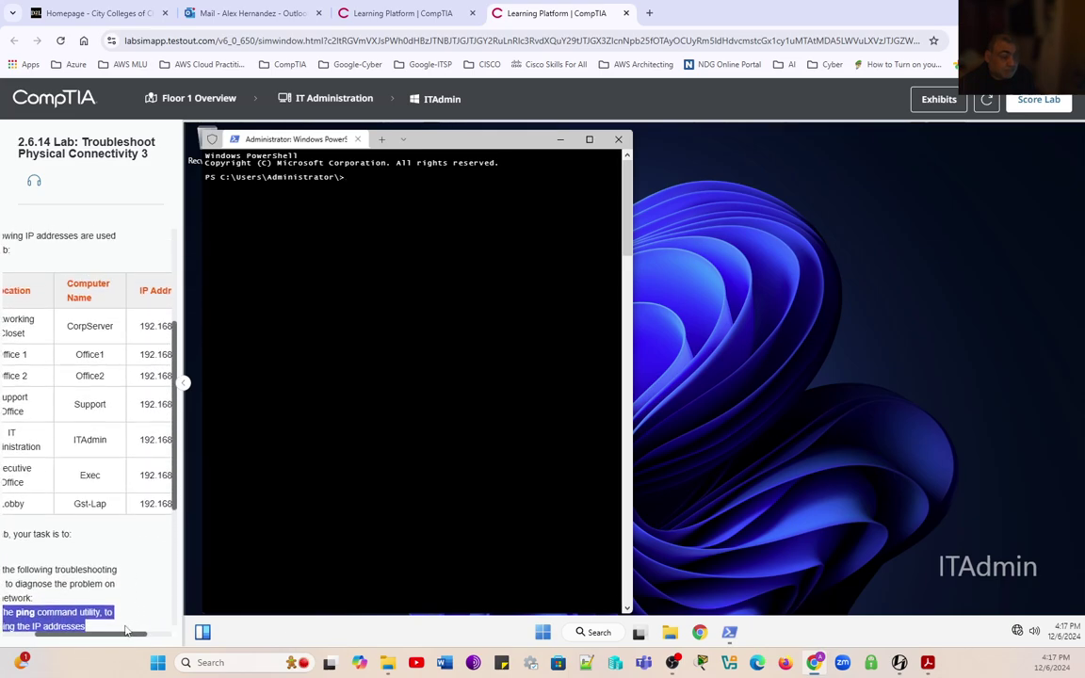
drag(123, 639, 141, 640)
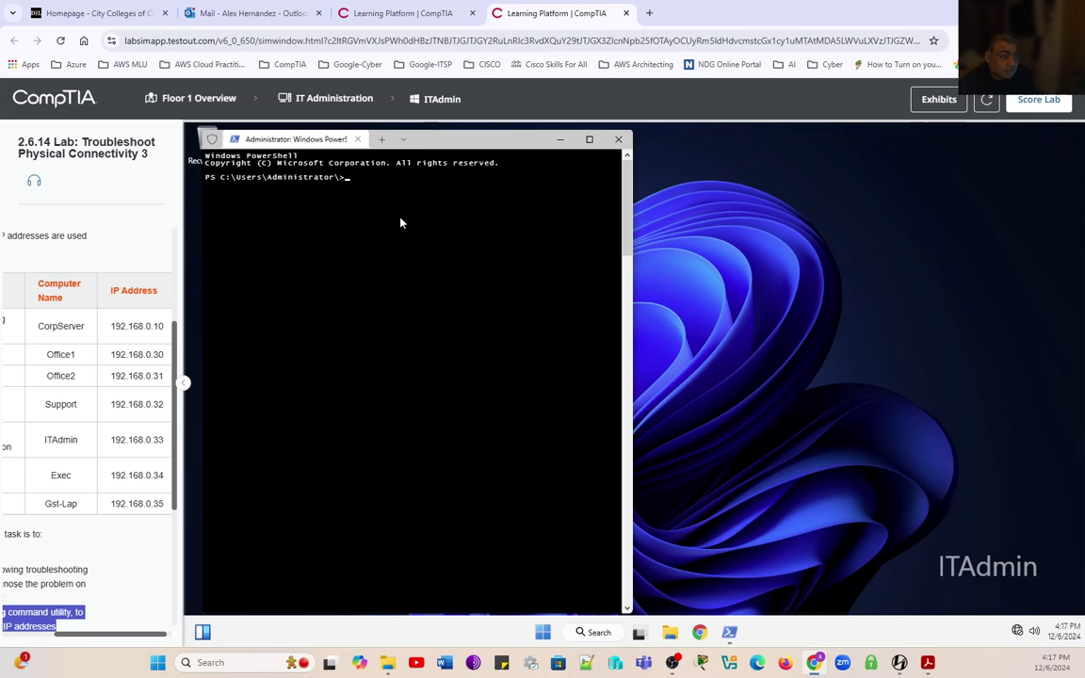
click(379, 178)
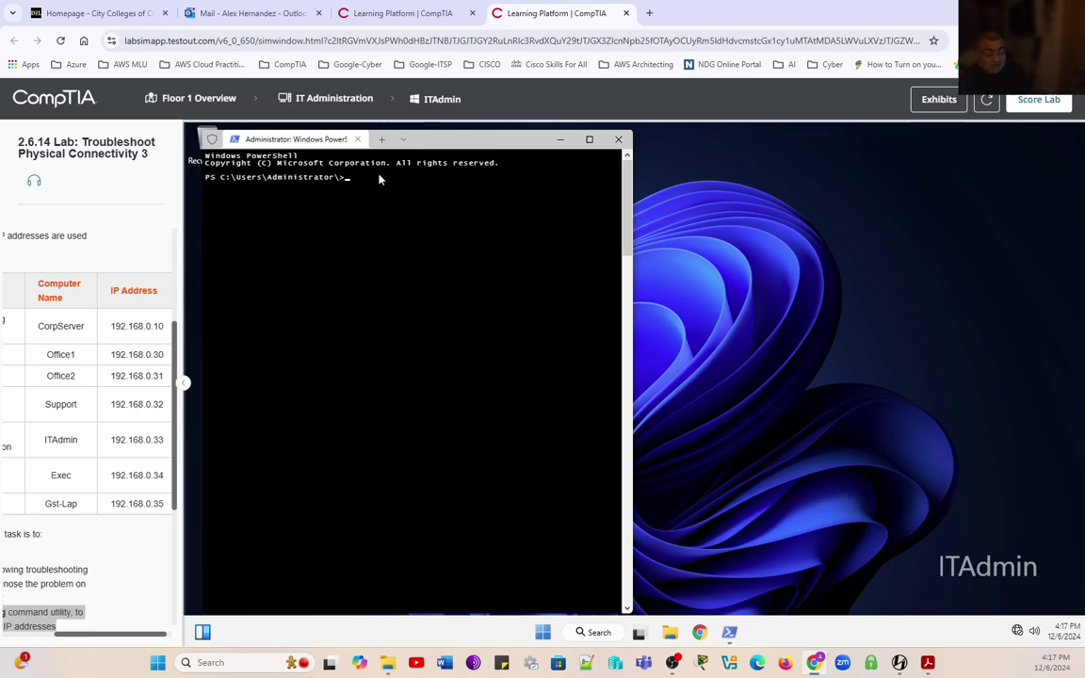
- Ping CorpServer and hosts 192.168.0.10, .30, .31, .32 and .33
text(ping)
text( -)
text(92.168.0.10)
key(Return)
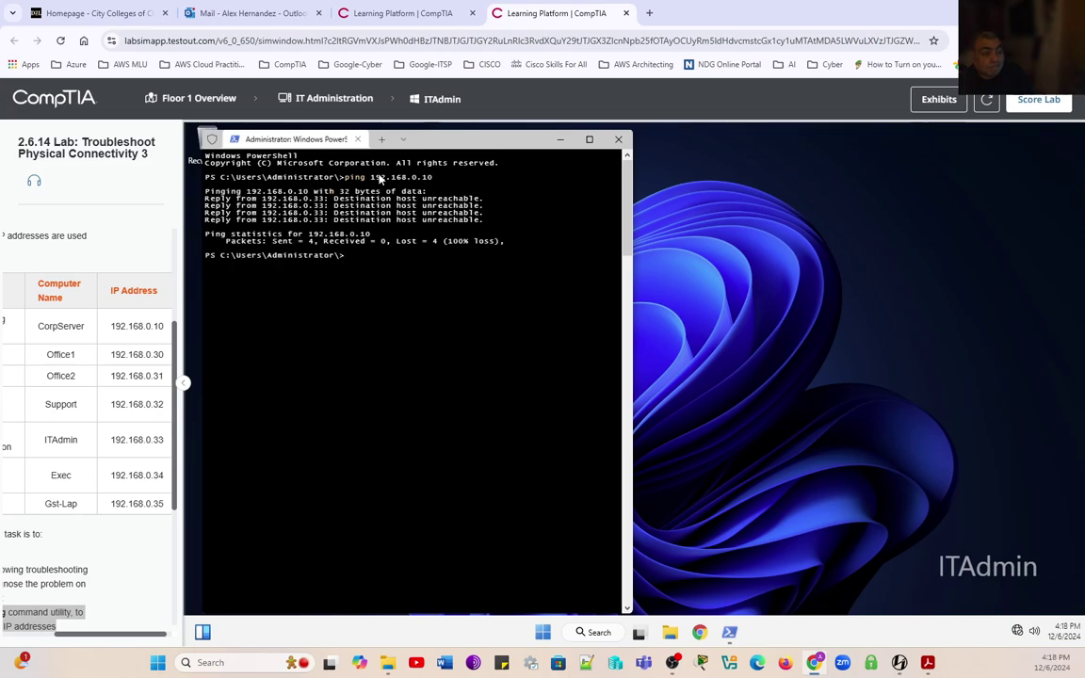
text(ping 192.168.0.30)
key(Return)
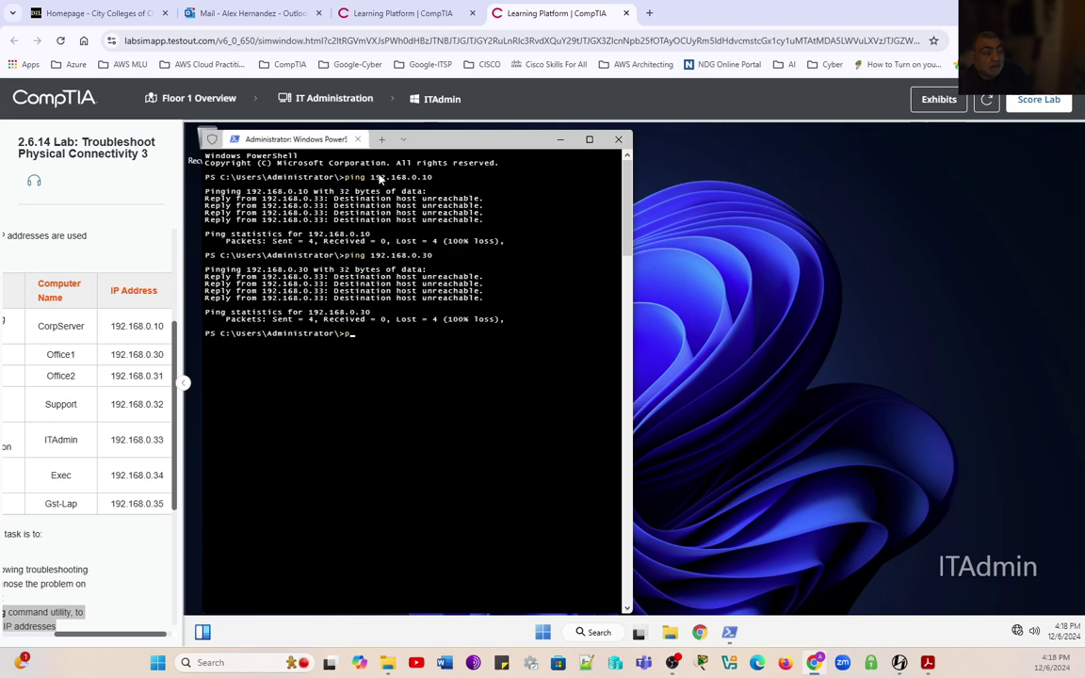
text(ping 192.168.0.31)
key(Return)
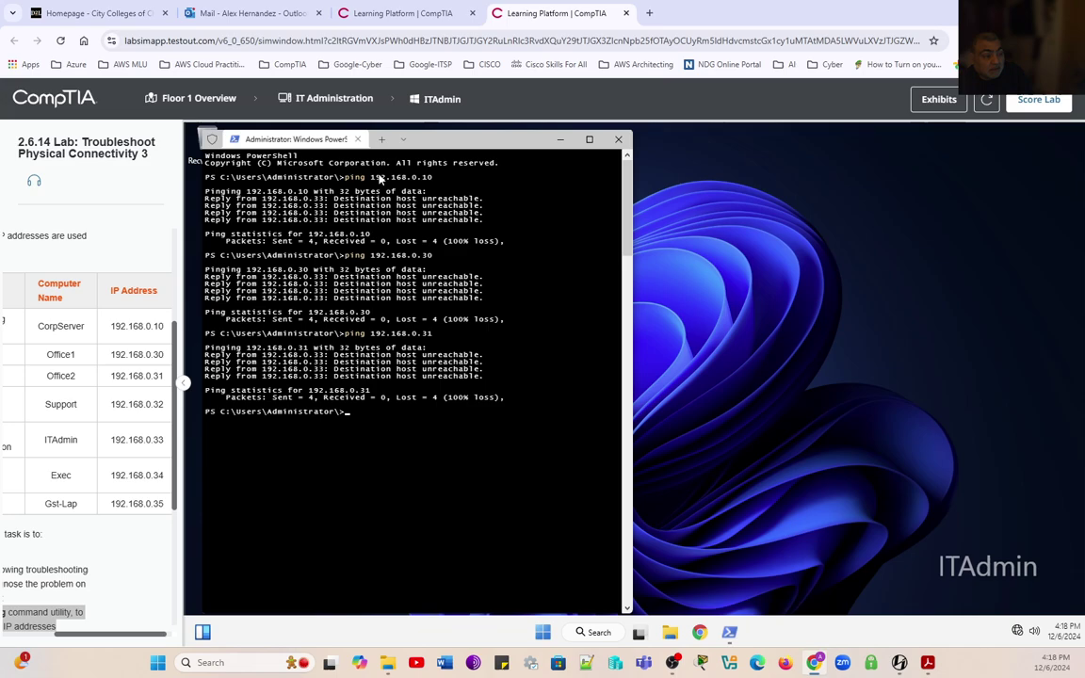
text(ping 192.168.0.32)
key(Return)
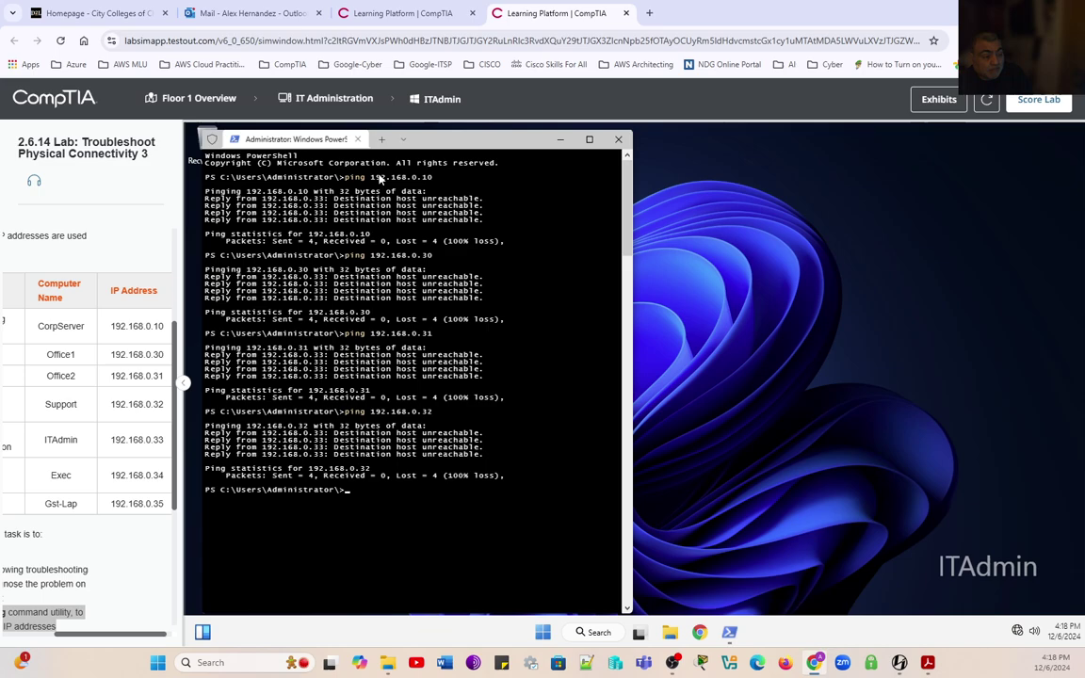
text(ping 192.168.0.33)
key(Return)
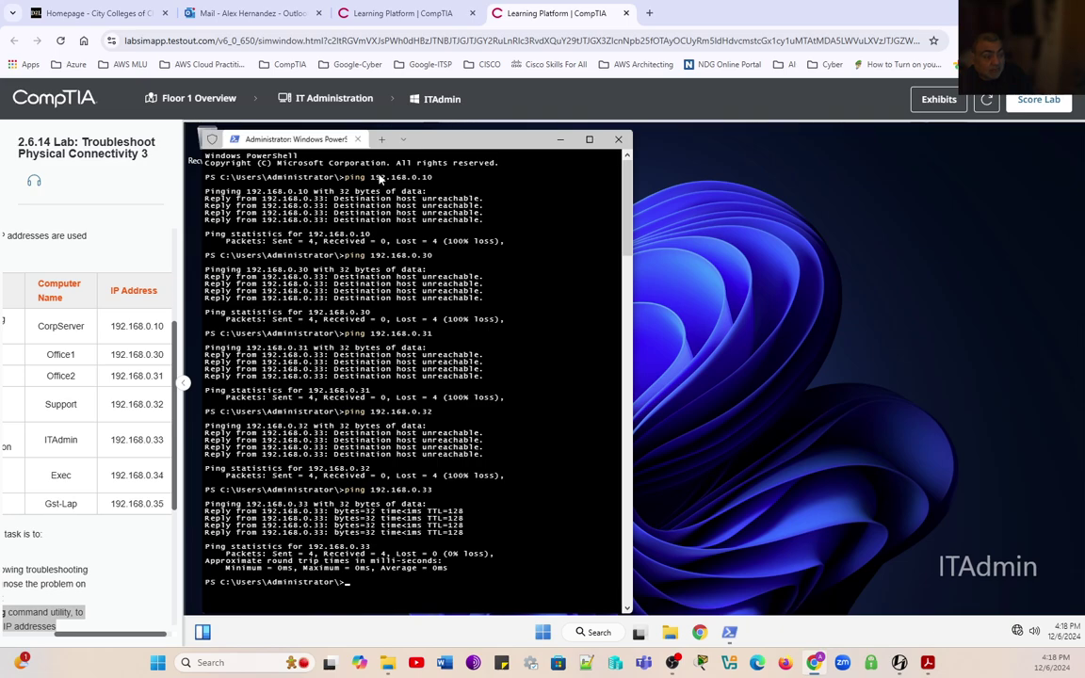
- Ping 192.168.0.34 and 192.168.0.35, correcting a typo in the first address
text(ping 1912.168.0.)
key(Delete)
text(32)
key(BackSpace)
text(4)
key(Return)
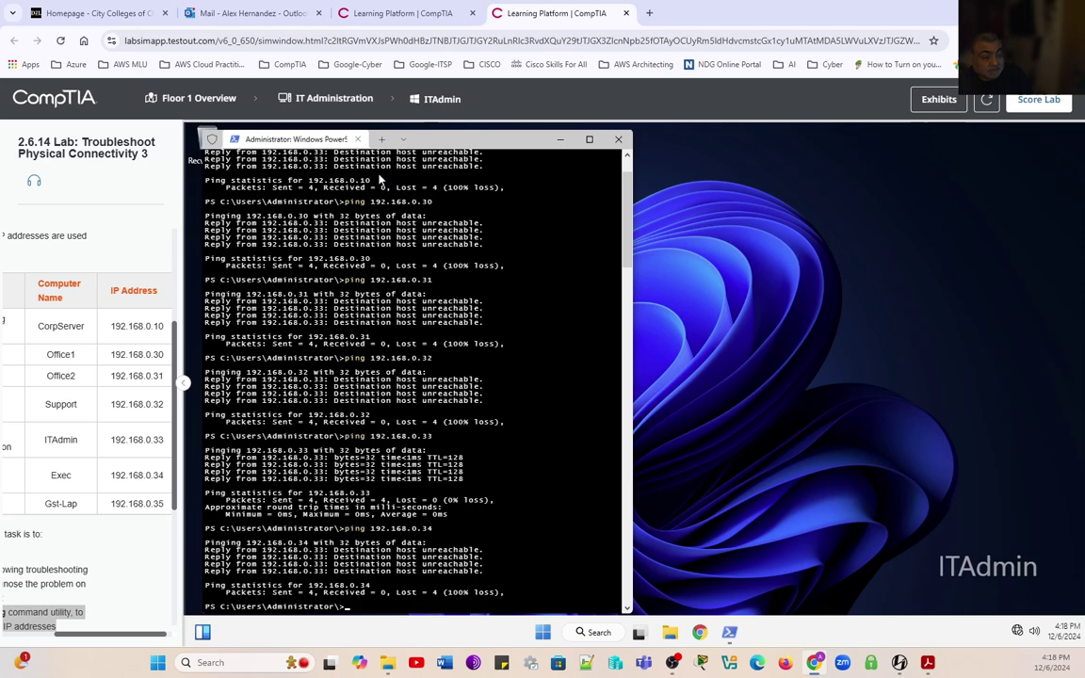
text(ping 192.168.0.35)
key(Return)
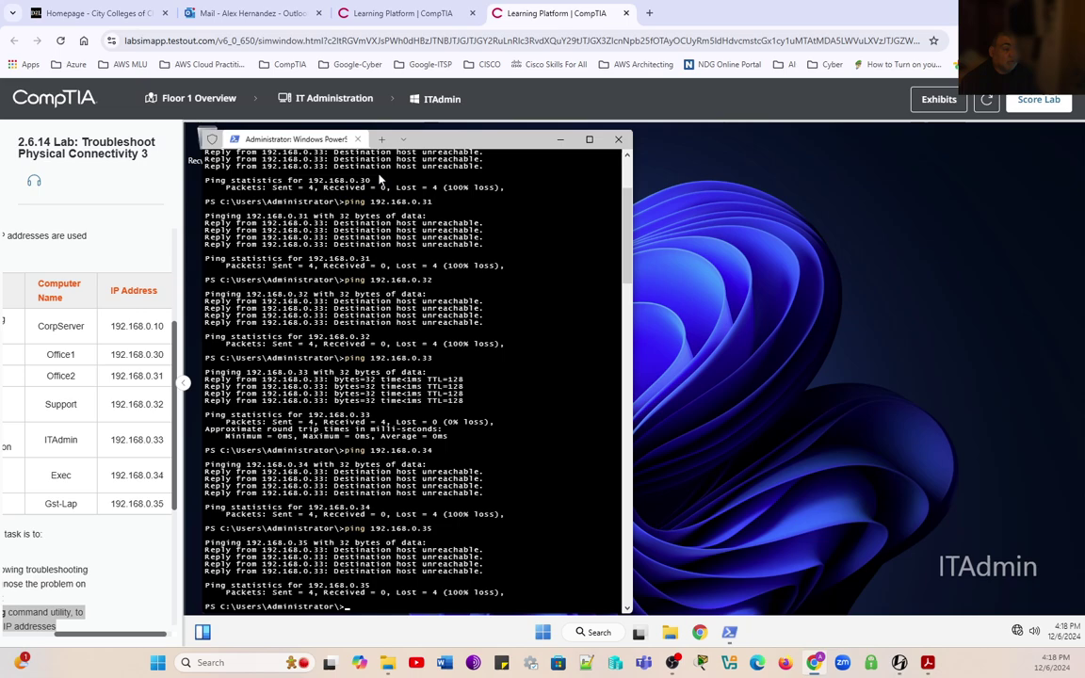
- Return to the Floor 1 Overview, copy the network activity lights task, and open the Networking Closet hardware
click(169, 98)
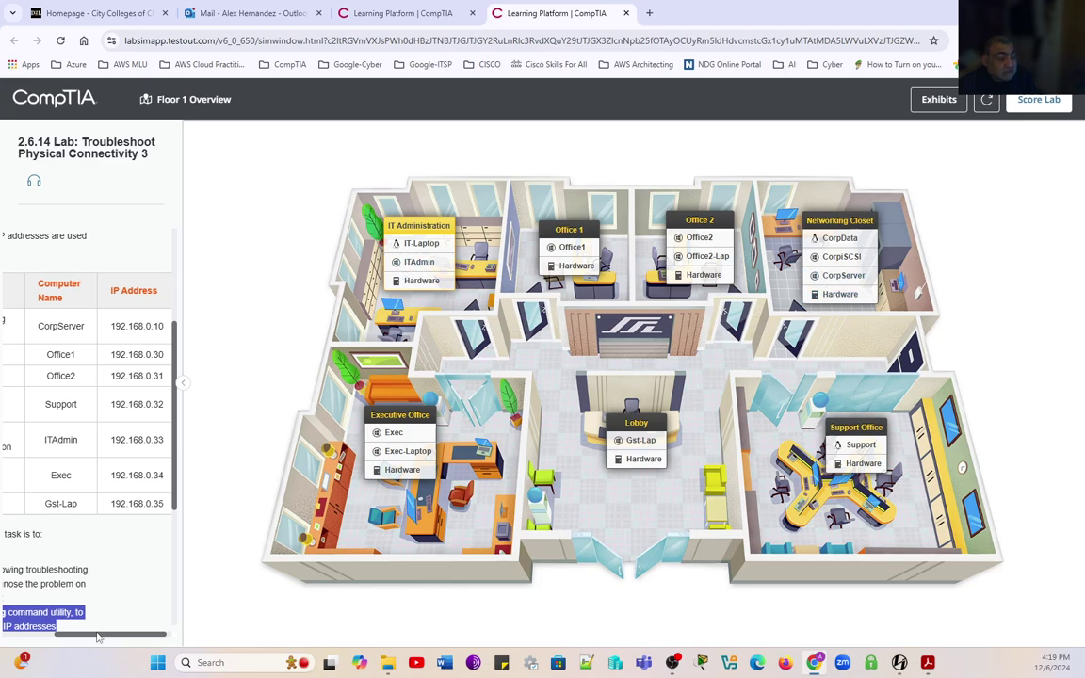
drag(102, 636, 72, 639)
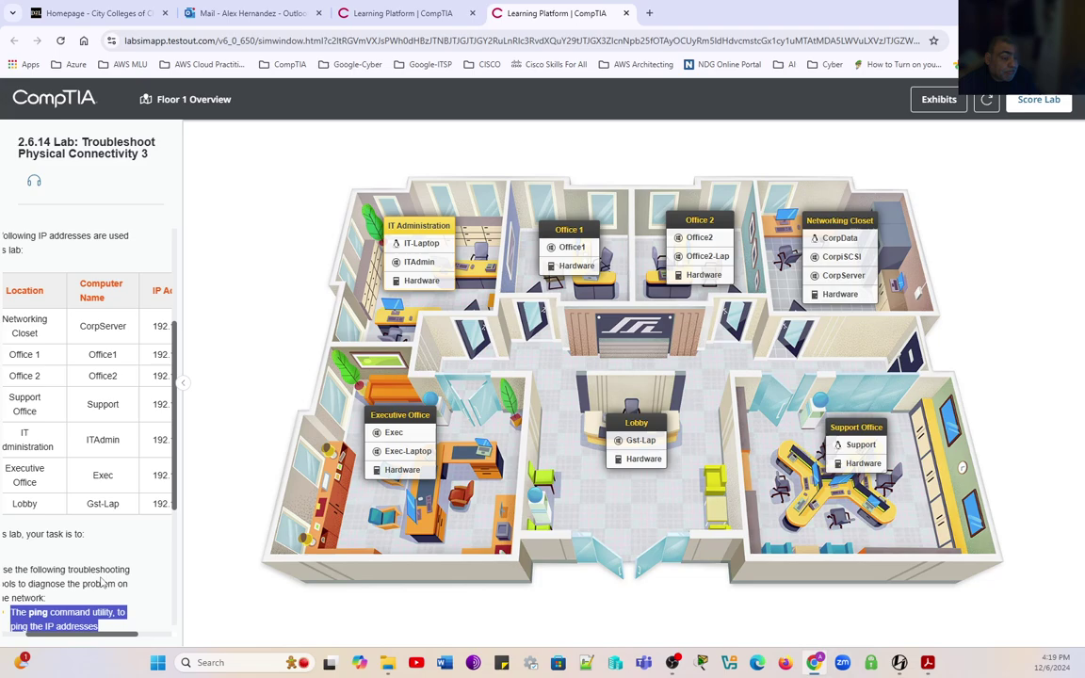
scroll(102, 583, down, 3)
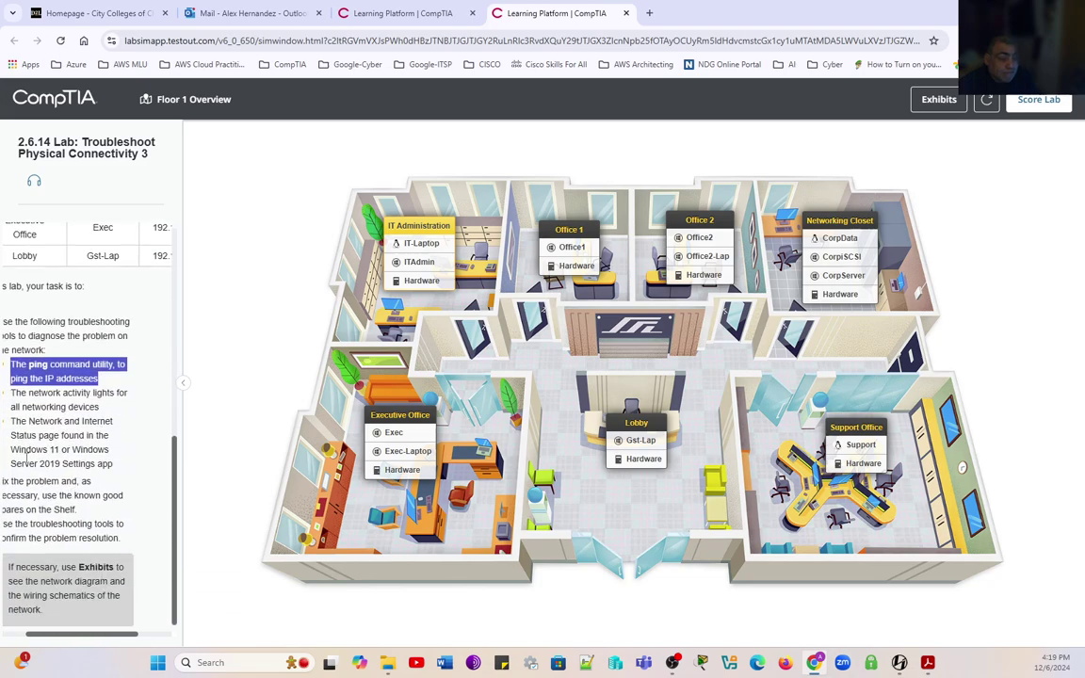
double_click(19, 393)
shift+click(102, 408)
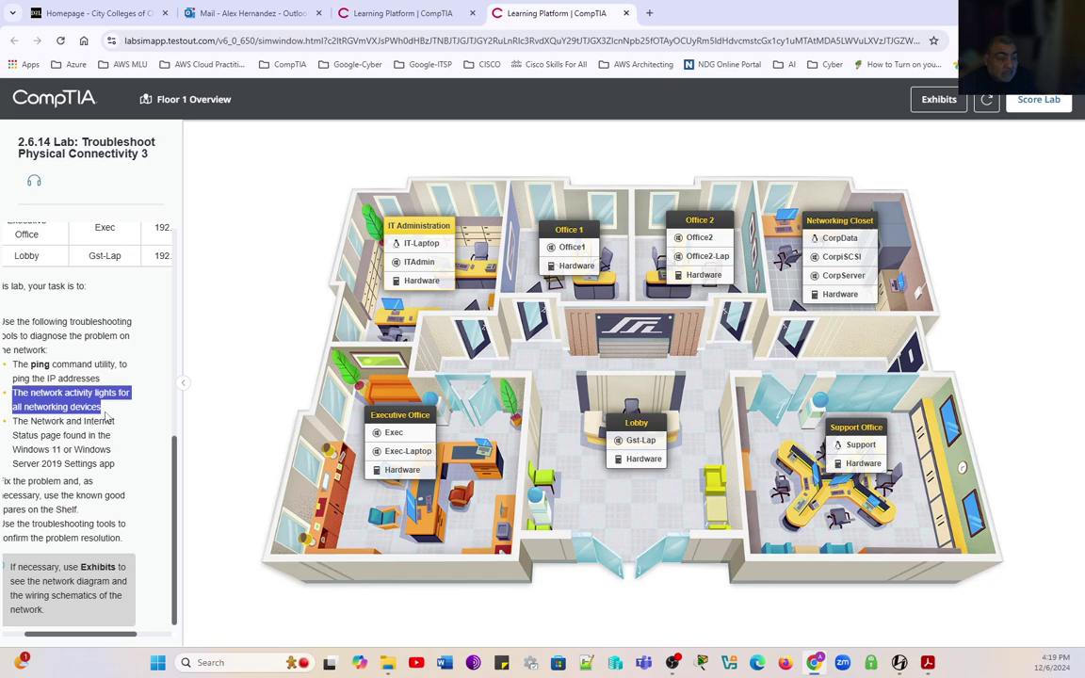
key(ctrl+c)
drag(93, 638, 85, 641)
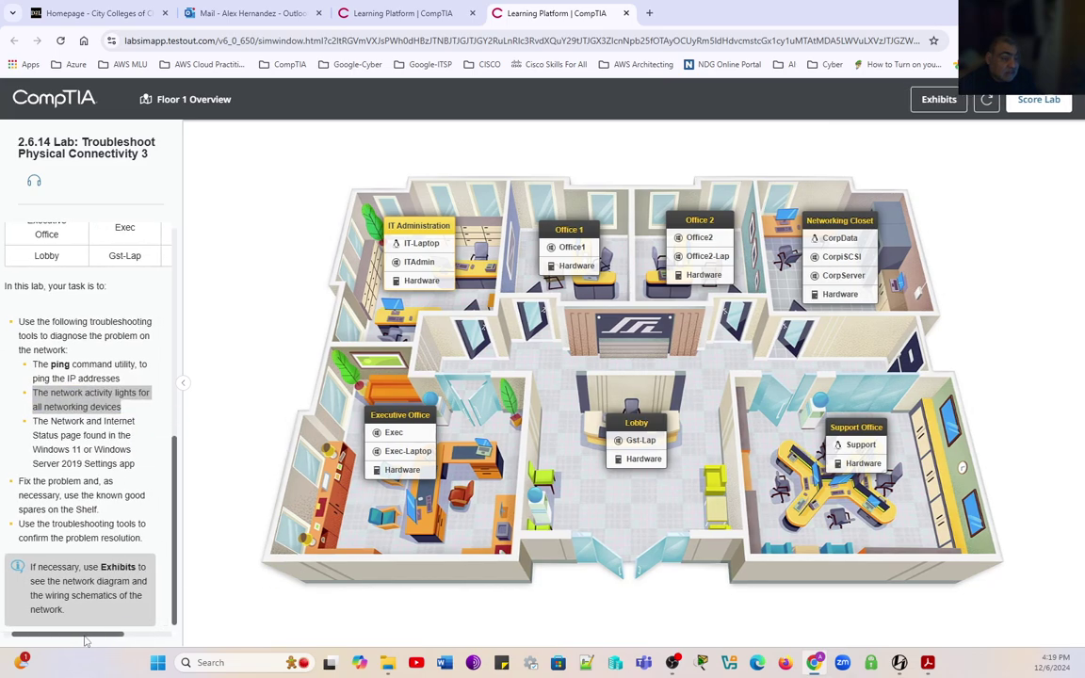
click(831, 299)
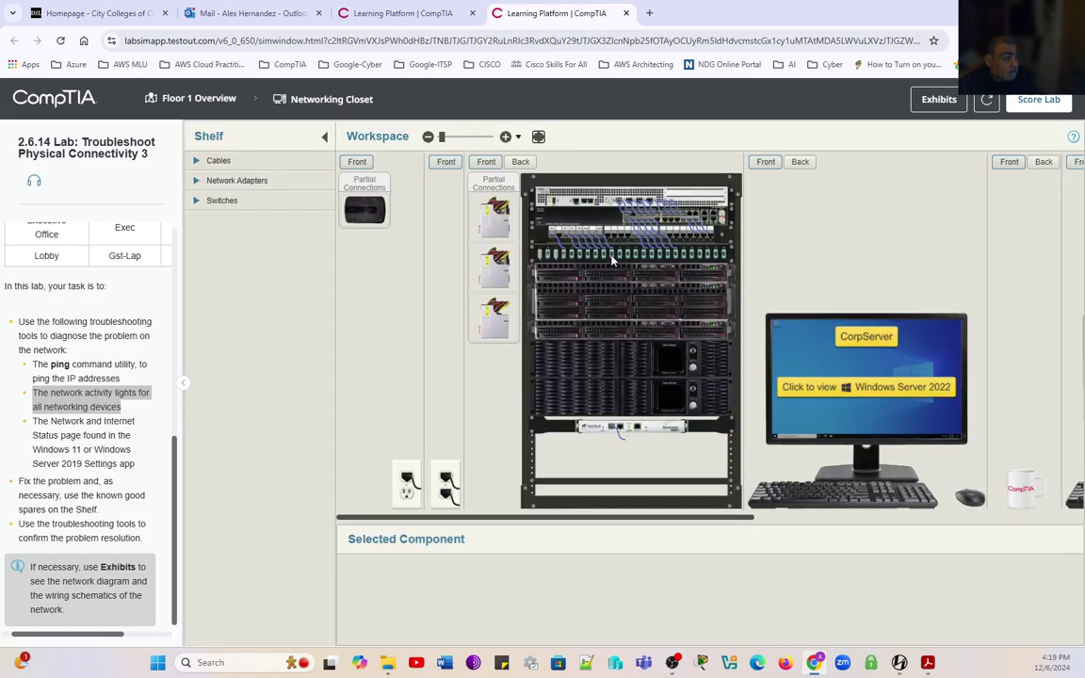
- Zoom in and scroll to inspect the front of the Networking Closet rack's switches and servers
scroll(649, 324, up, 5)
scroll(612, 255, up, 2)
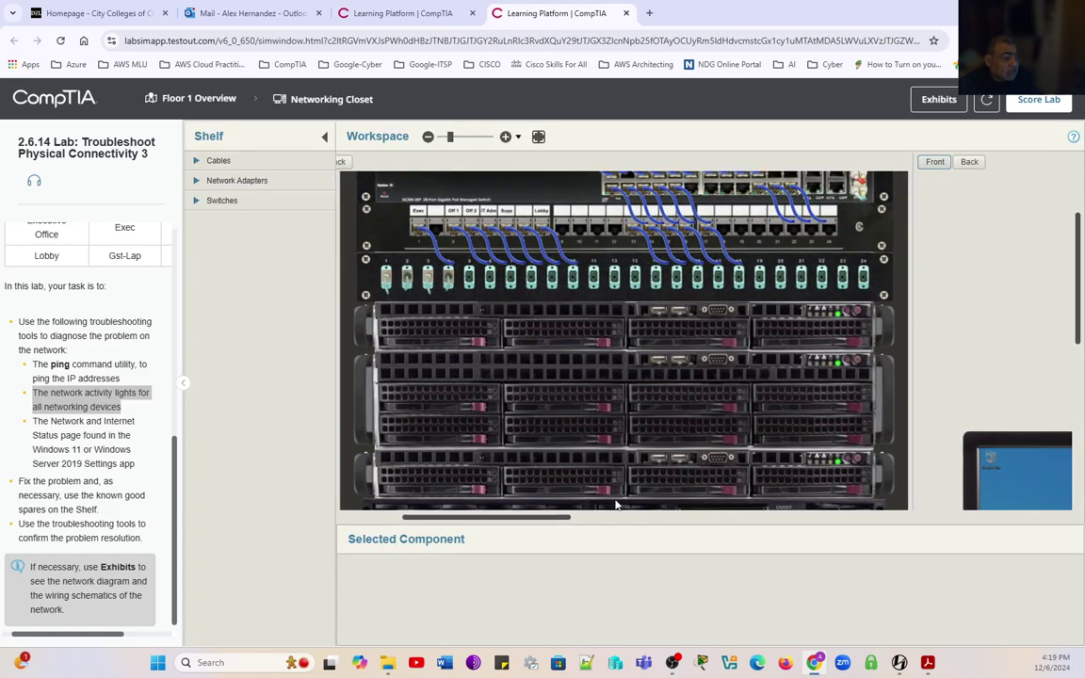
drag(1077, 290, 1081, 236)
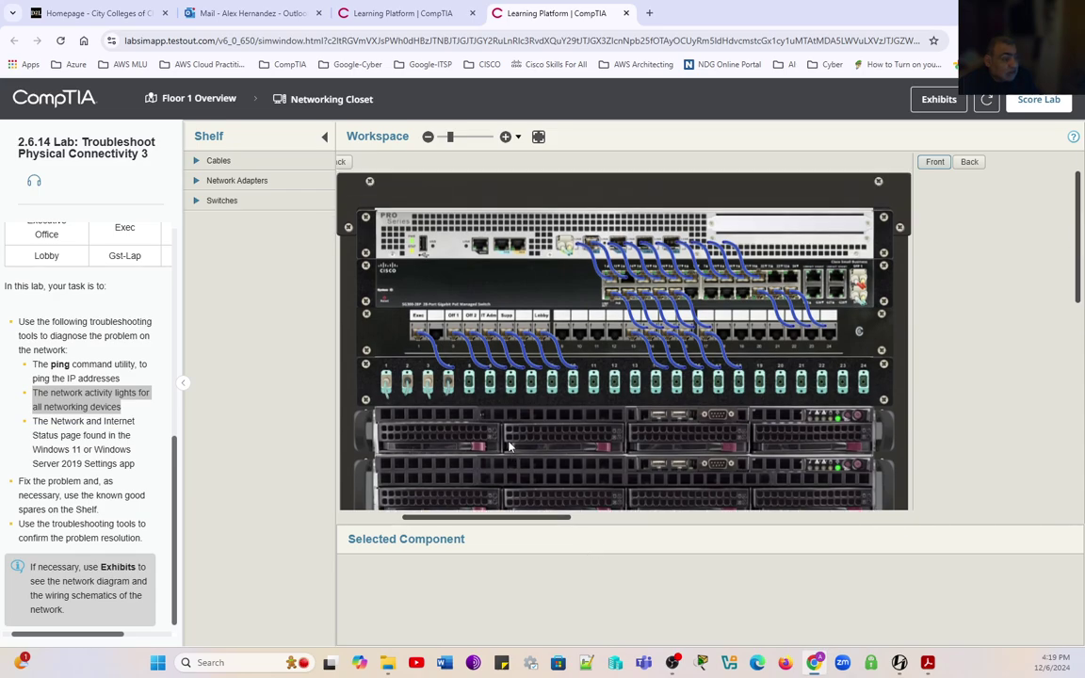
scroll(508, 446, up, 2)
scroll(508, 445, up, 1)
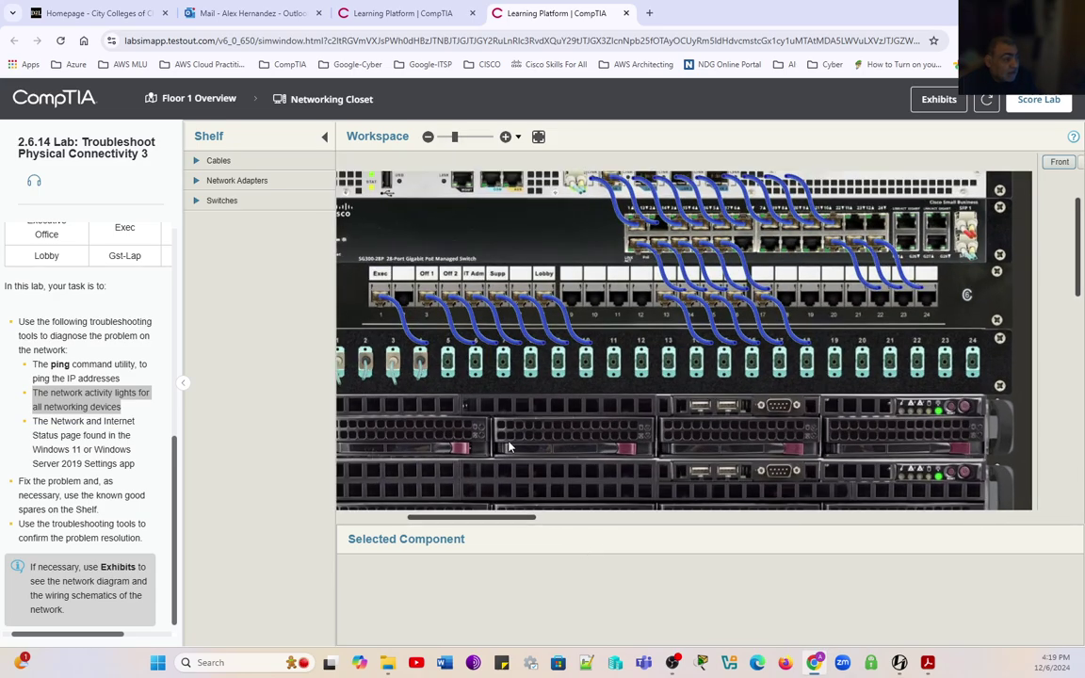
mouse_move(1080, 256)
mouse_down()
mouse_move(1081, 237)
mouse_move(1080, 246)
mouse_up()
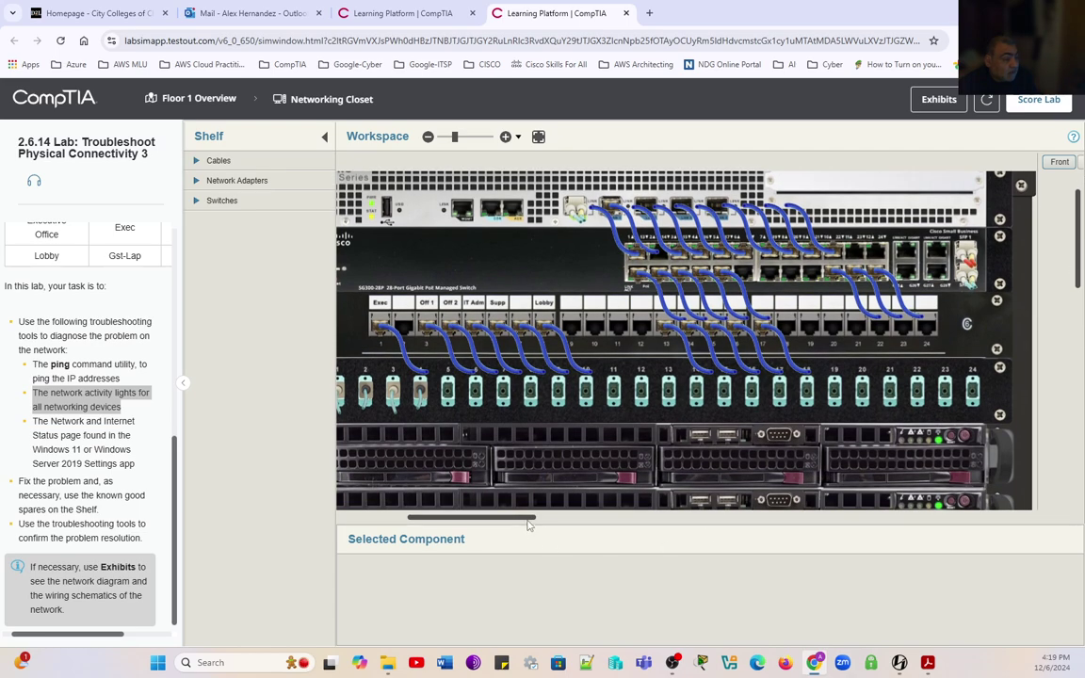
scroll(516, 509, up, 1)
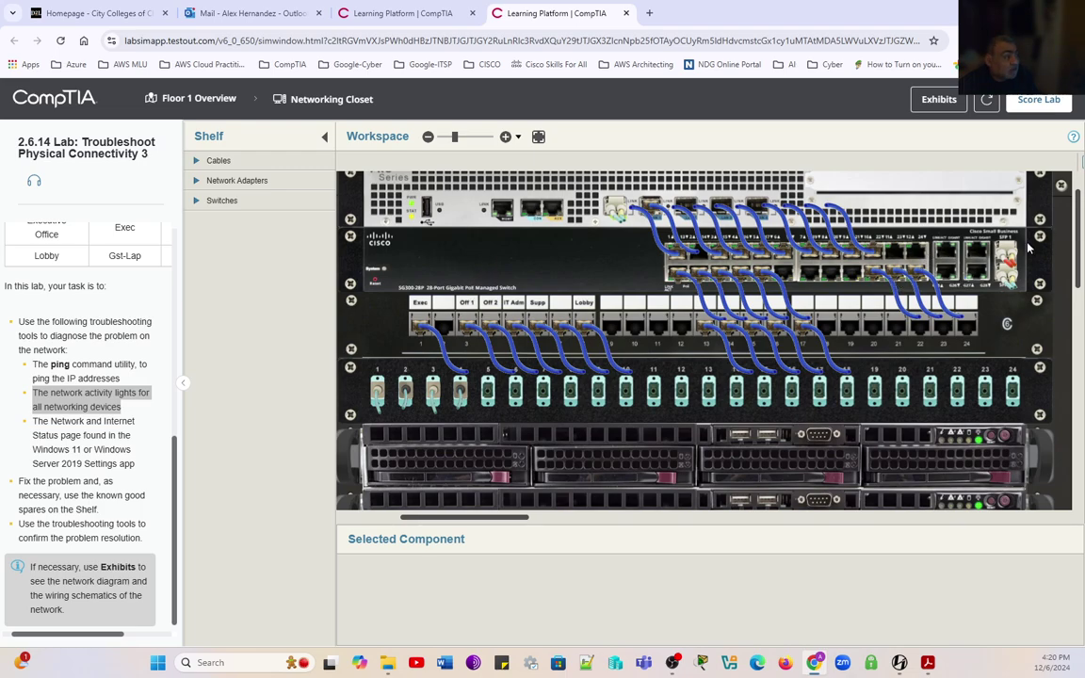
scroll(545, 385, down, 1)
- Turn the rack to its back and toggle the rocker switch on the top switch's power supply
scroll(487, 338, down, 2)
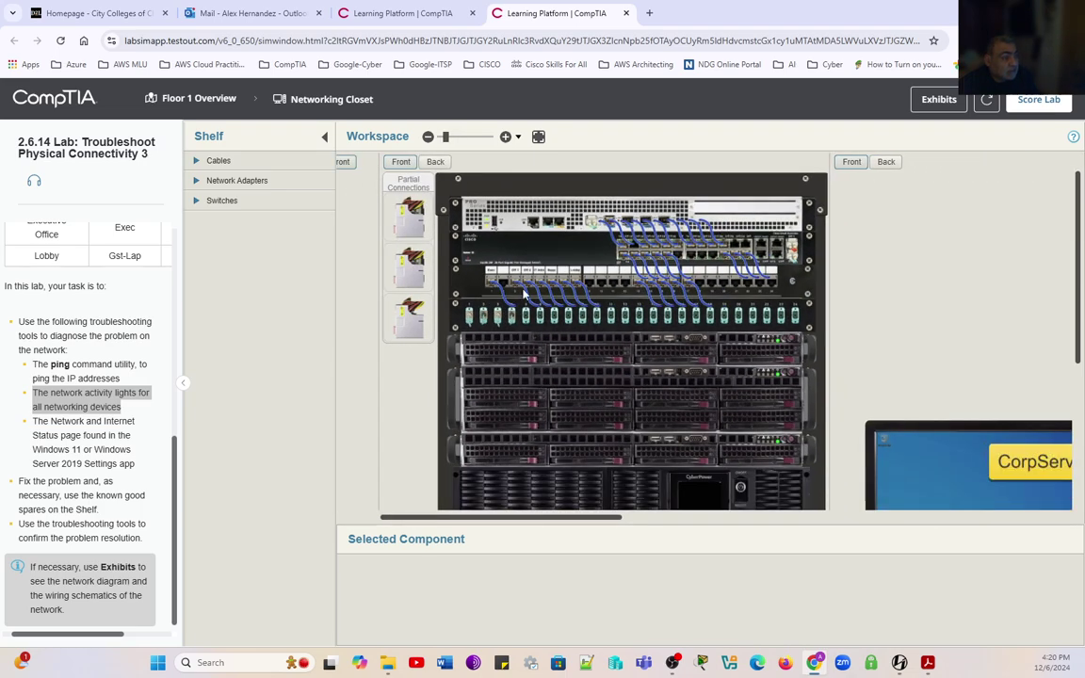
click(436, 162)
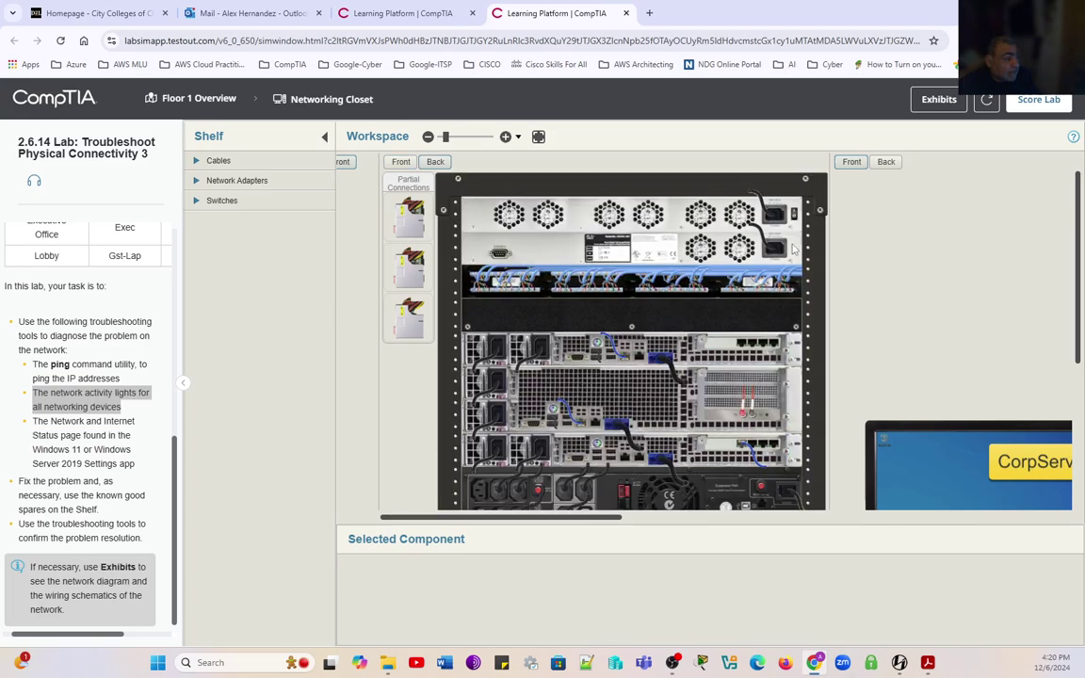
scroll(791, 244, up, 2)
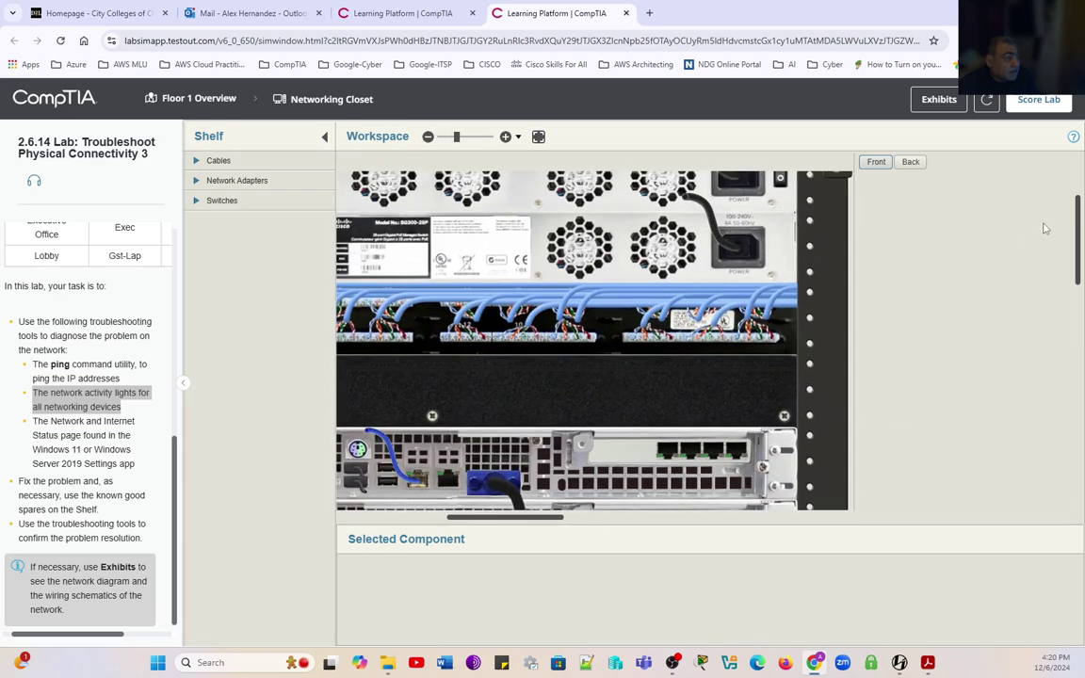
scroll(973, 223, up, 2)
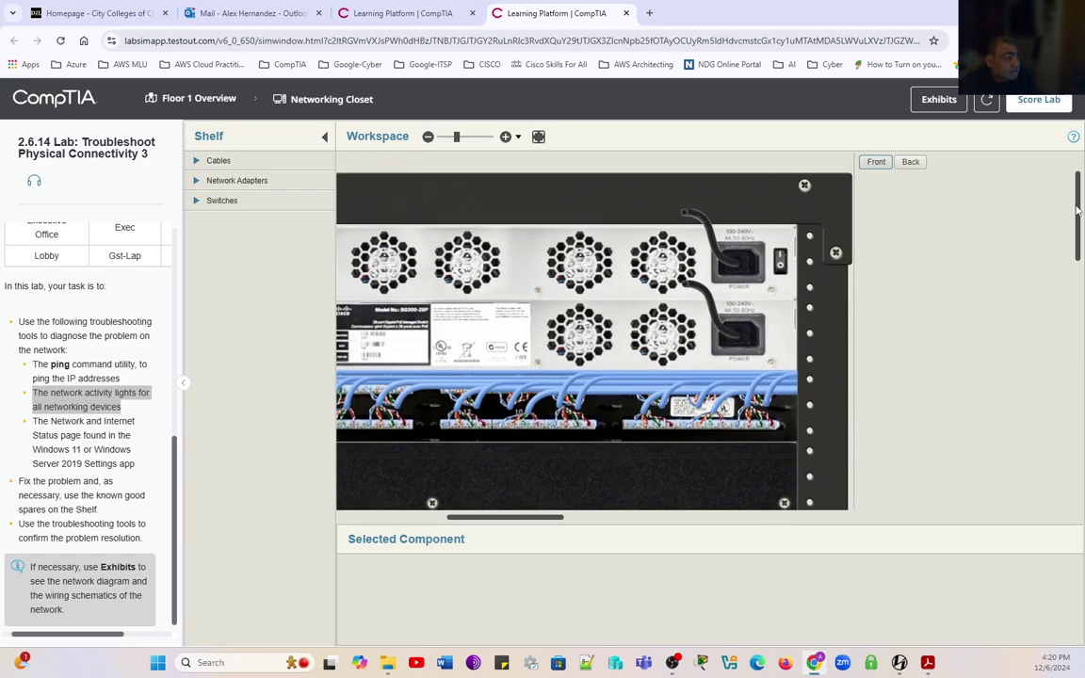
click(781, 268)
scroll(636, 396, down, 2)
scroll(636, 395, down, 2)
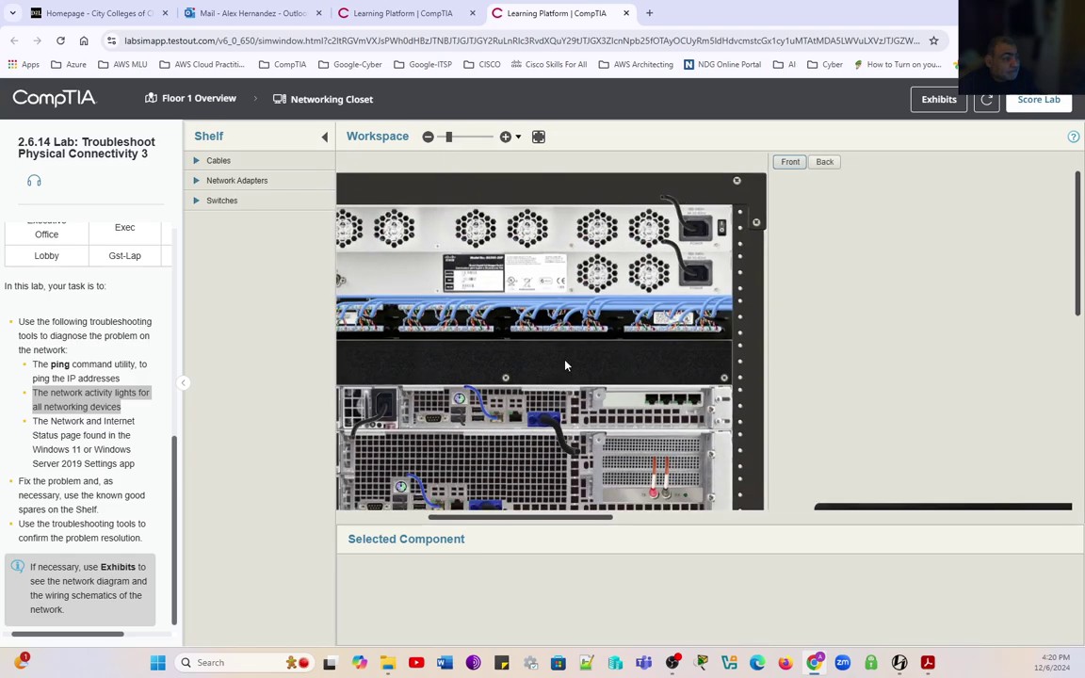
scroll(565, 365, down, 2)
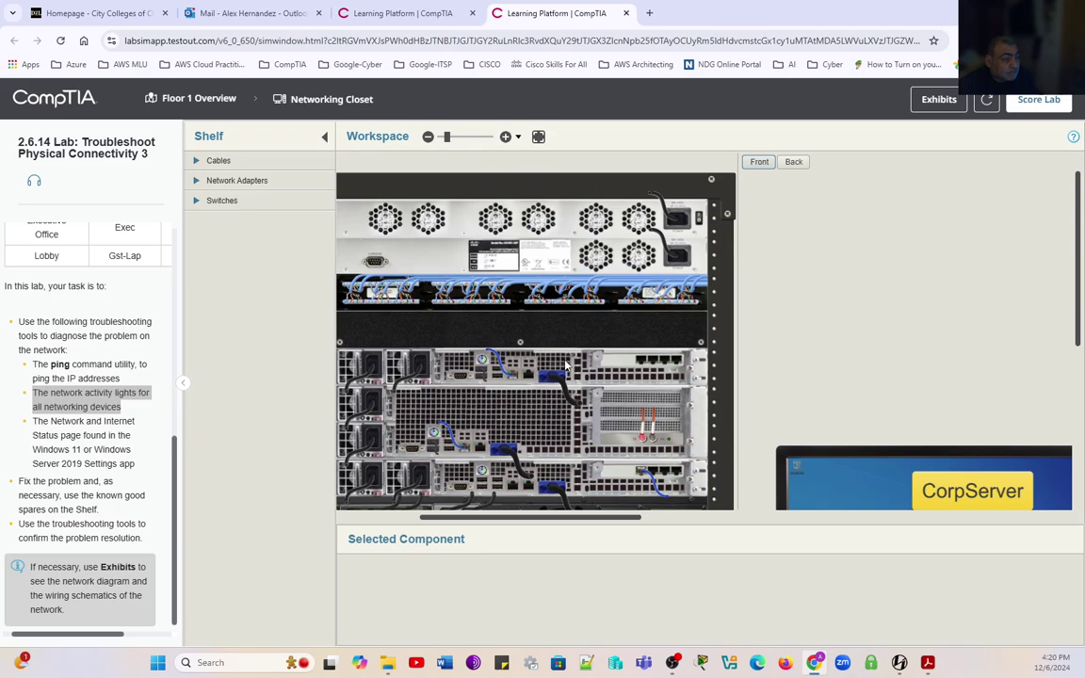
scroll(363, 226, down, 2)
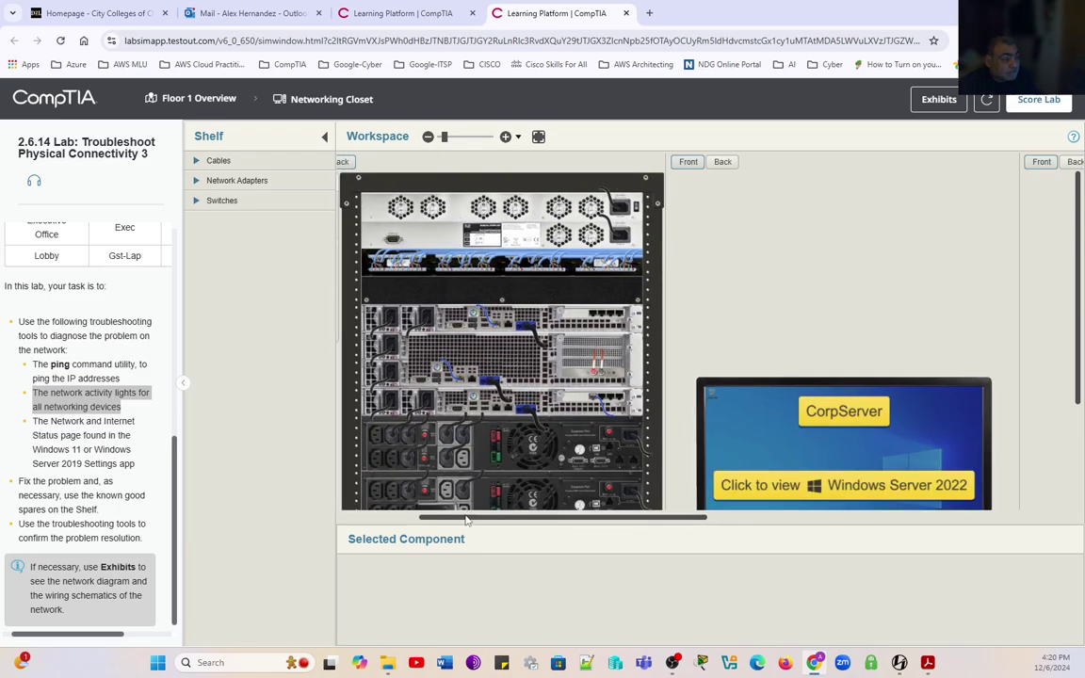
drag(466, 518, 413, 518)
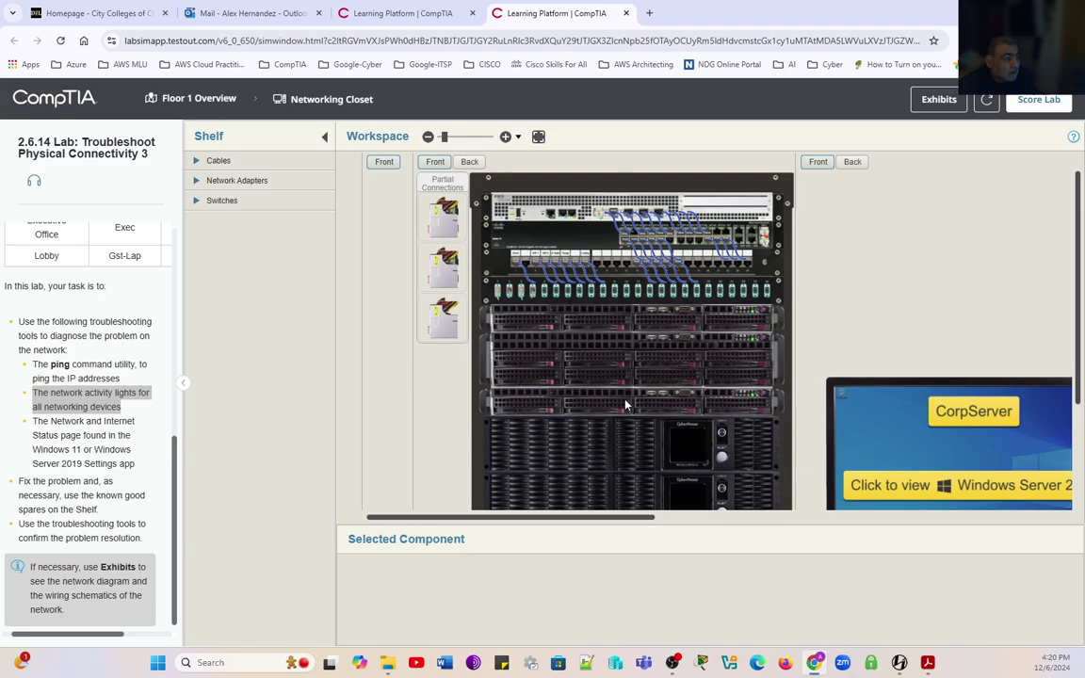
- On the rack's back, try moving the switch's AC power cable to the router's power port
click(470, 162)
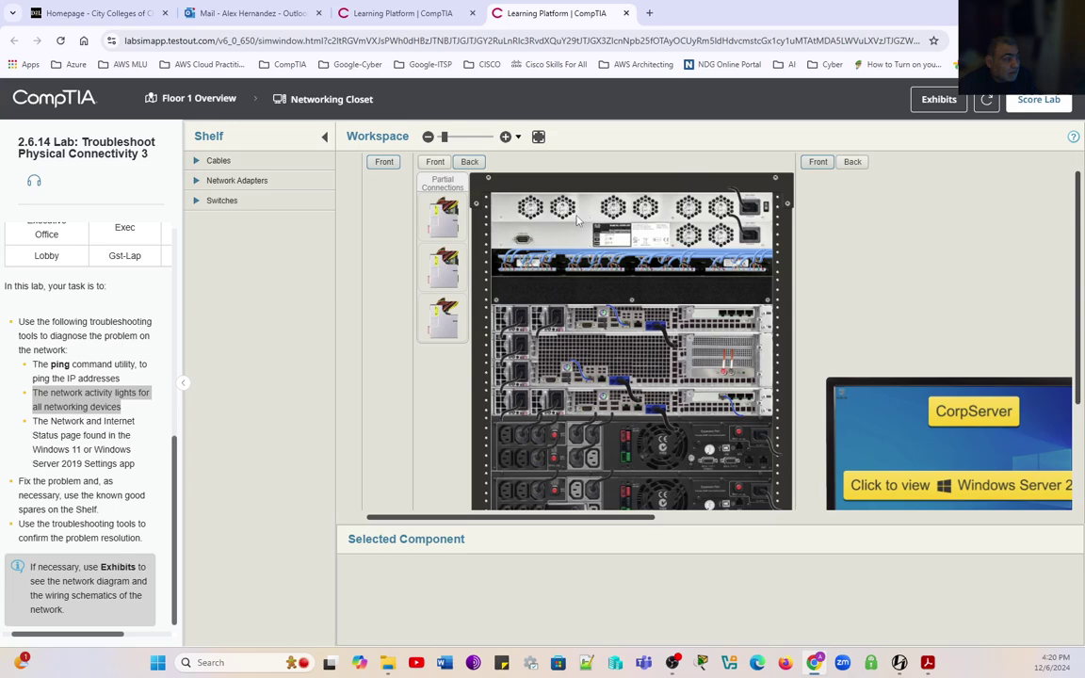
click(605, 234)
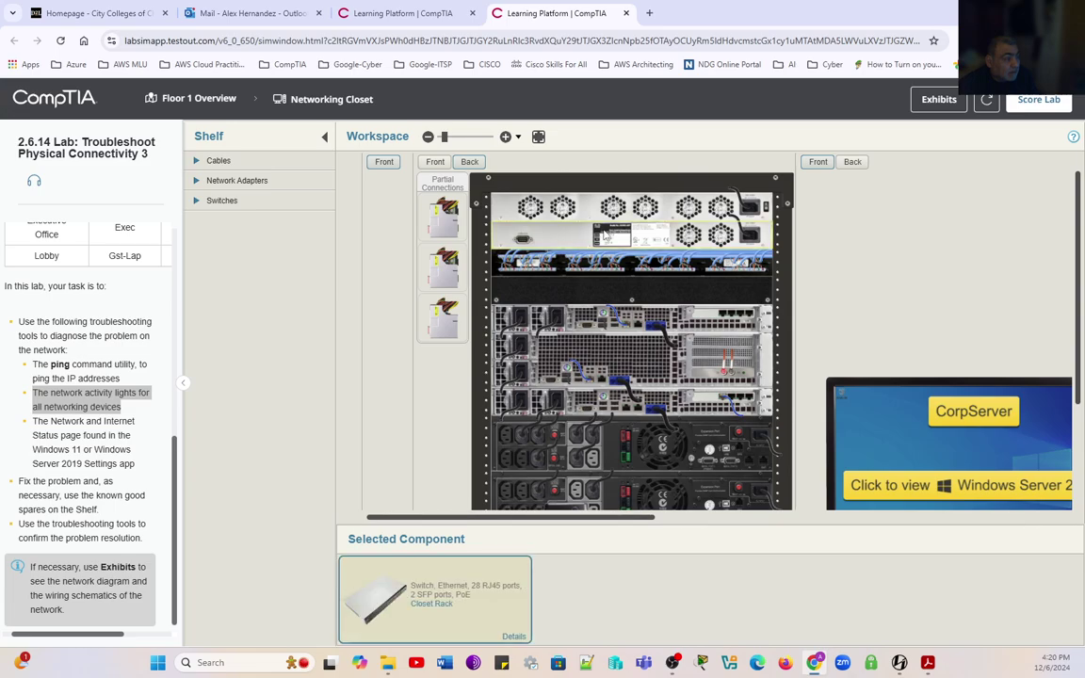
click(746, 233)
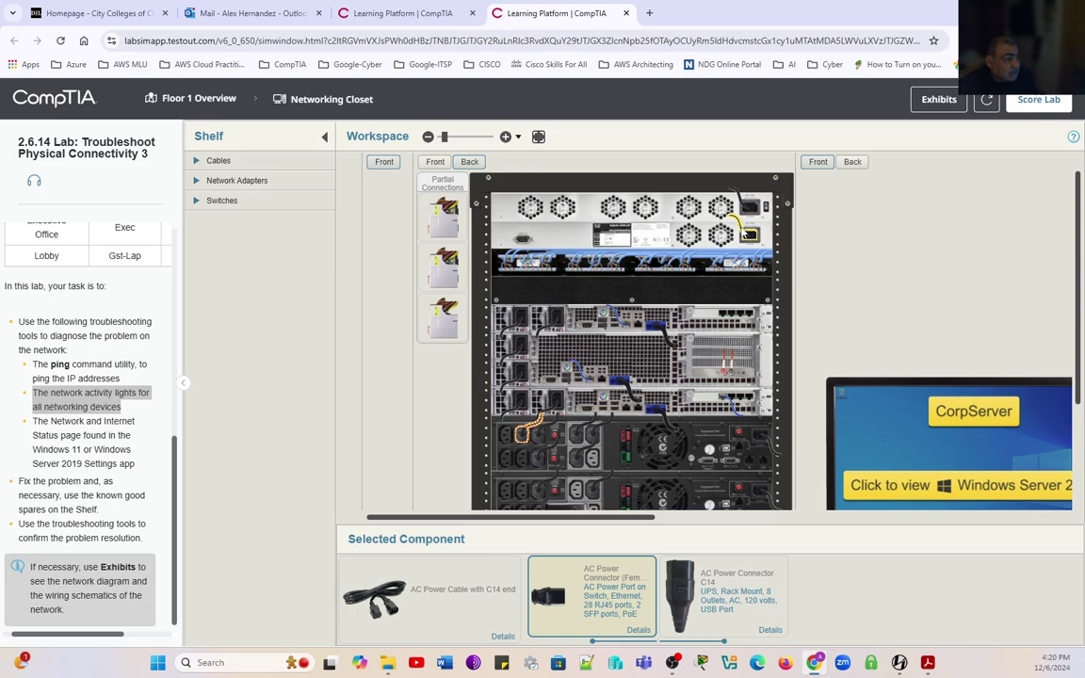
drag(748, 233, 749, 203)
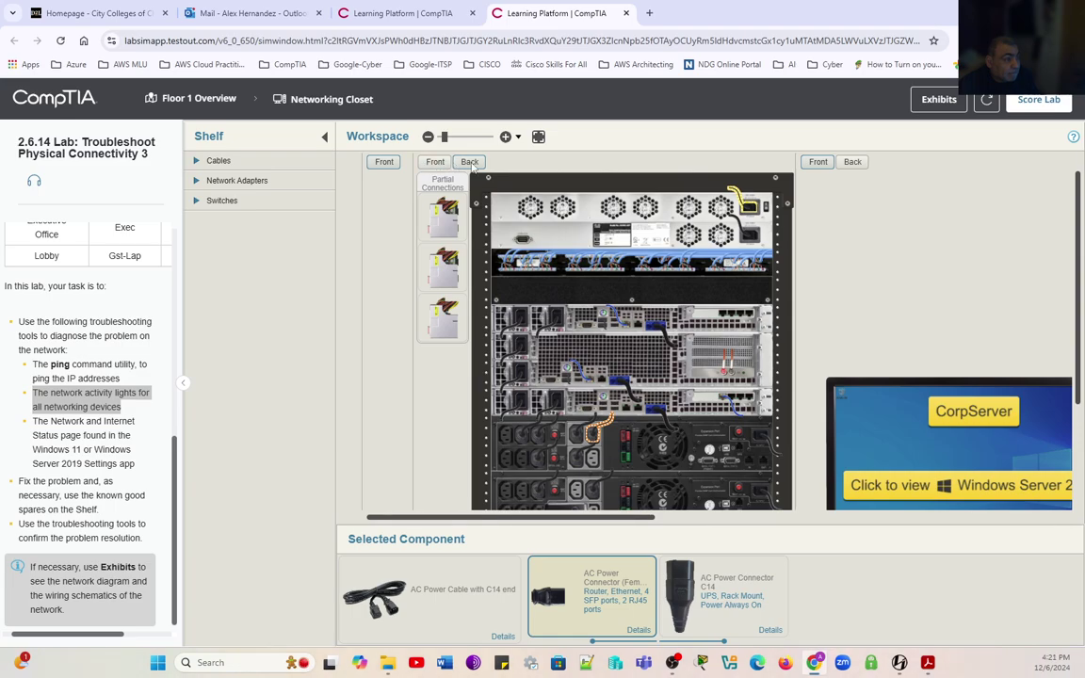
click(435, 164)
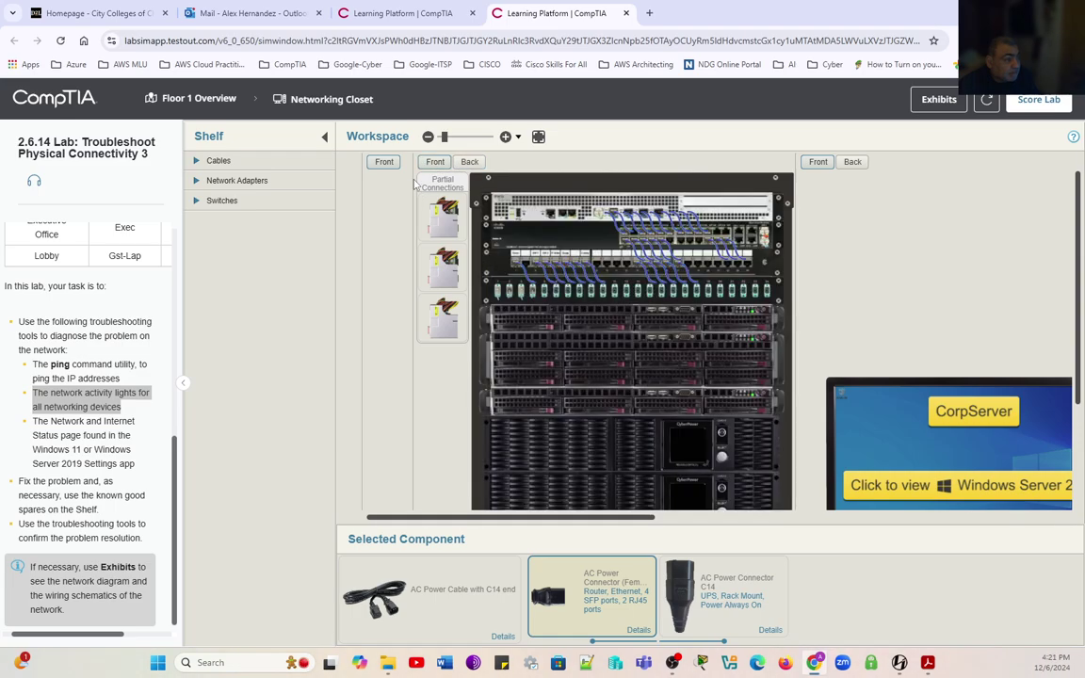
- Return to the rack's back and locate the switch's power cable at the UPS
scroll(579, 223, up, 5)
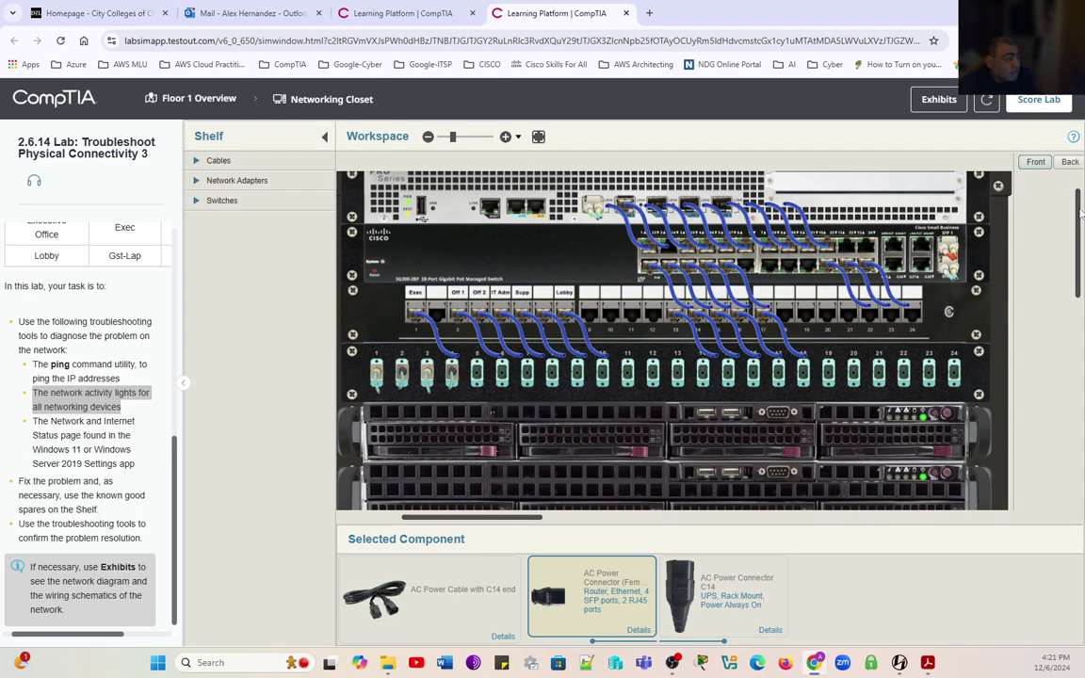
scroll(1080, 212, up, 2)
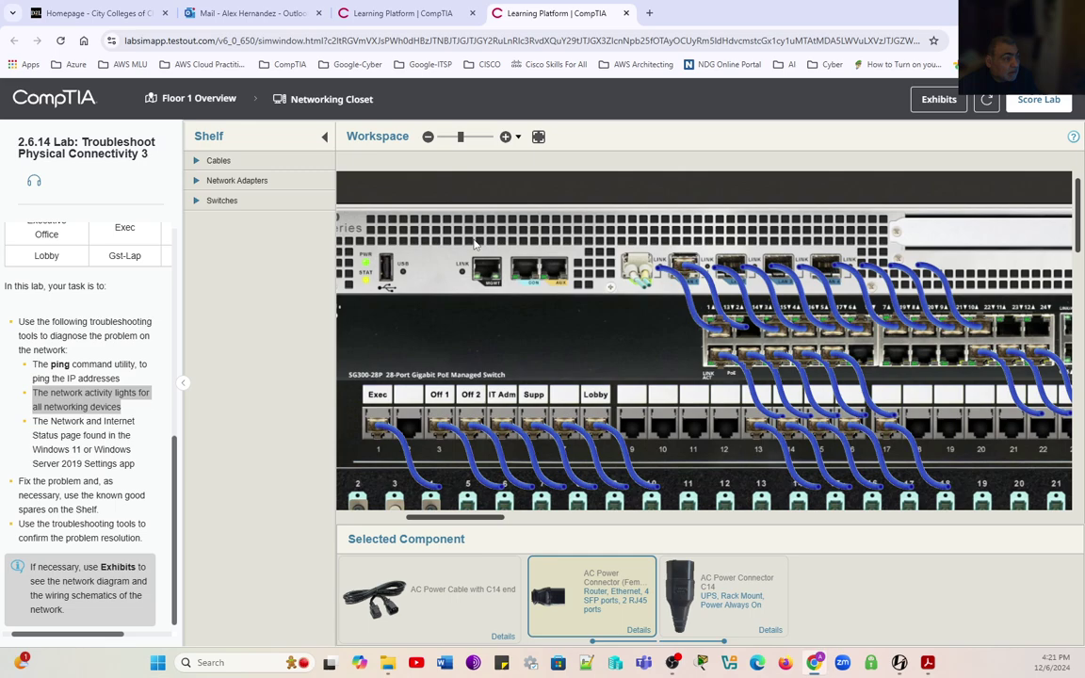
scroll(476, 243, down, 2)
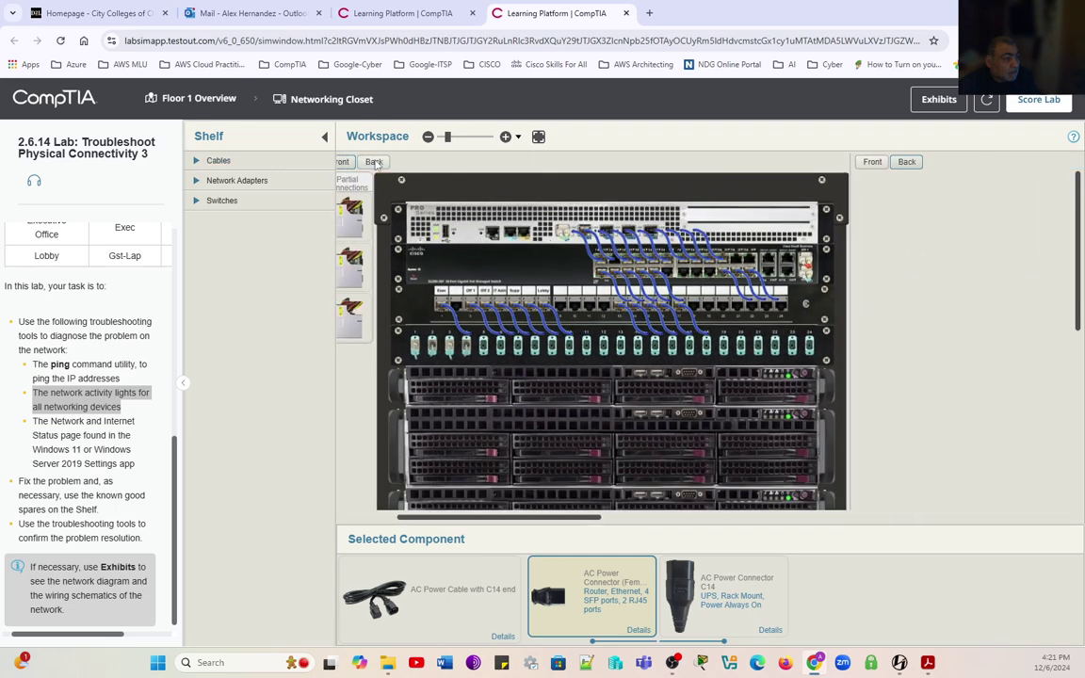
click(374, 162)
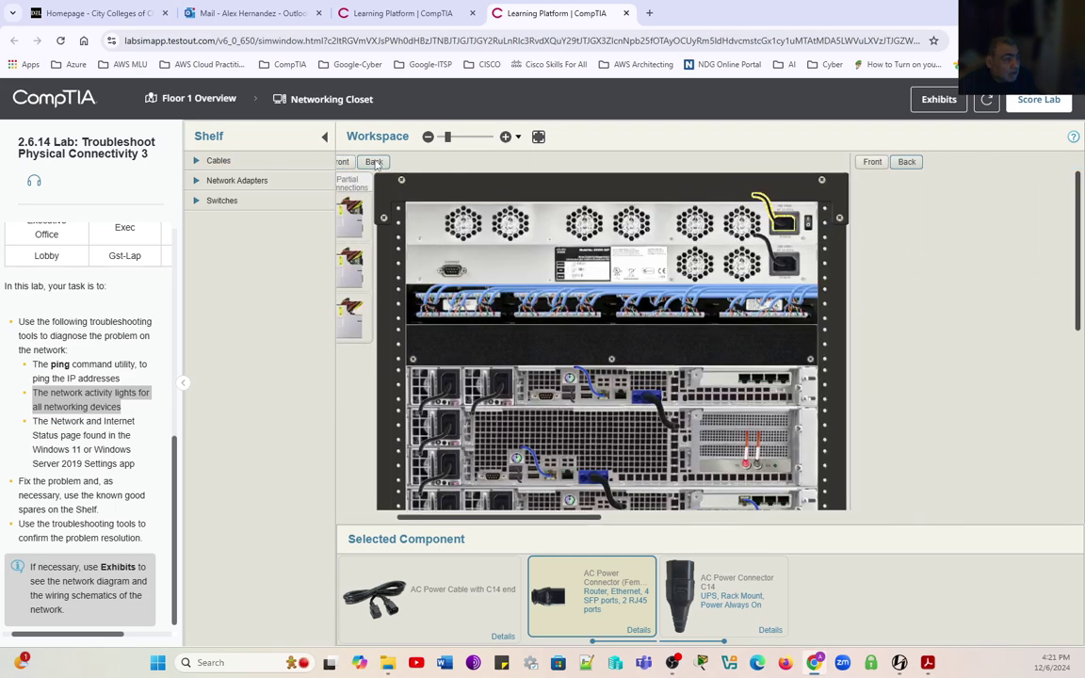
scroll(730, 322, down, 1)
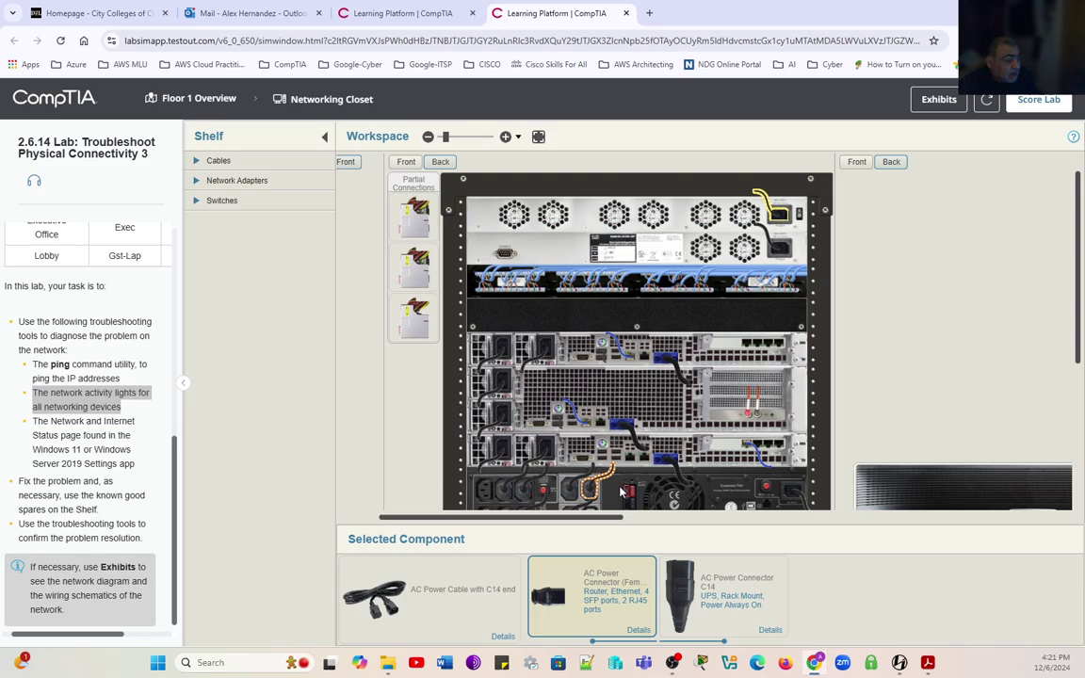
scroll(607, 494, down, 1)
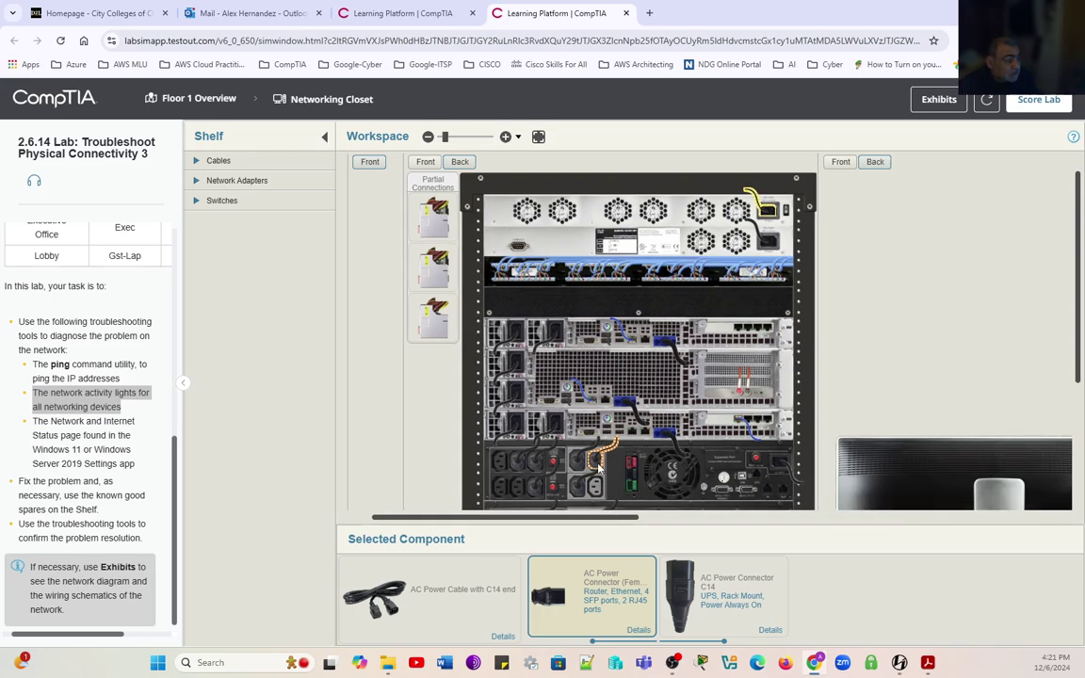
scroll(973, 267, down, 1)
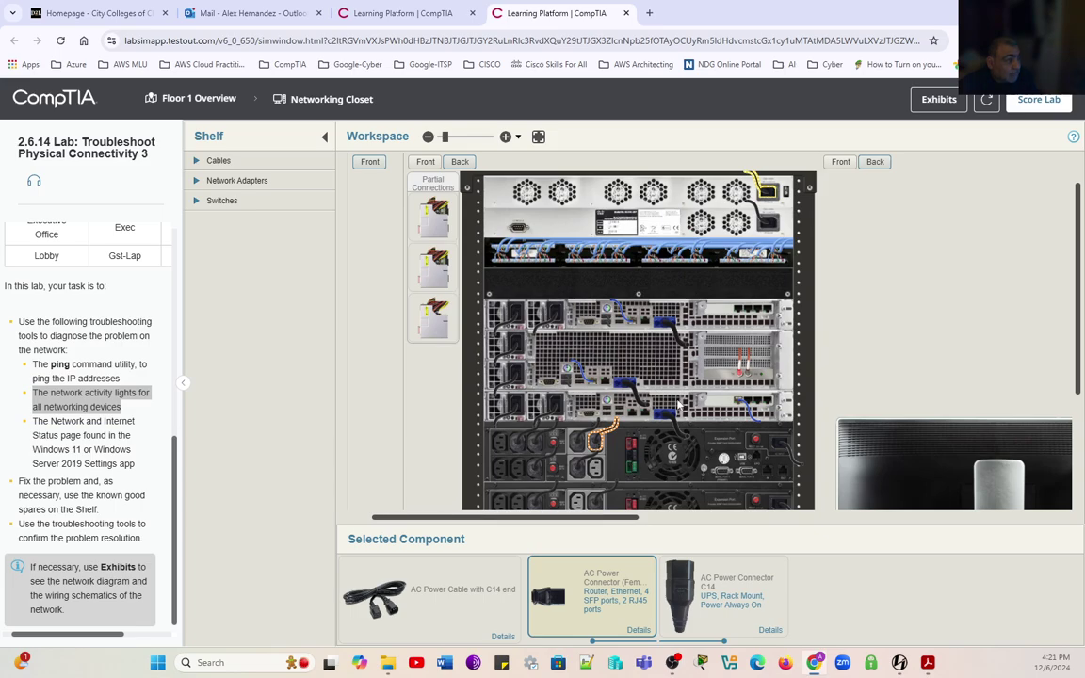
click(765, 211)
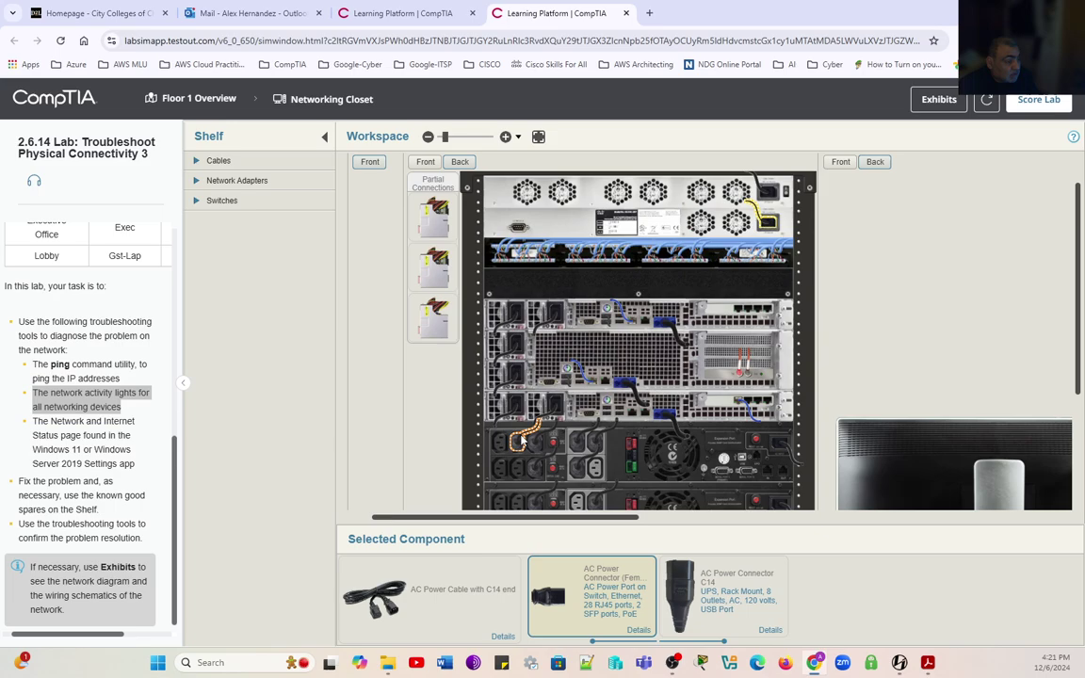
- Move the switch's C14 power cord to a UPS Power Always On outlet, then show the rack front
drag(521, 440, 599, 472)
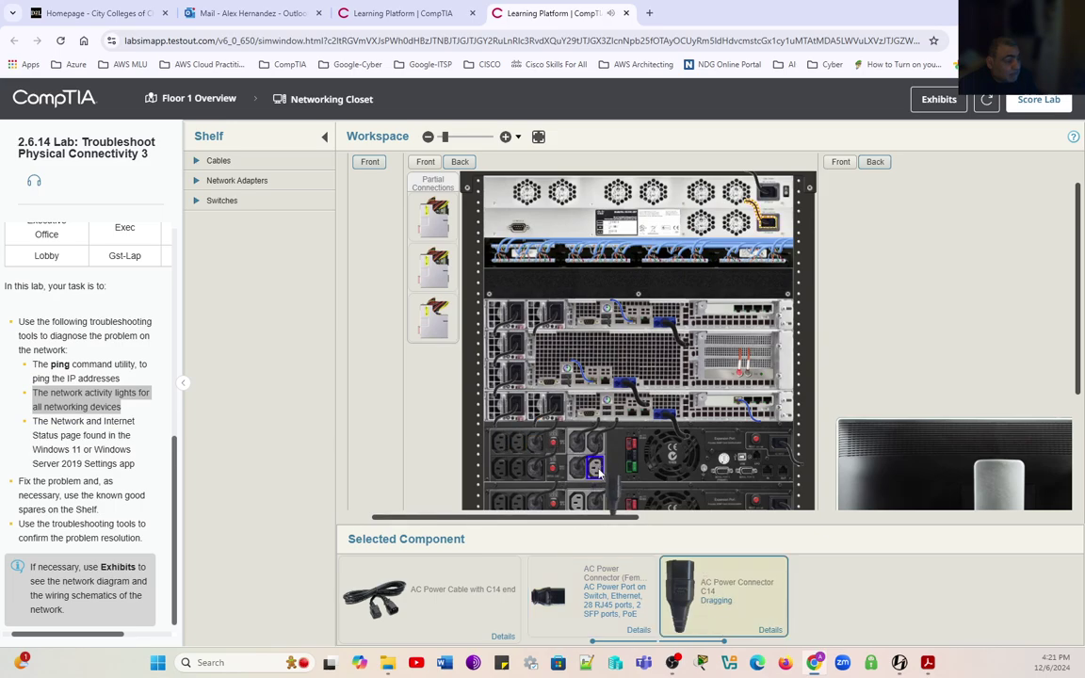
drag(599, 472, 599, 473)
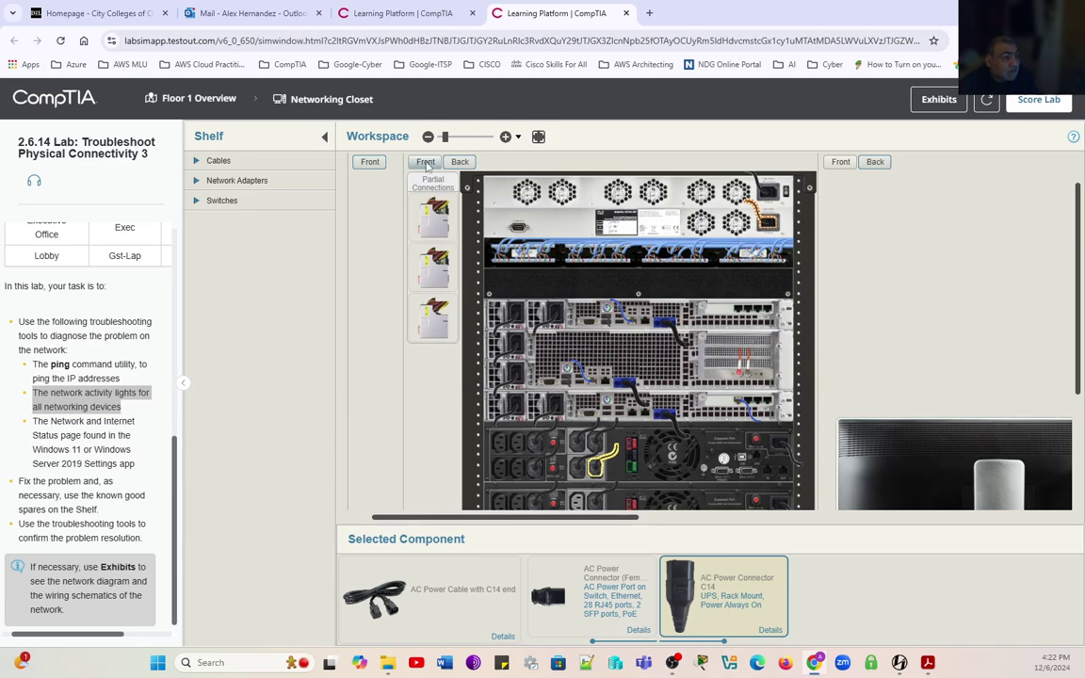
click(425, 162)
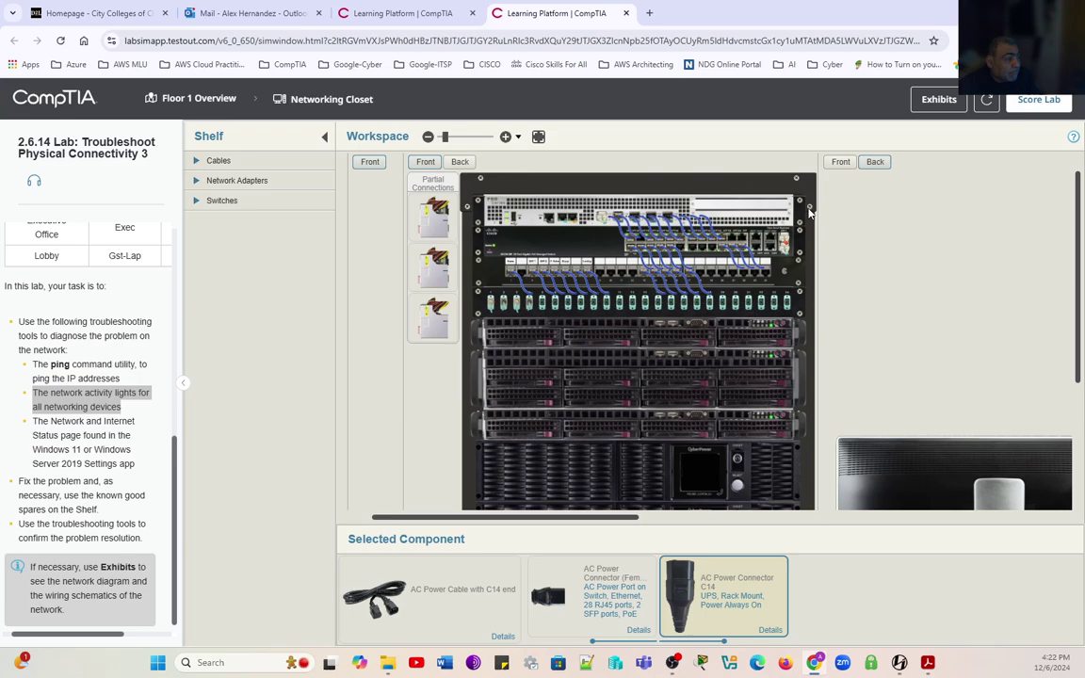
- Trace the Exec patch cable from patch-panel port 1 to its switch port
scroll(716, 261, up, 2)
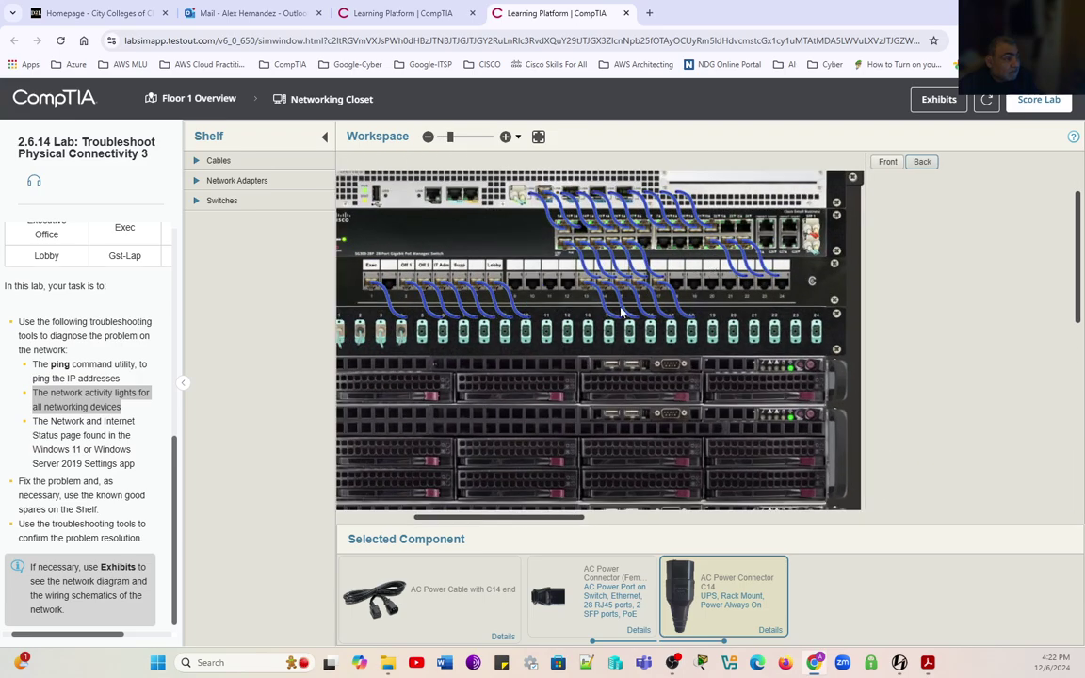
scroll(476, 471, left, 3)
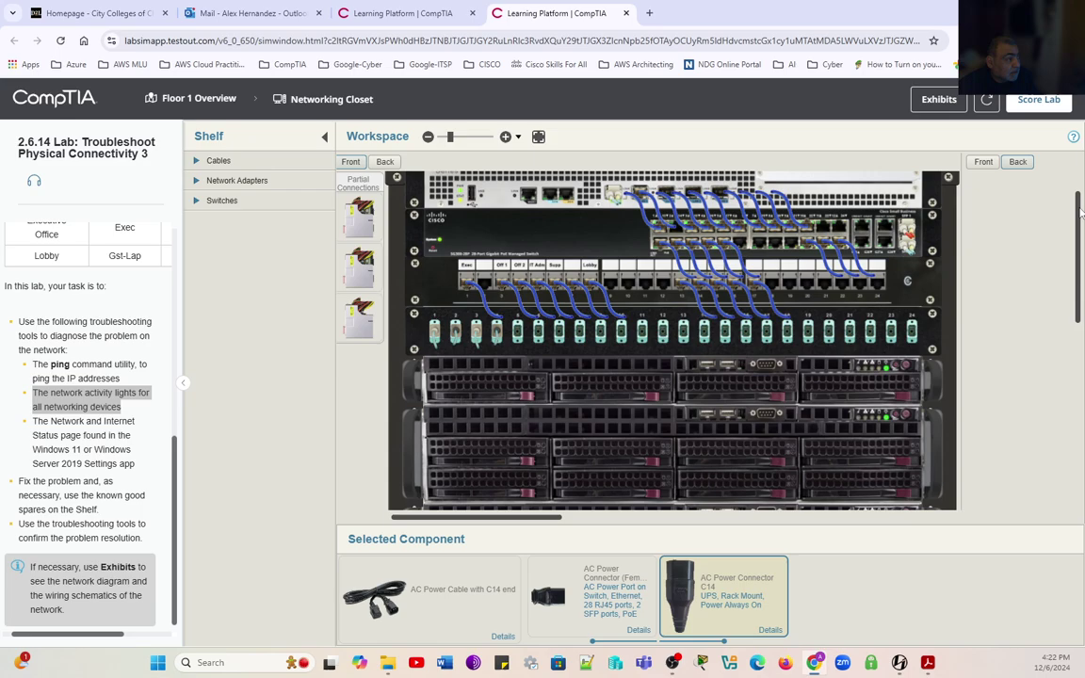
drag(1079, 211, 1079, 184)
scroll(721, 356, up, 2)
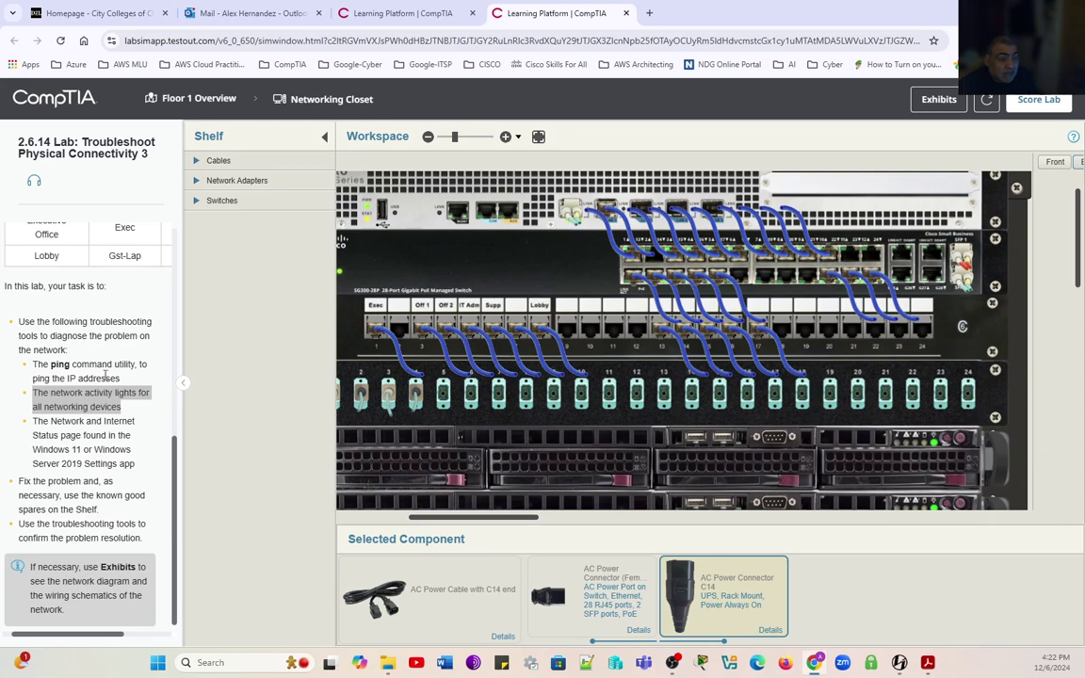
scroll(106, 375, up, 5)
drag(7, 328, 140, 331)
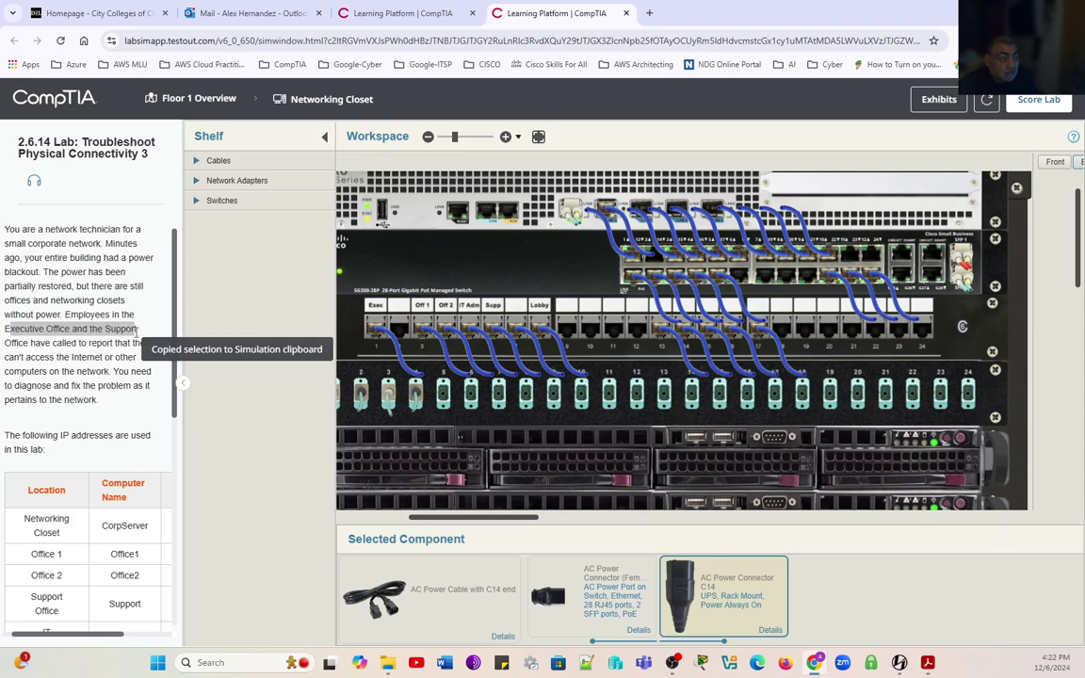
click(393, 336)
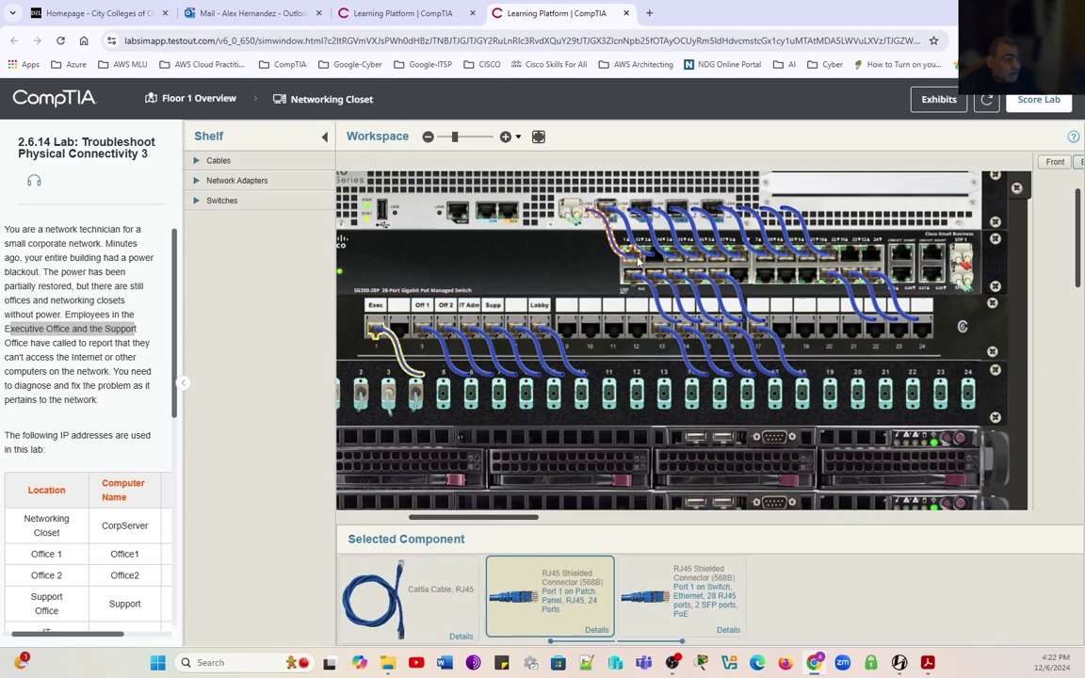
- Trace the Support patch cable from patch-panel port 6 to the switch
scroll(639, 259, up, 2)
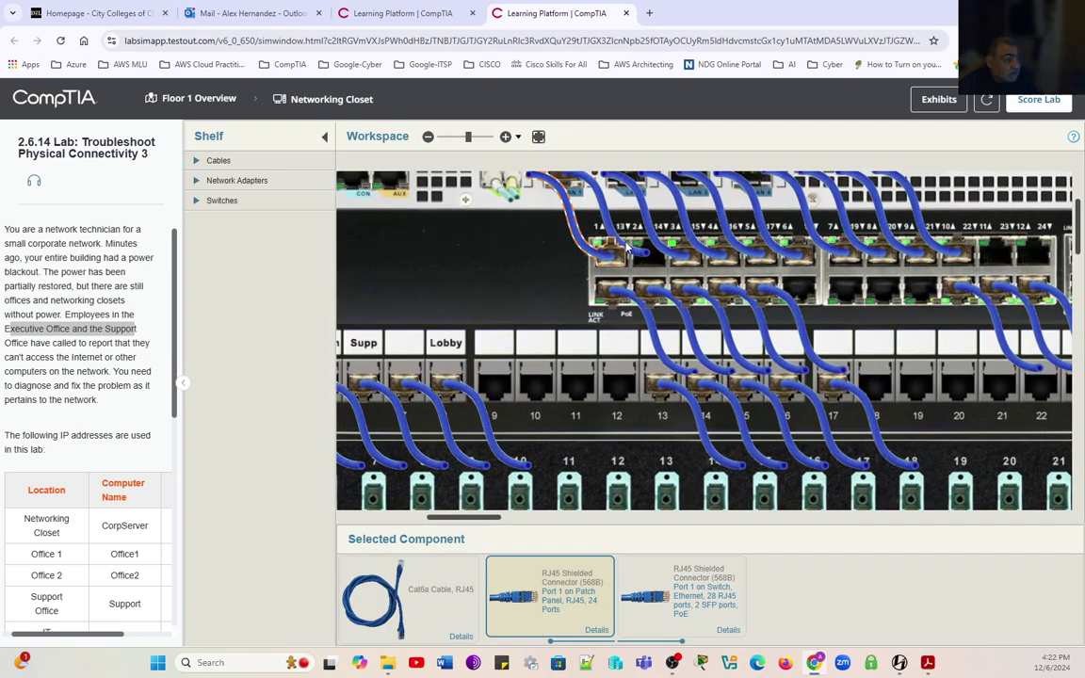
scroll(540, 375, down, 2)
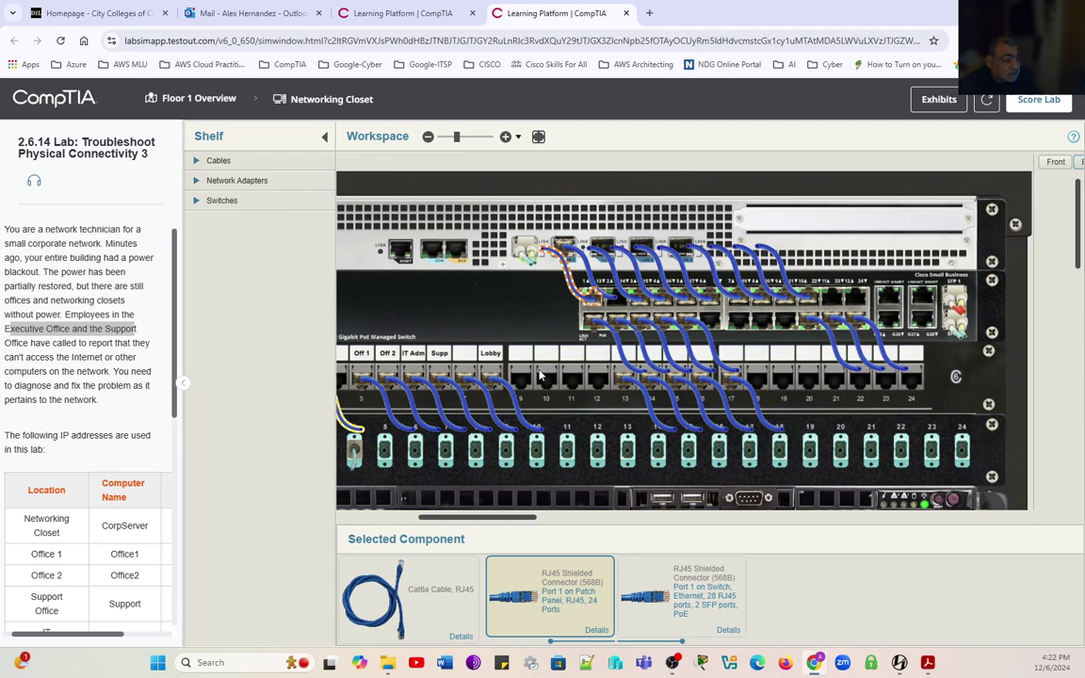
scroll(539, 375, down, 1)
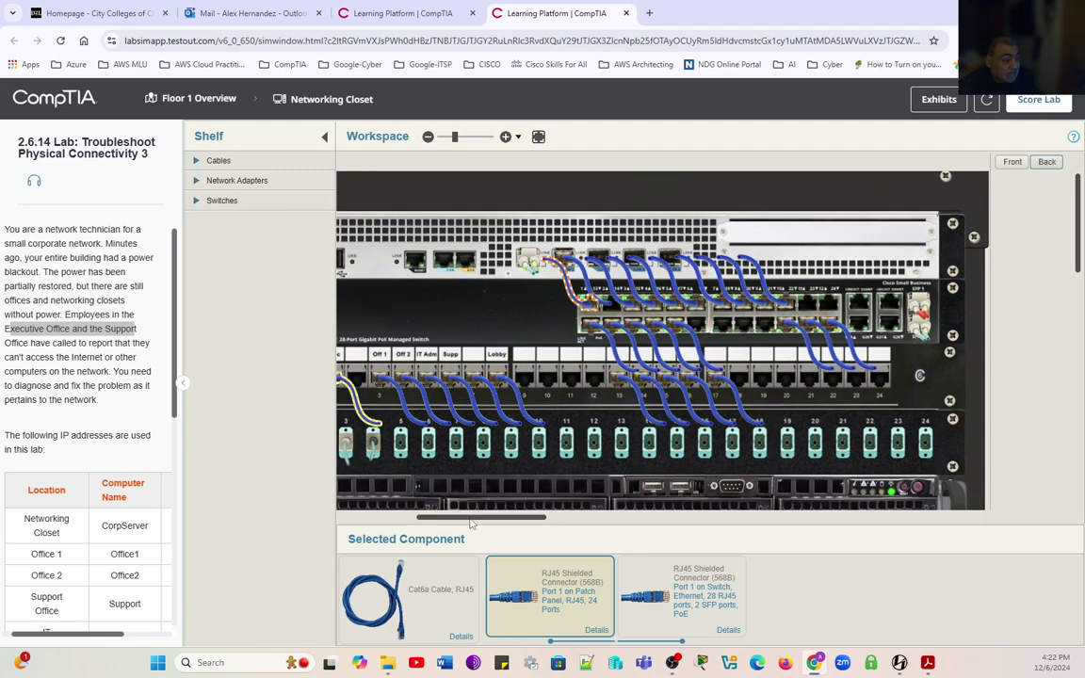
scroll(427, 471, left, 2)
drag(468, 524, 452, 524)
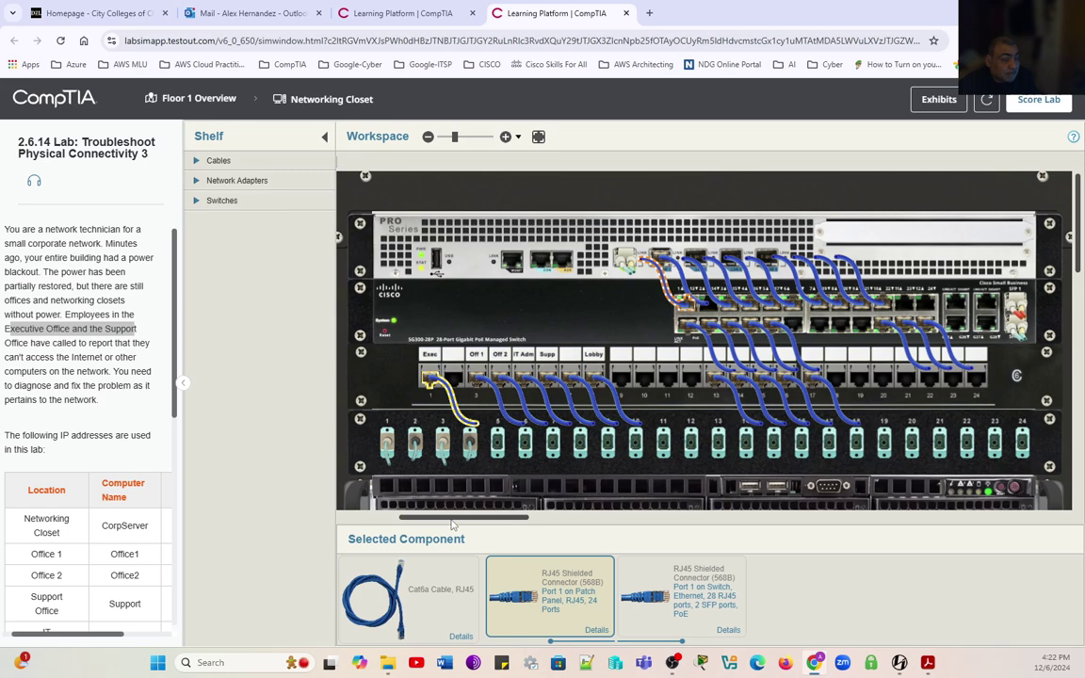
drag(430, 377, 553, 381)
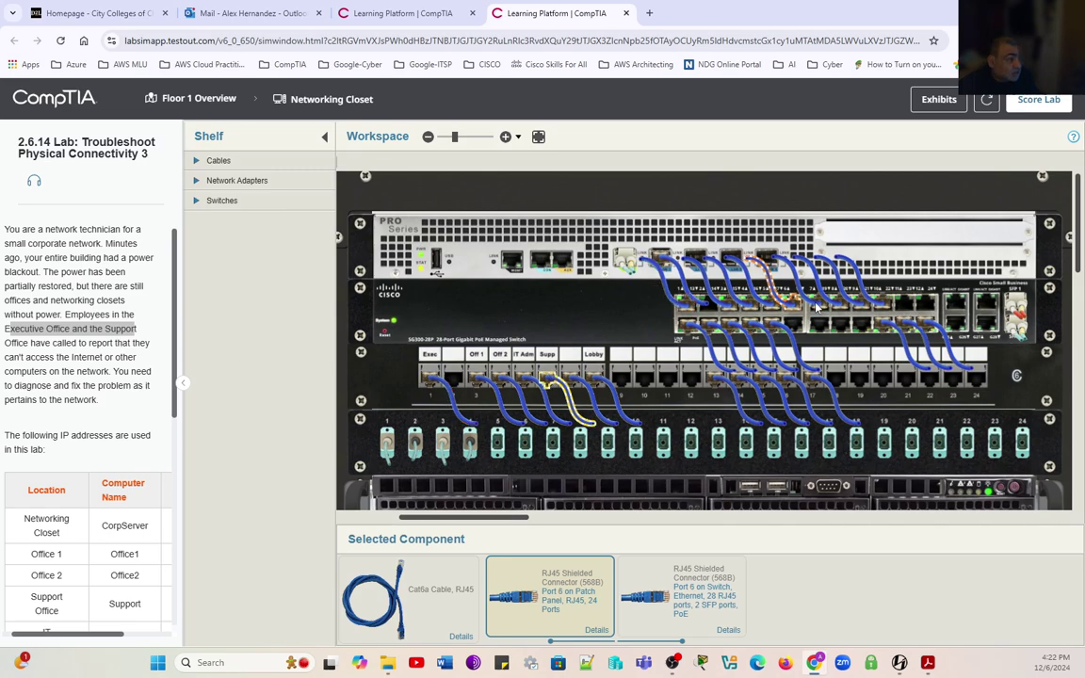
scroll(796, 315, up, 5)
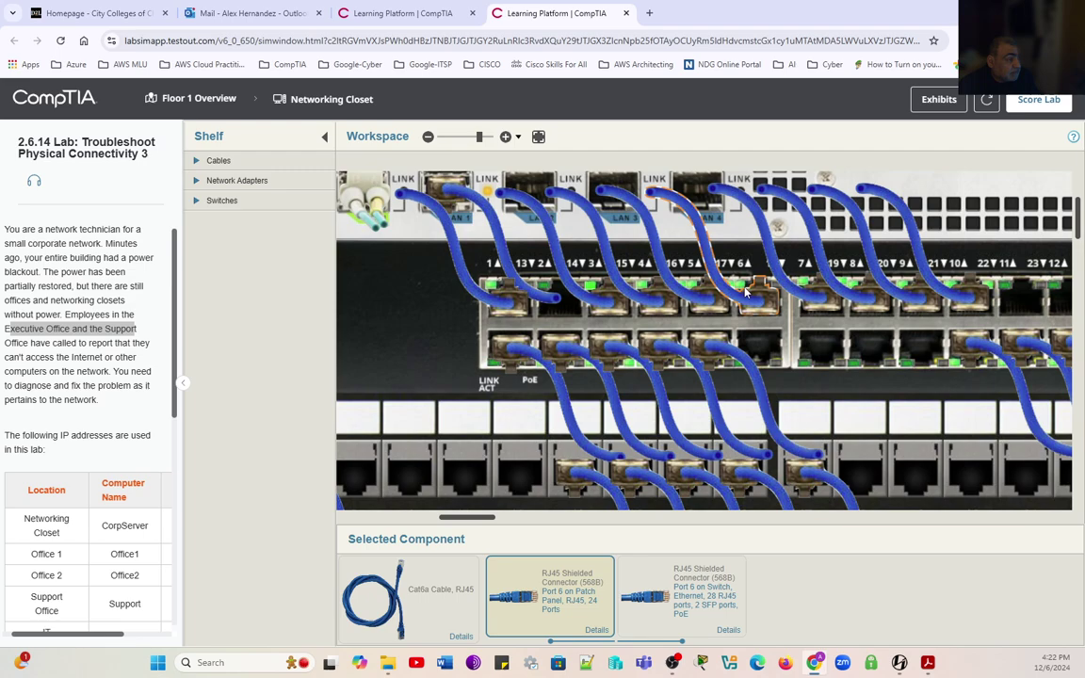
scroll(652, 351, down, 2)
scroll(652, 351, down, 2)
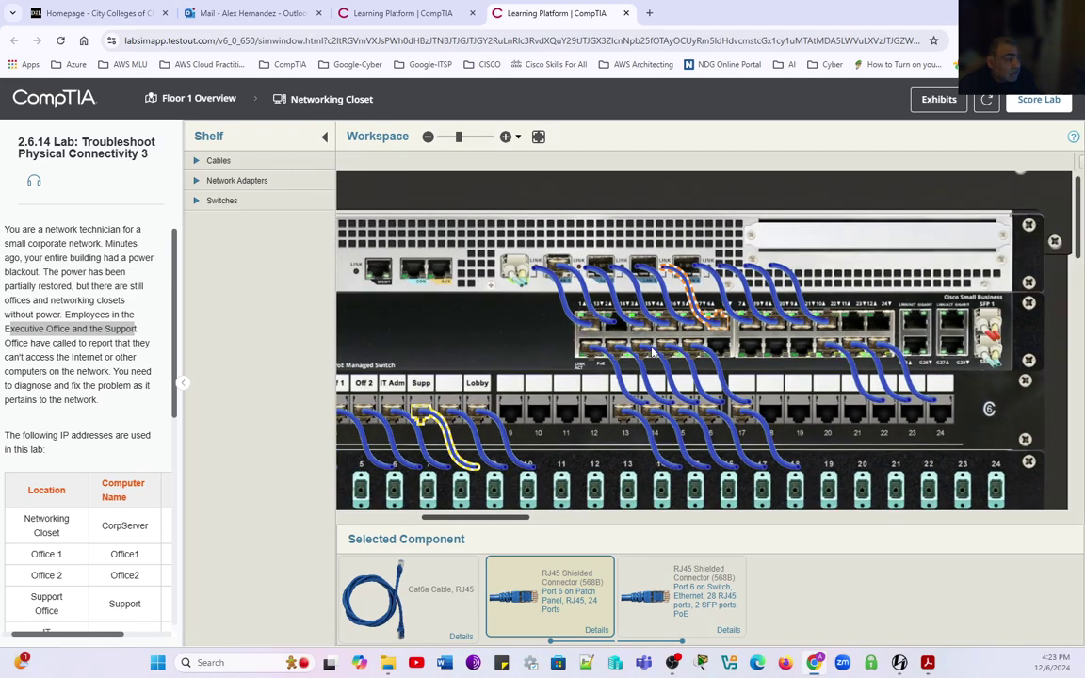
scroll(652, 351, down, 1)
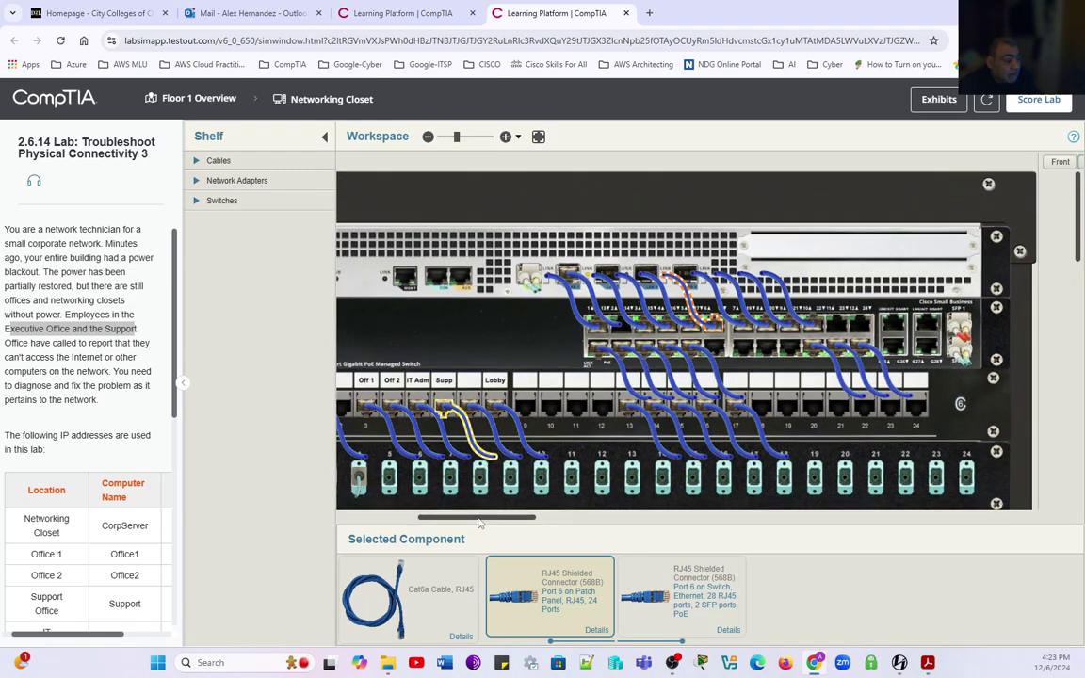
drag(475, 517, 466, 524)
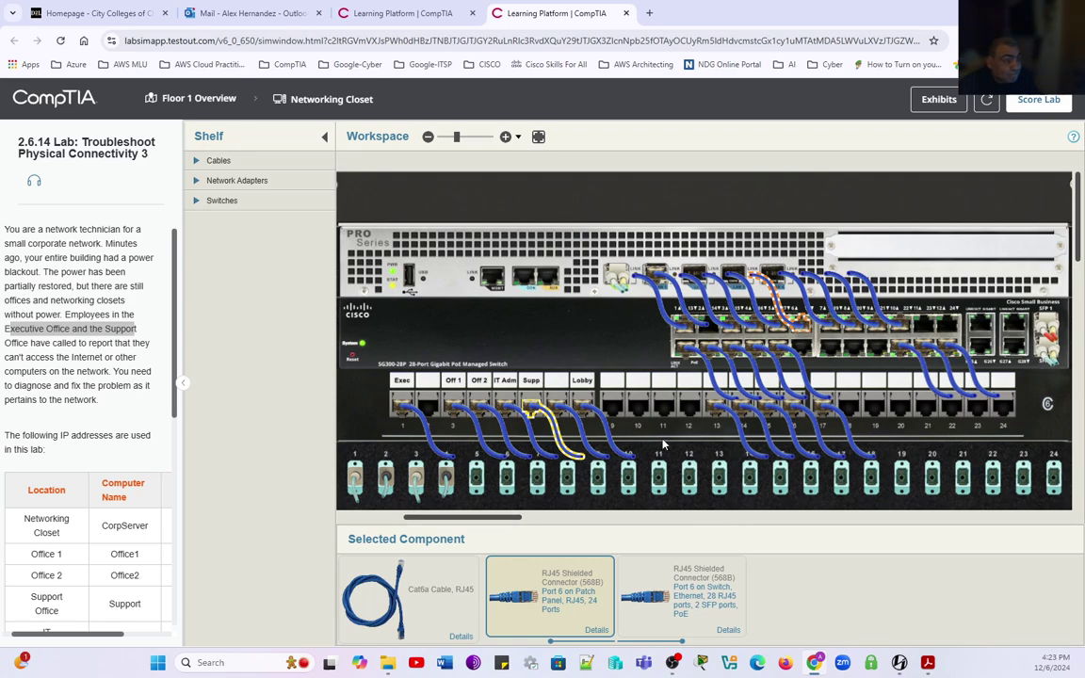
- Back on ITAdmin's PowerShell, ping CorpServer at 192.168.0.10 again
click(192, 104)
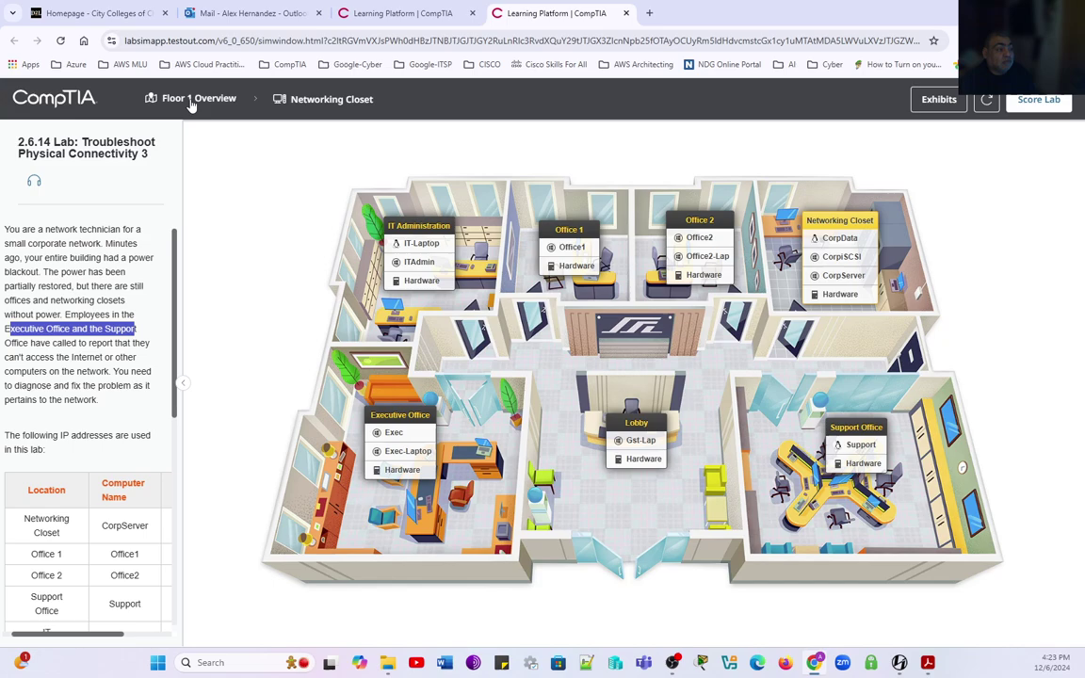
click(409, 264)
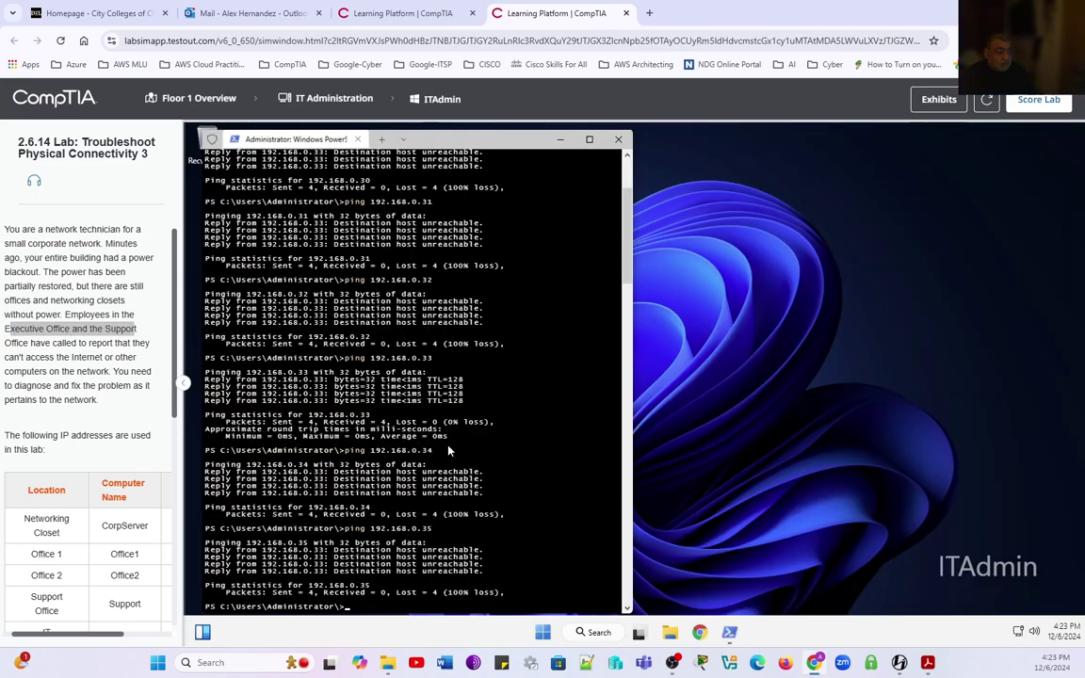
scroll(480, 461, up, 6)
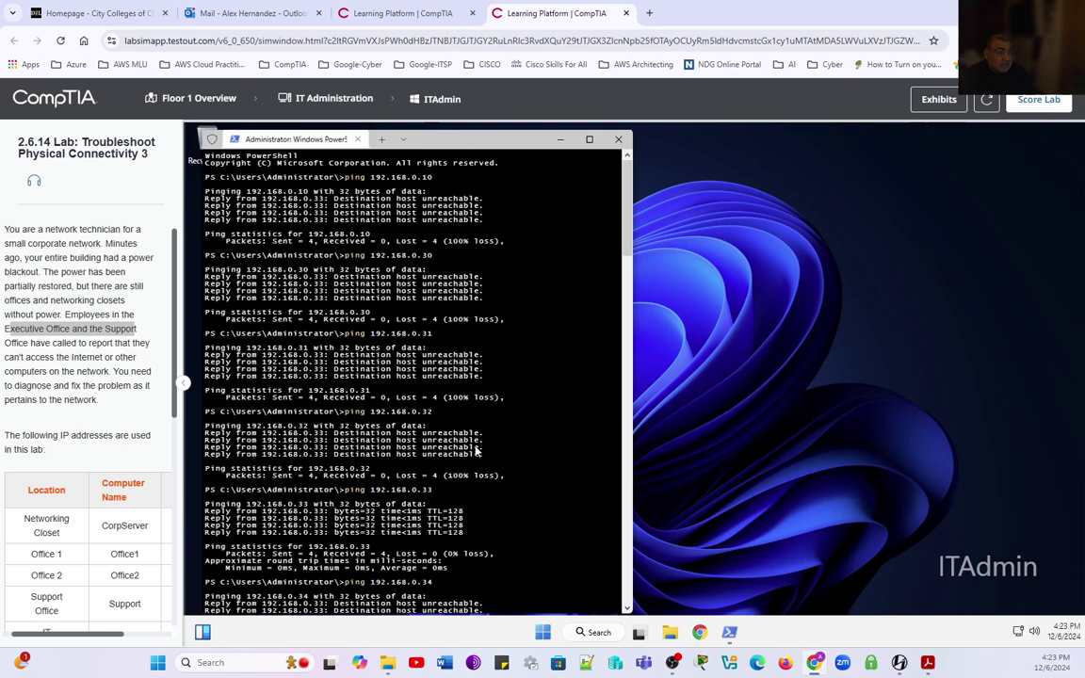
scroll(132, 518, down, 2)
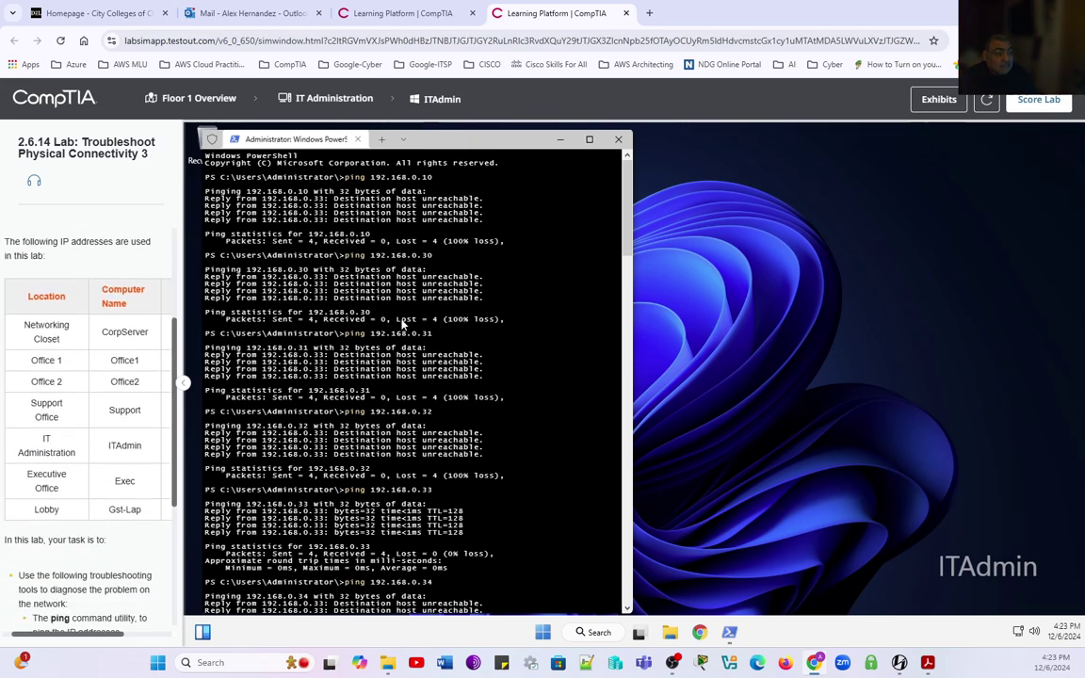
scroll(433, 528, down, 10)
scroll(473, 591, up, 3)
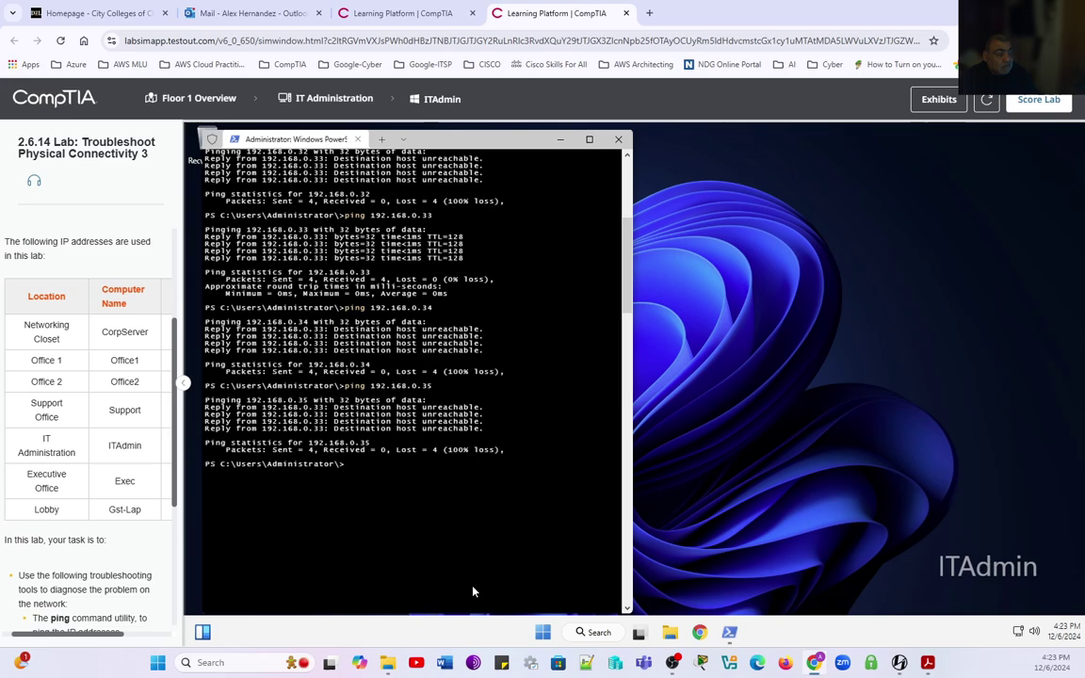
click(360, 465)
key(Up)
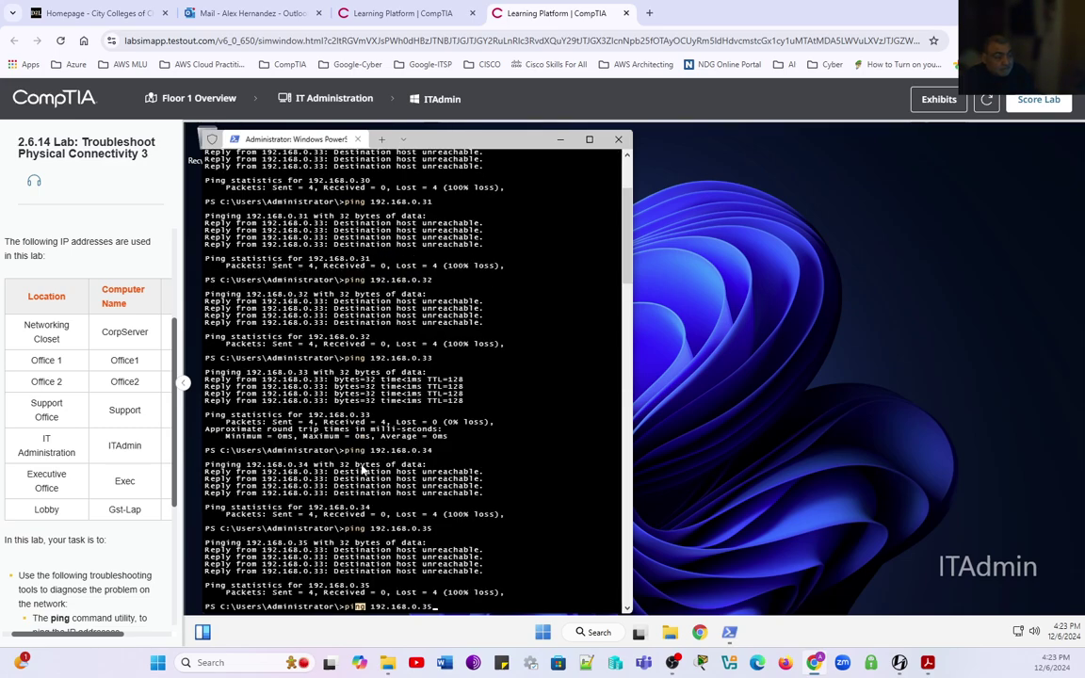
key(BackSpace)
text(0)
key(Return)
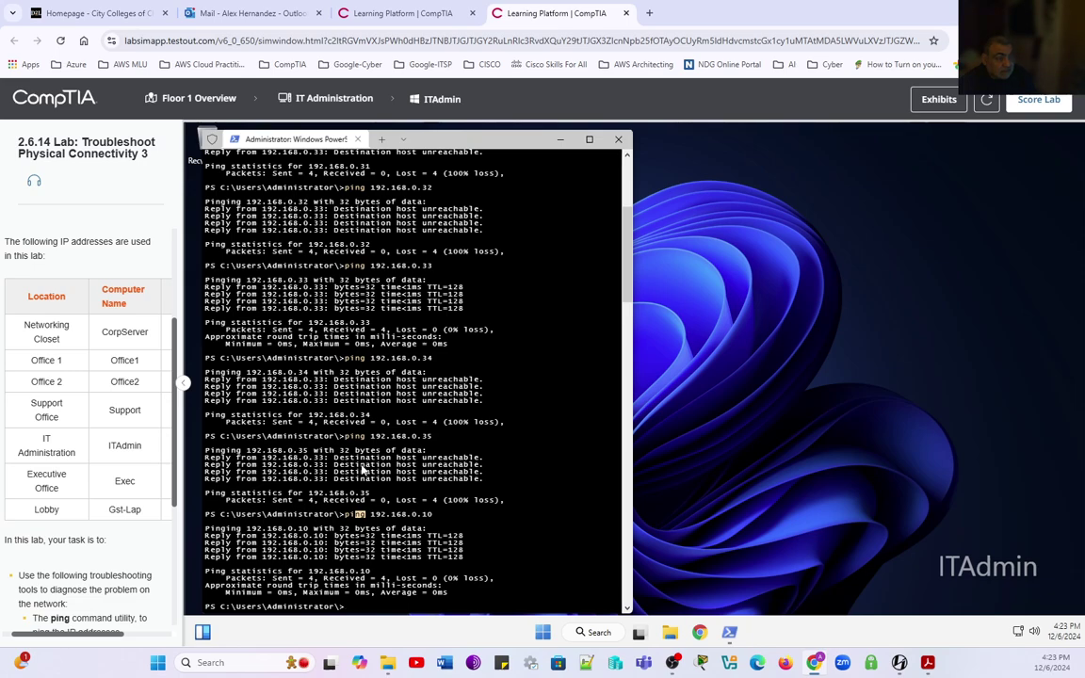
- Ping Office1 at 192.168.0.30 and highlight both successful 0%-loss reply blocks
key(Up)
drag(113, 634, 162, 641)
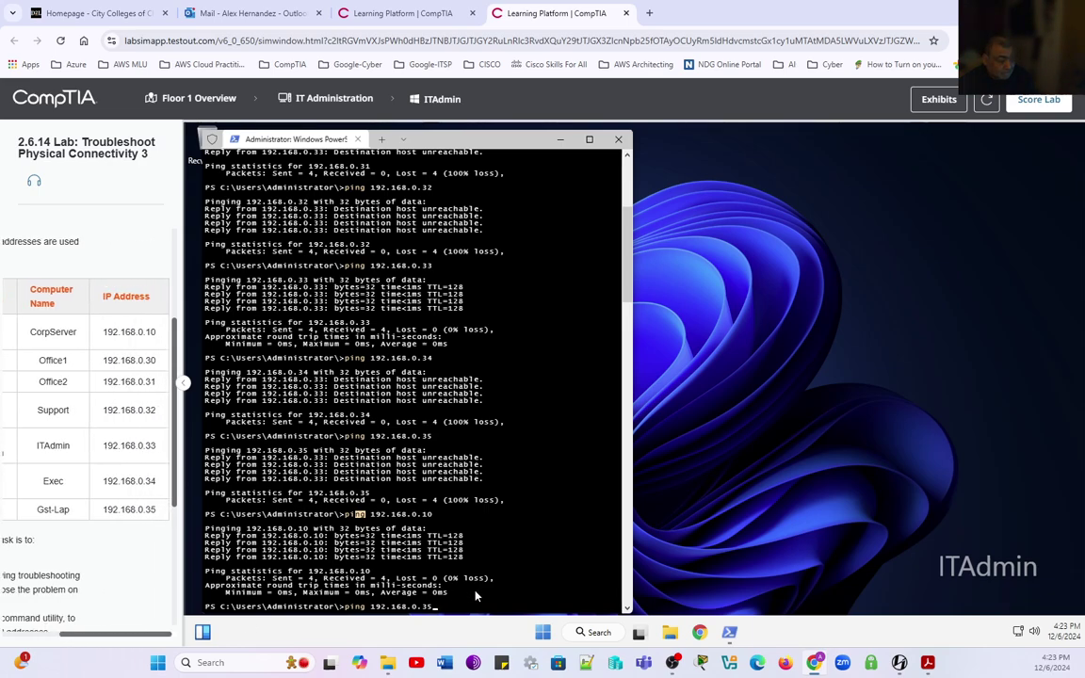
key(BackSpace)
text(2)
key(BackSpace)
text(0)
key(Return)
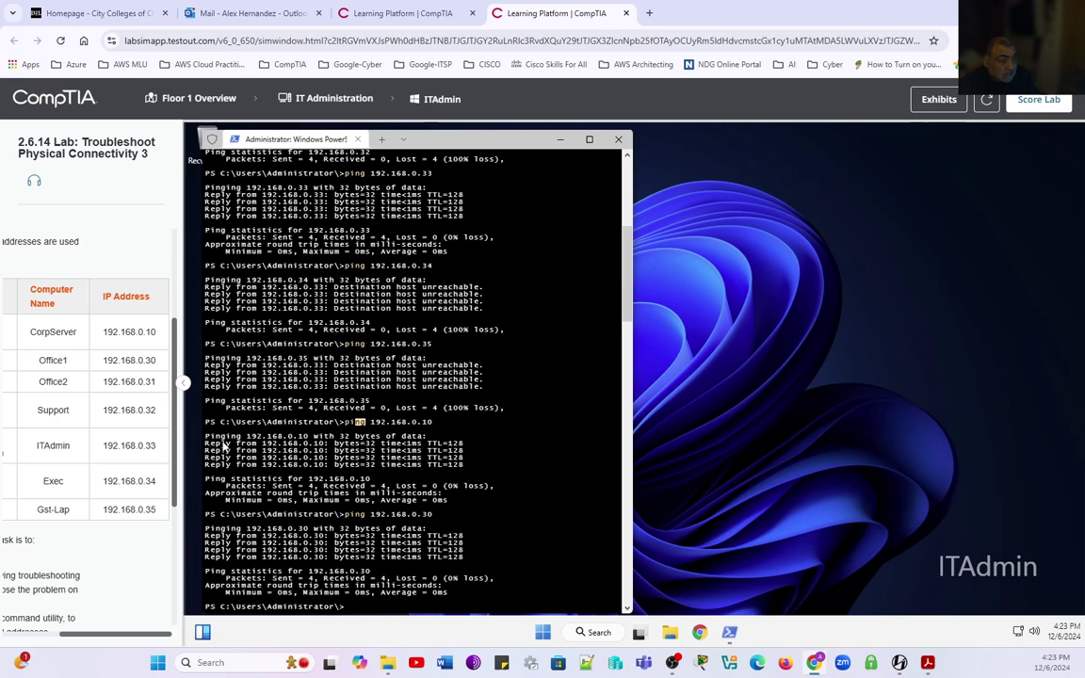
drag(209, 440, 488, 490)
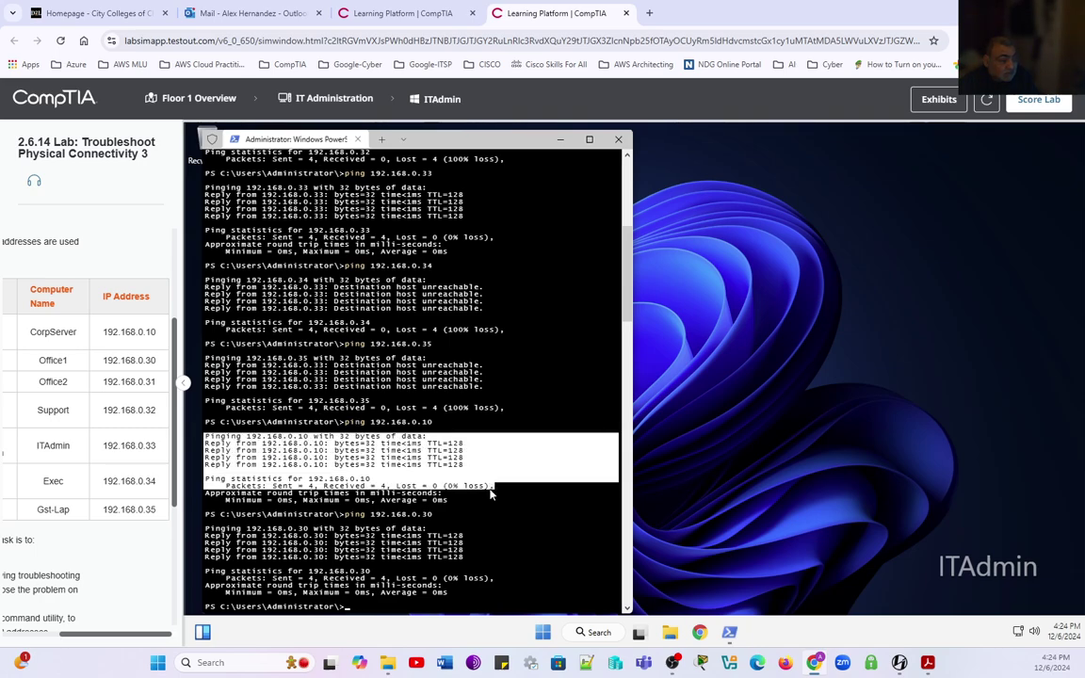
drag(203, 515, 466, 563)
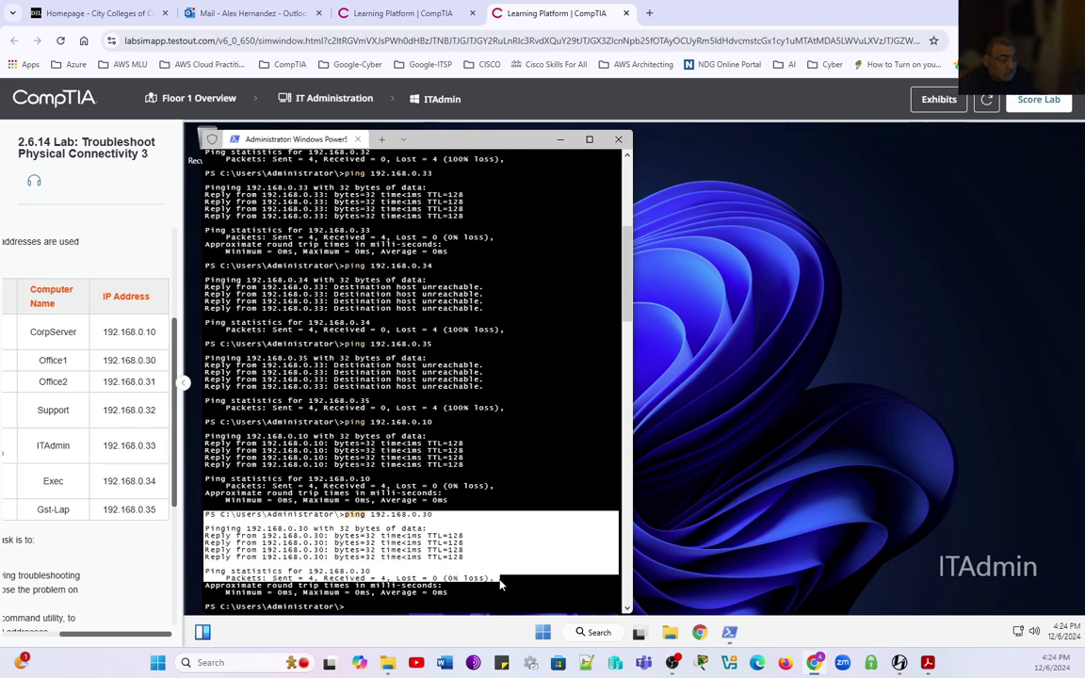
scroll(468, 497, up, 4)
- Select the earlier failed ping outputs for 192.168.0.10, .30 and .31, then copy them
scroll(468, 496, up, 10)
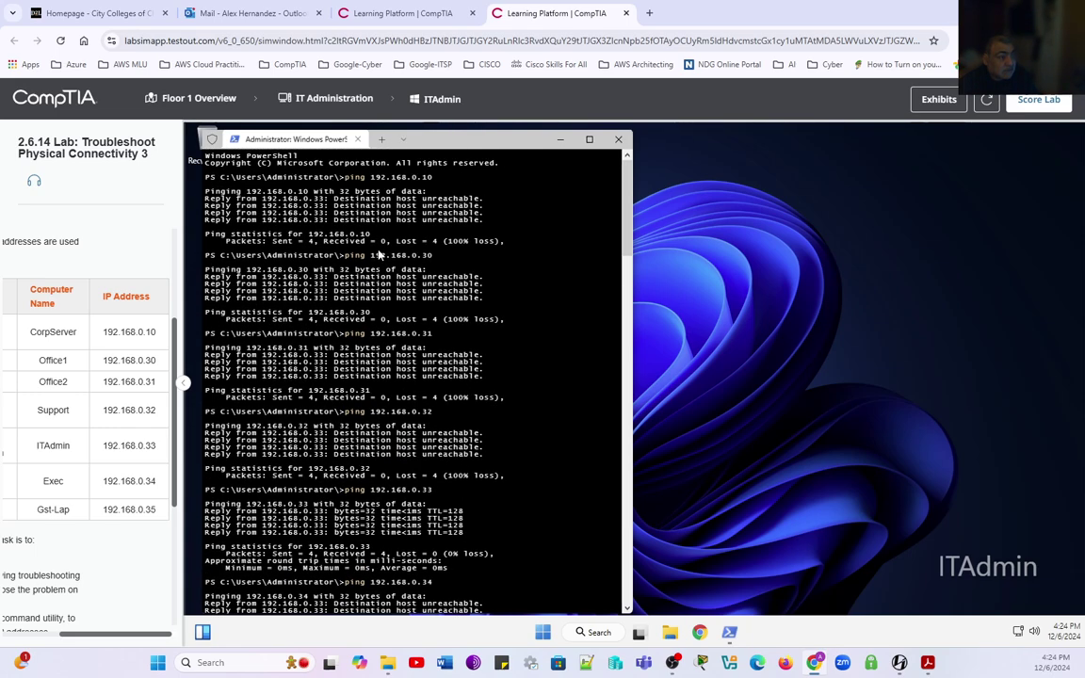
drag(203, 177, 477, 227)
drag(203, 252, 481, 301)
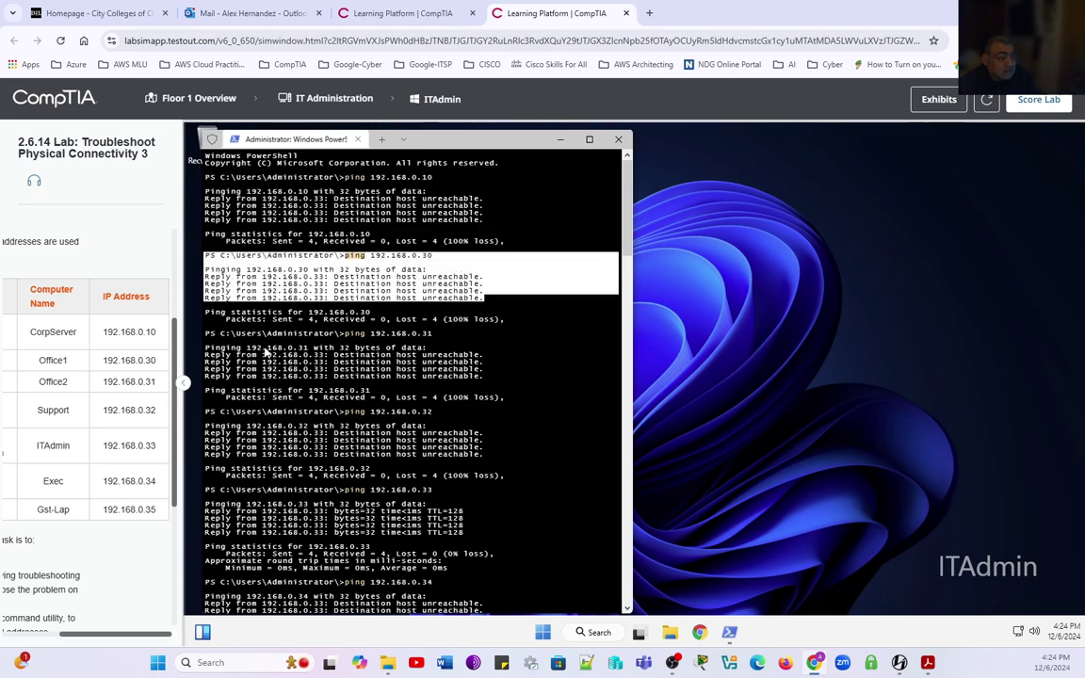
drag(203, 331, 508, 397)
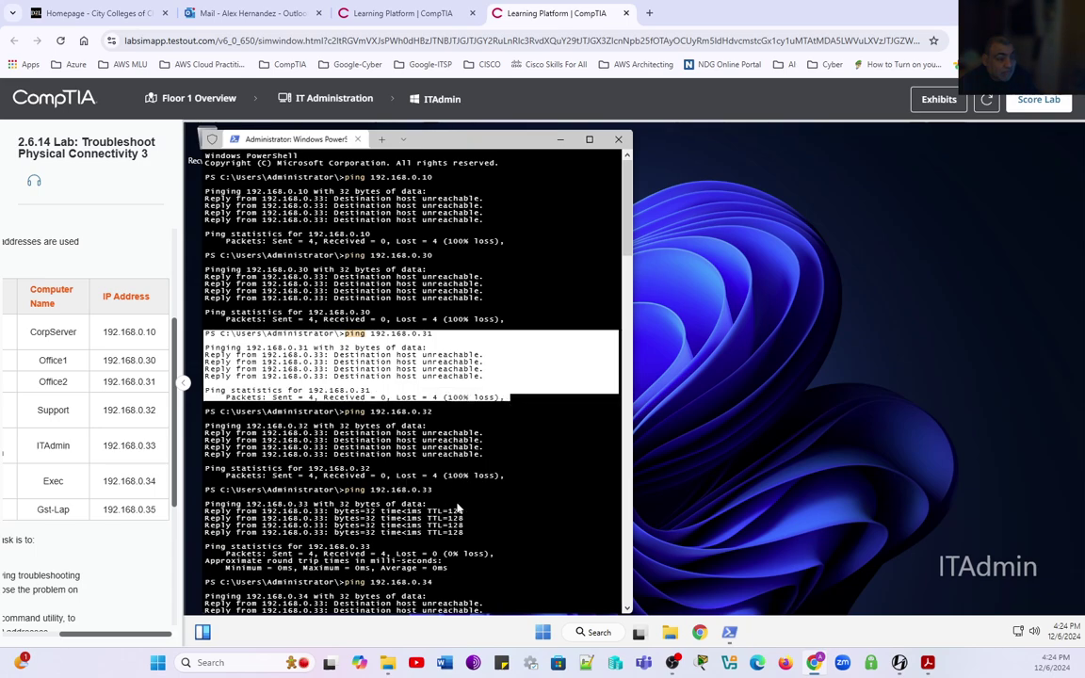
key(ctrl+c)
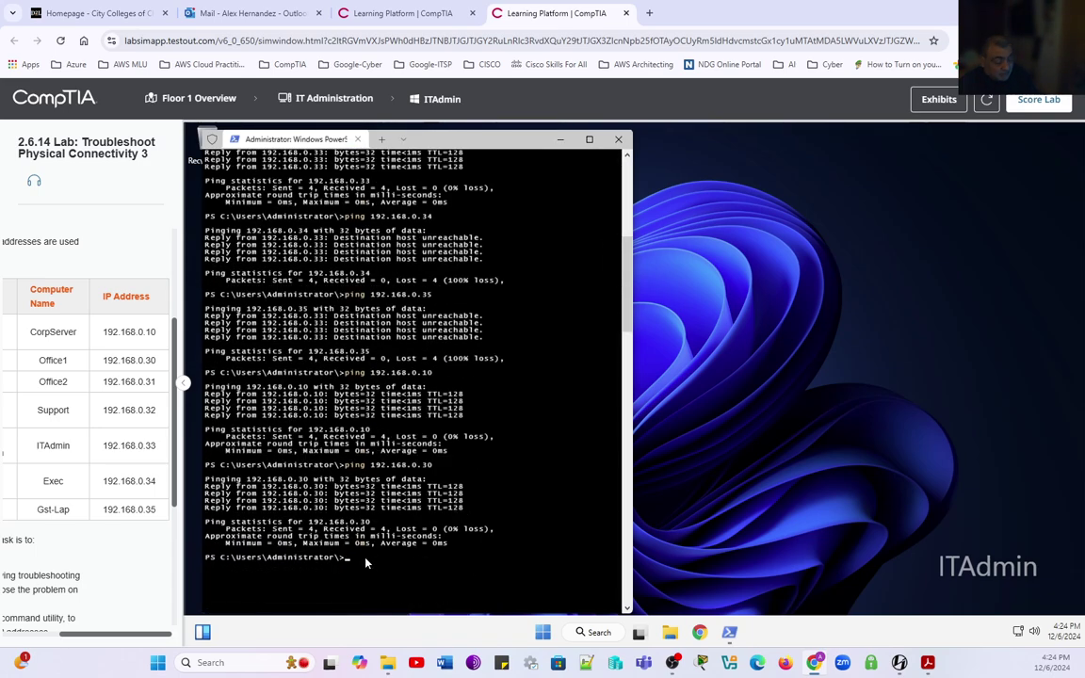
- Re-run the ping to 192.168.0.31 and select its successful replies and statistics
key(Up)
key(Up)
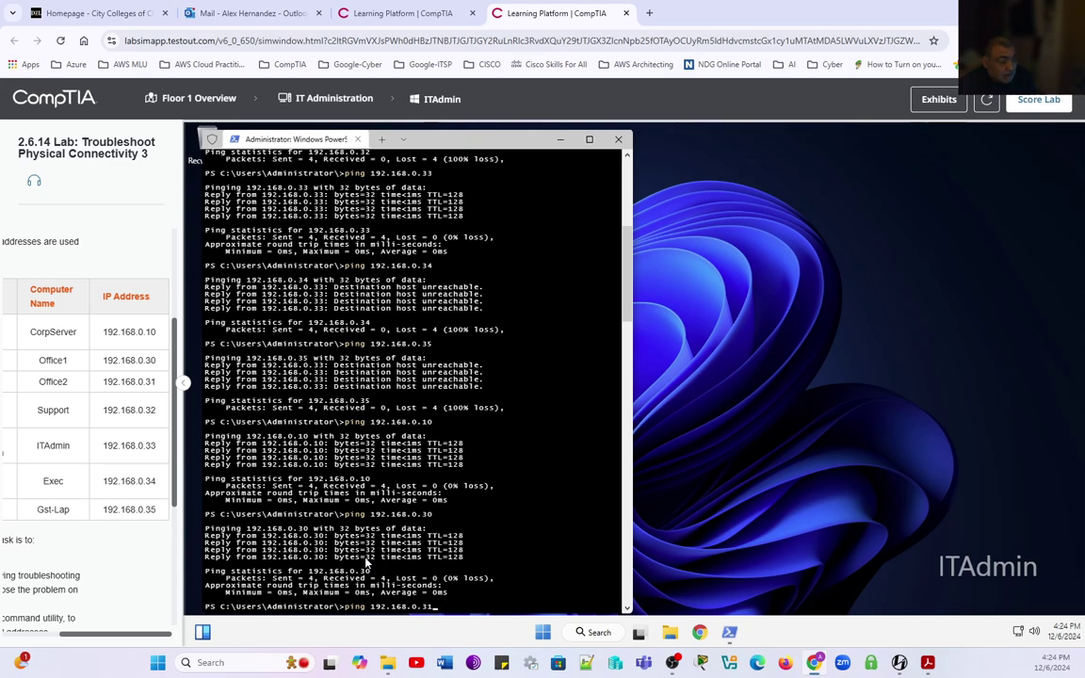
key(Up)
key(Return)
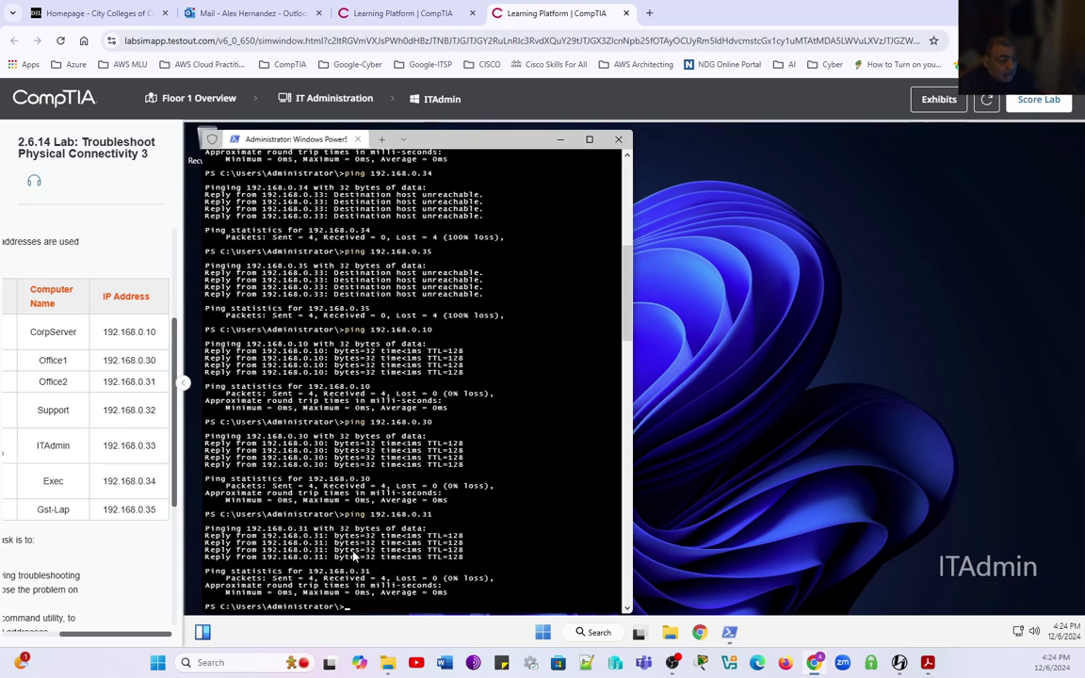
drag(370, 570, 204, 514)
drag(481, 577, 495, 582)
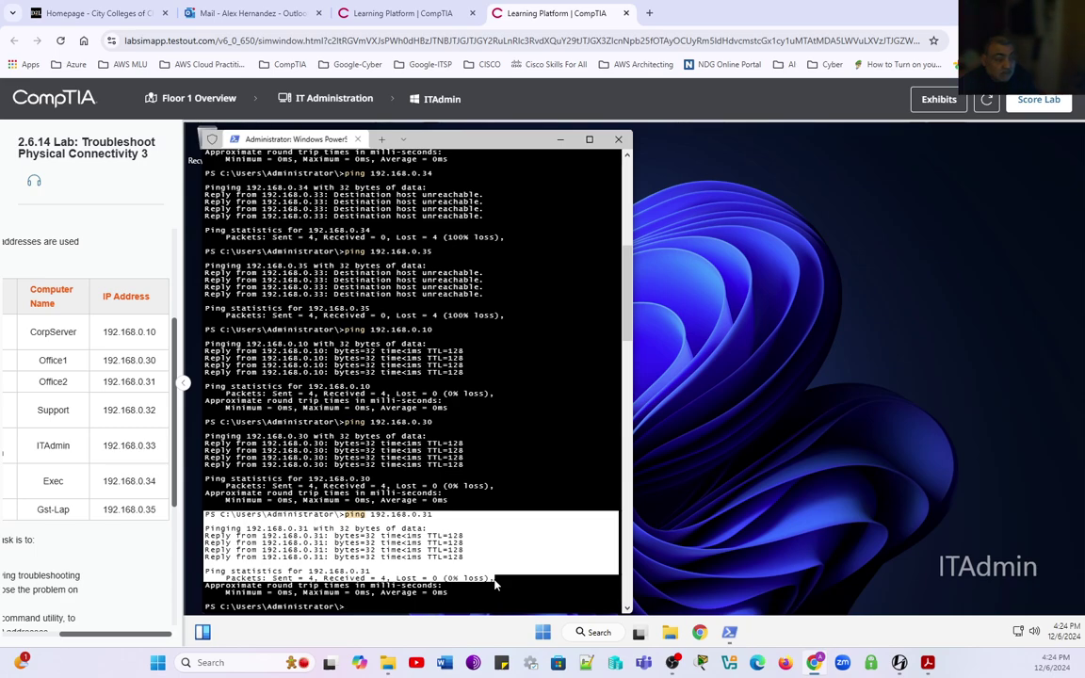
- Ping 192.168.0.32 and copy its successful reply results
key(Up)
key(Up)
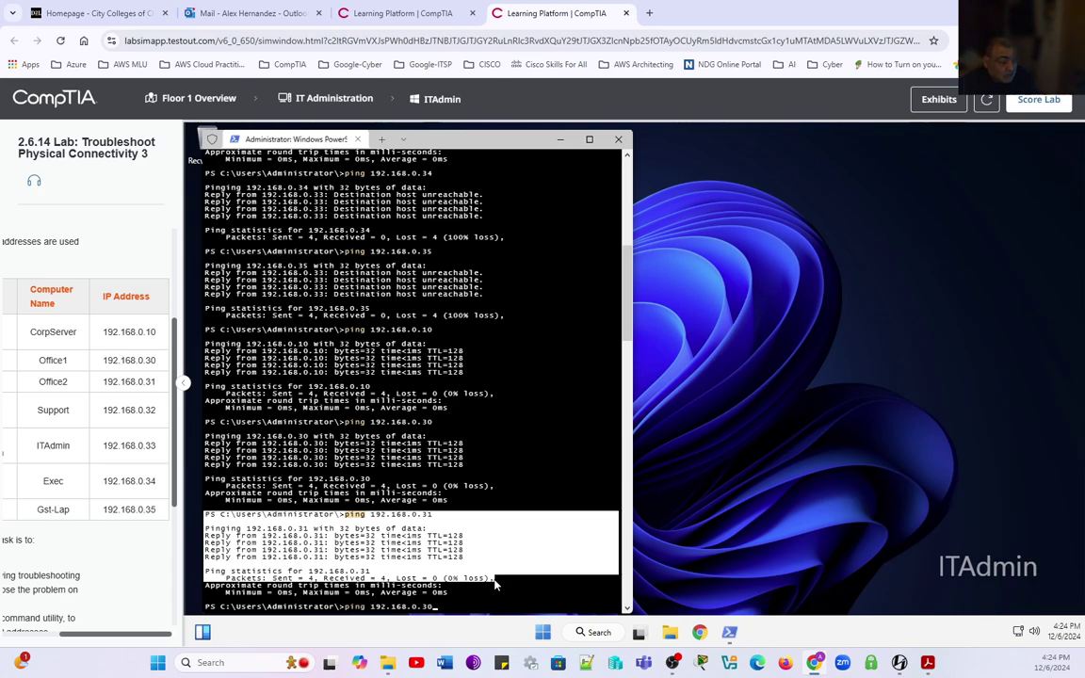
key(Up)
key(Up)
key(Return)
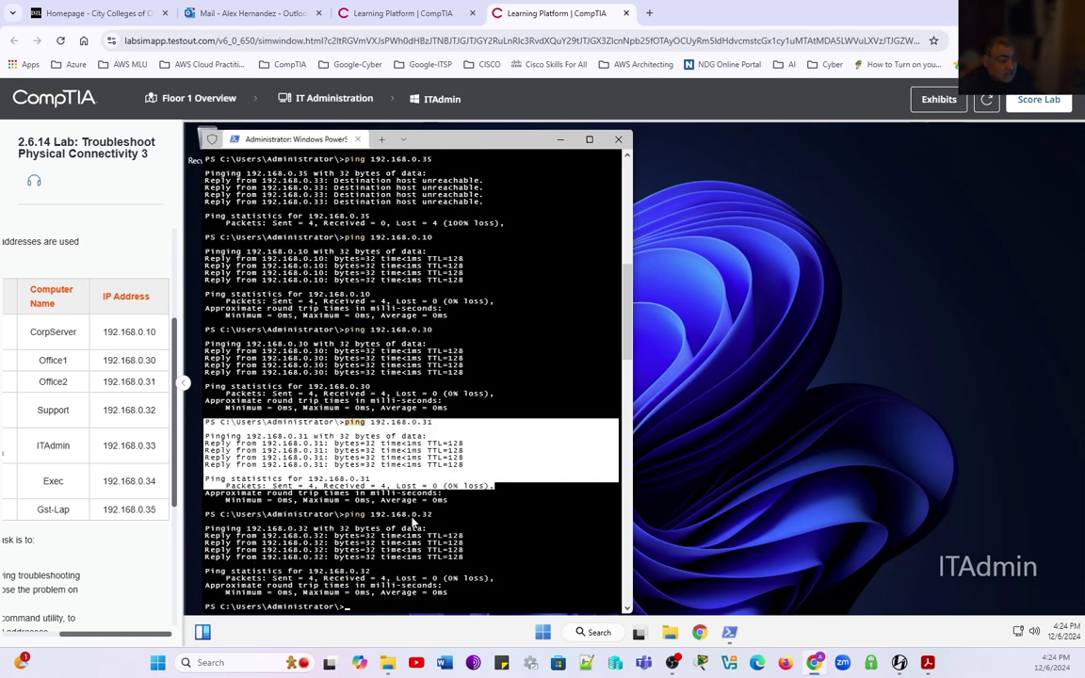
click(212, 527)
drag(204, 521, 494, 588)
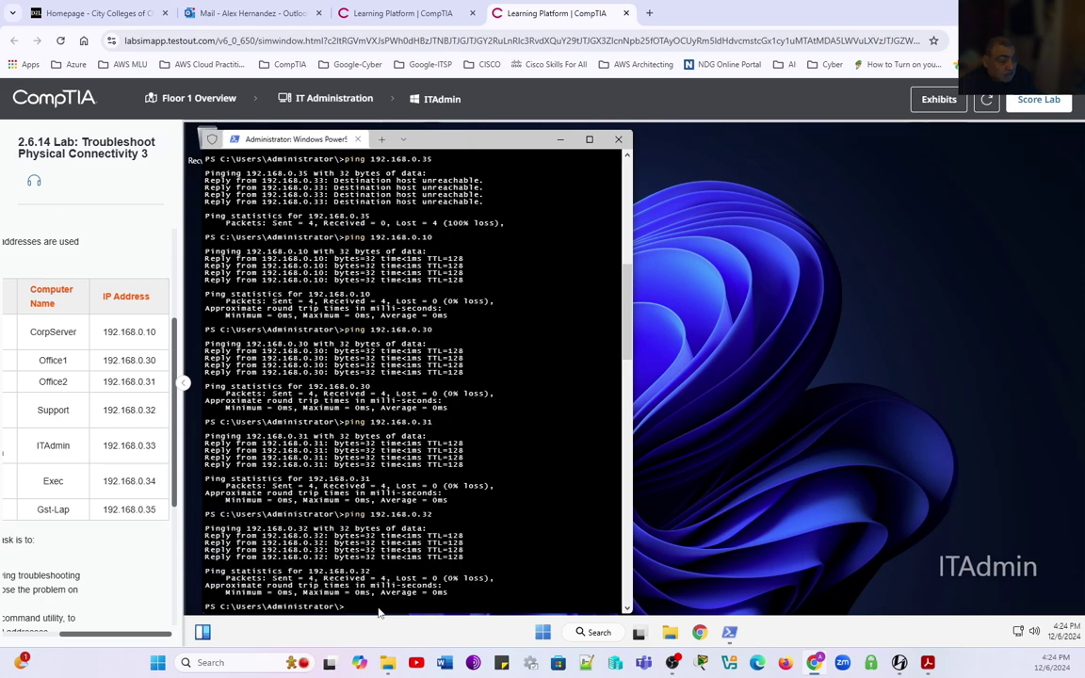
key(ctrl+c)
- Ping 192.168.0.34 by editing the recalled address, then copy its successful results
key(Up)
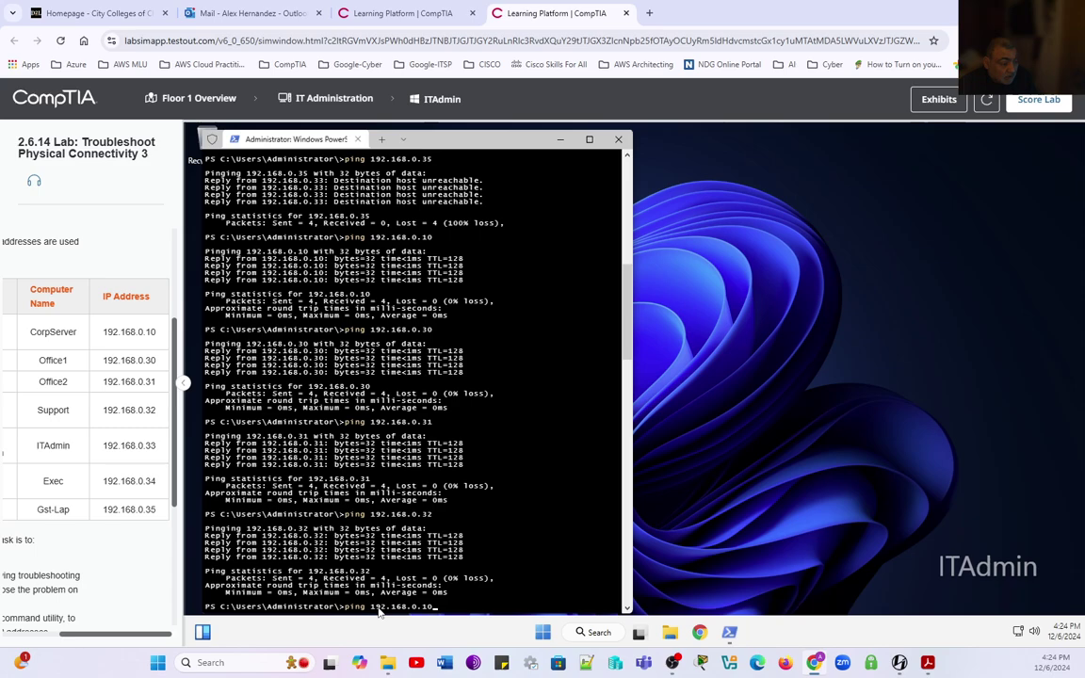
key(BackSpace)
text(4)
key(Return)
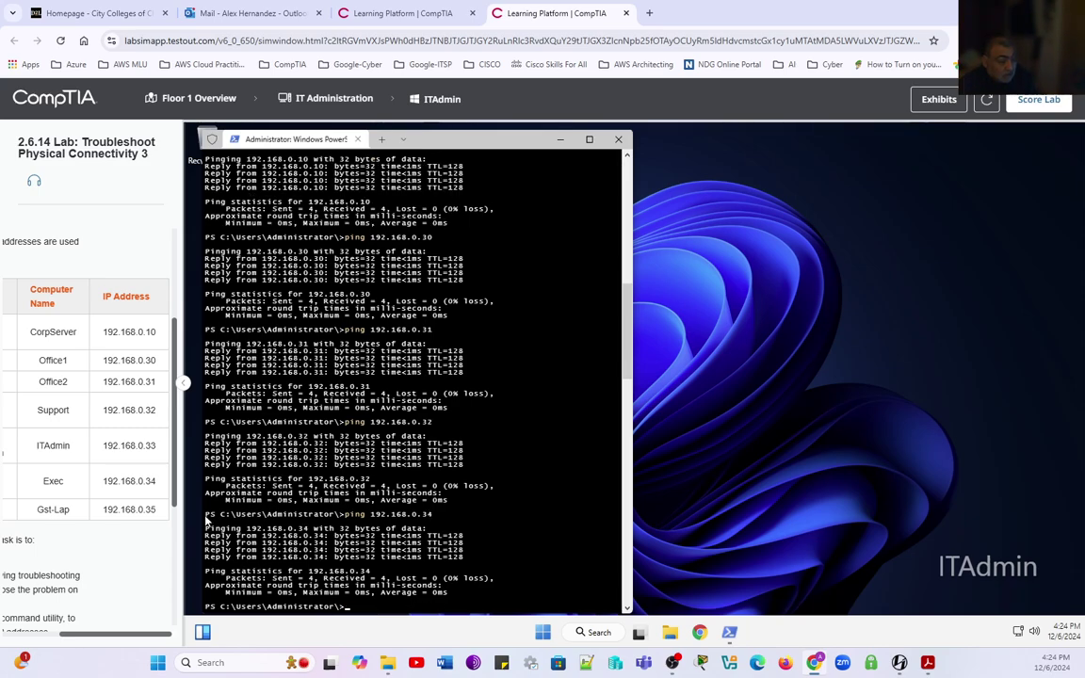
drag(205, 515, 491, 588)
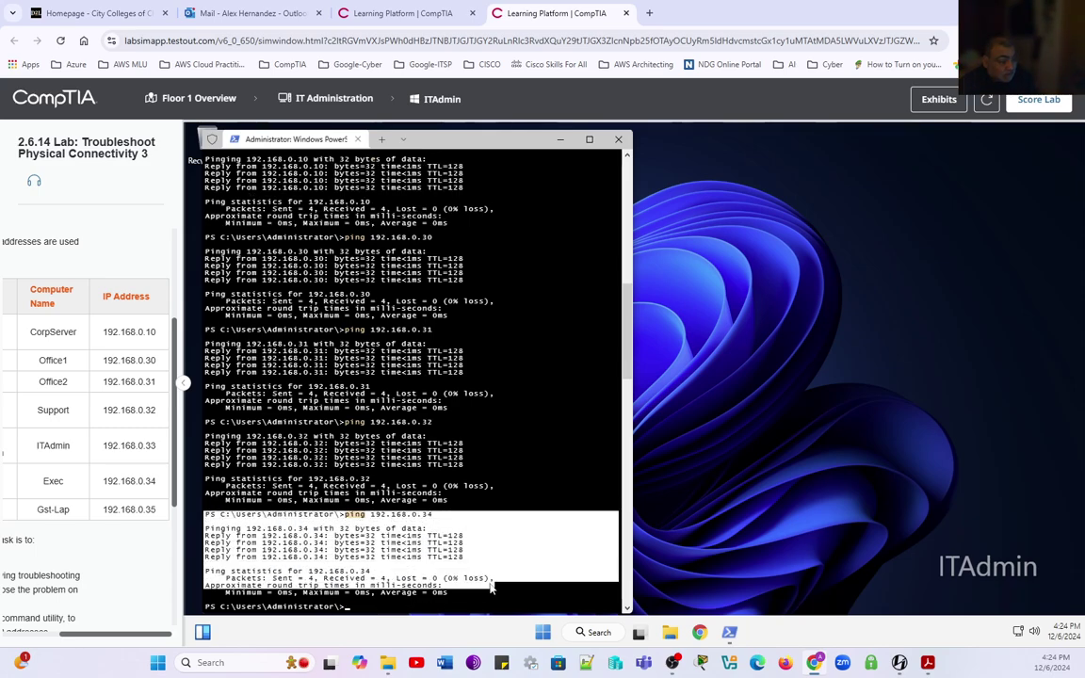
right_click(356, 613)
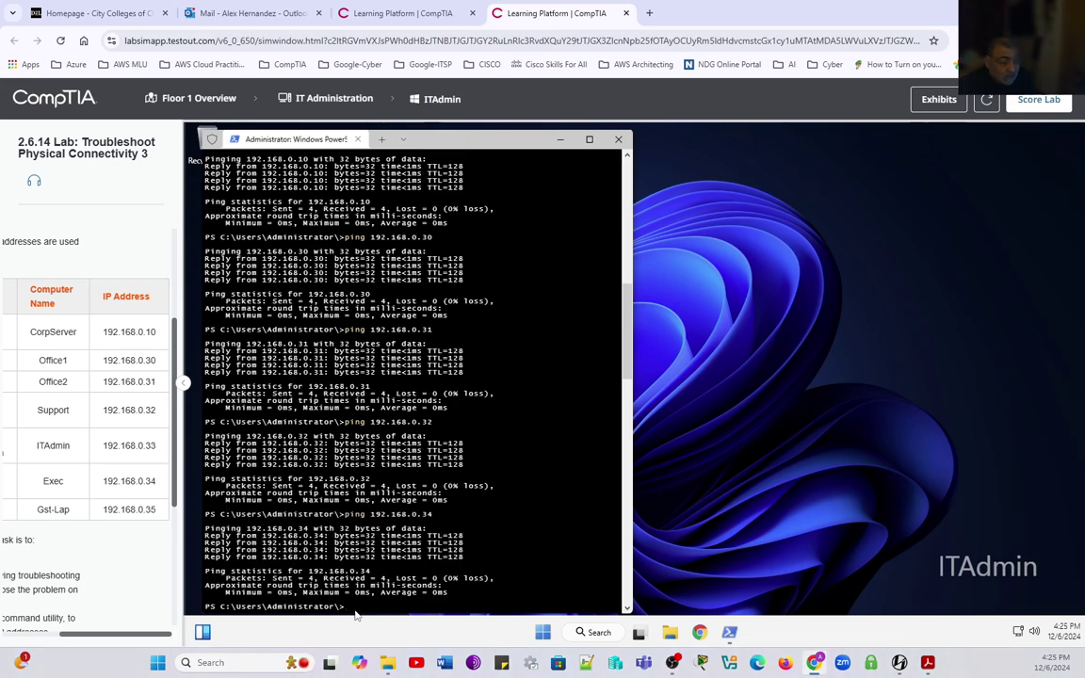
- Ping 192.168.0.35 by editing the recalled address and select its successful replies
key(Up)
key(BackSpace)
text(192.168.0.35)
key(Return)
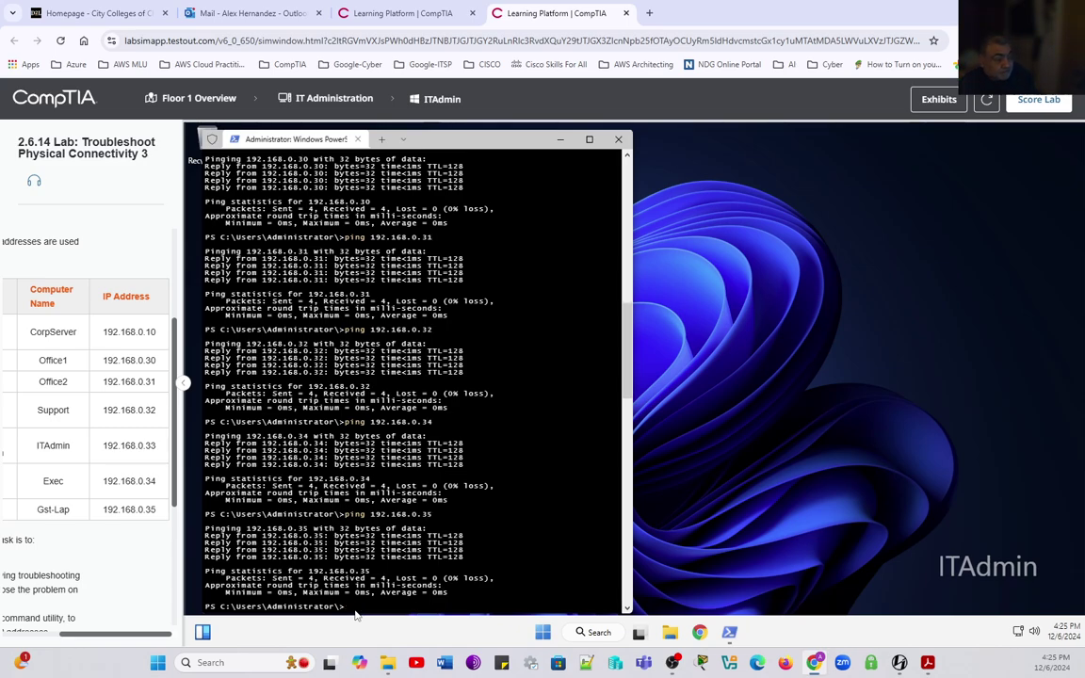
drag(210, 517, 508, 595)
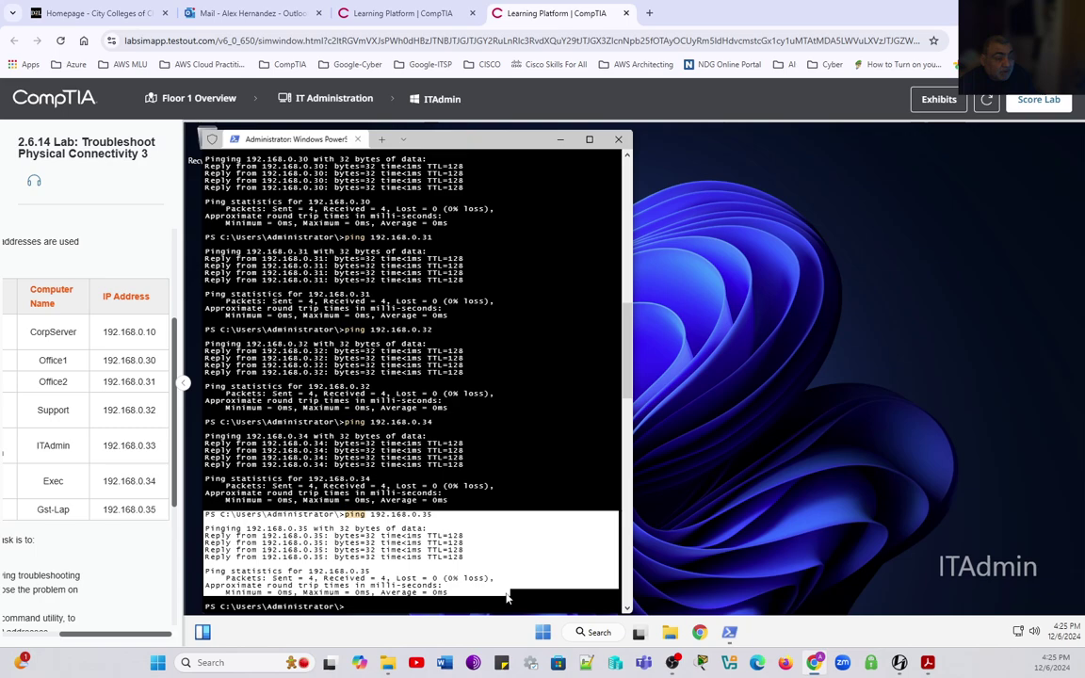
drag(143, 636, 85, 641)
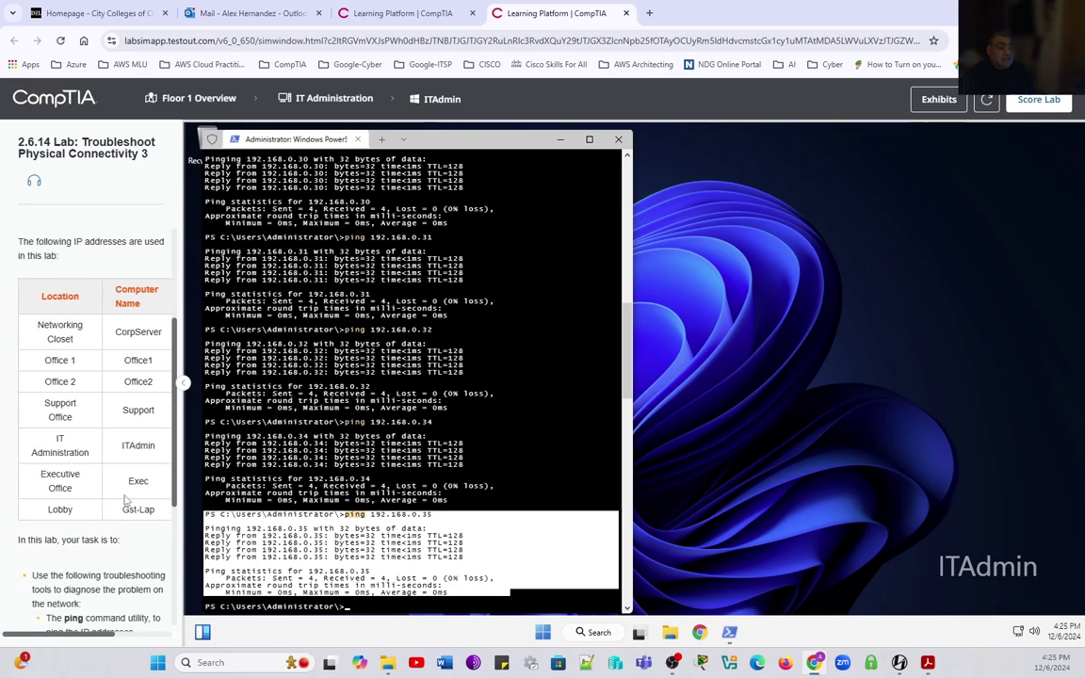
- Copy the 'Fix the problem' task about known good spares, then select an affected office name
scroll(125, 500, down, 2)
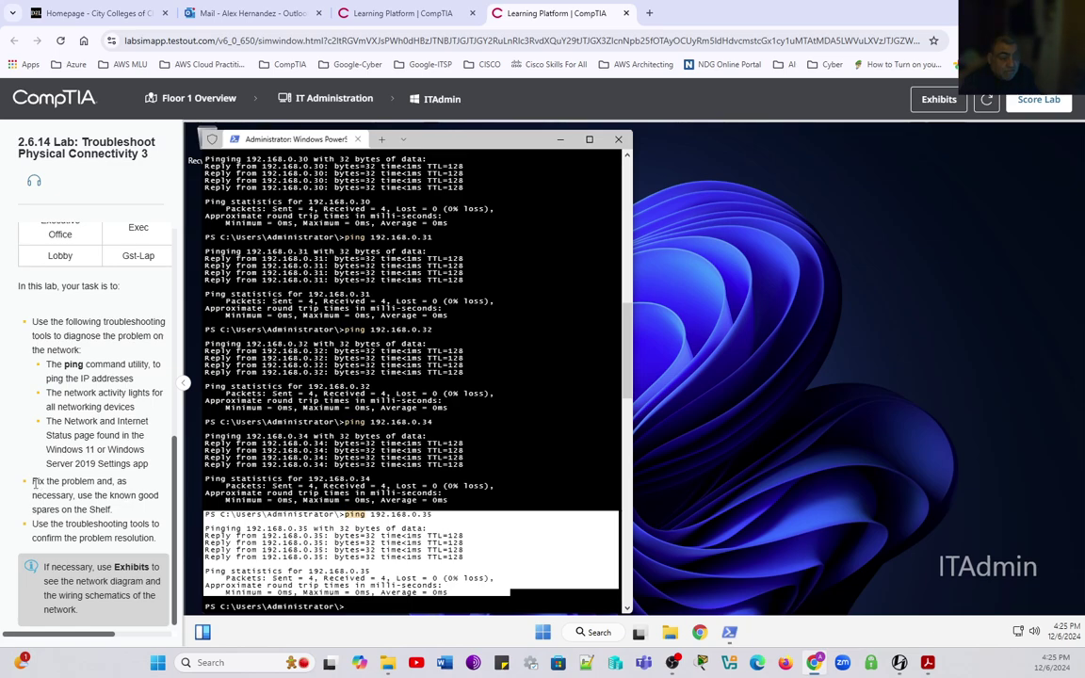
drag(32, 481, 137, 511)
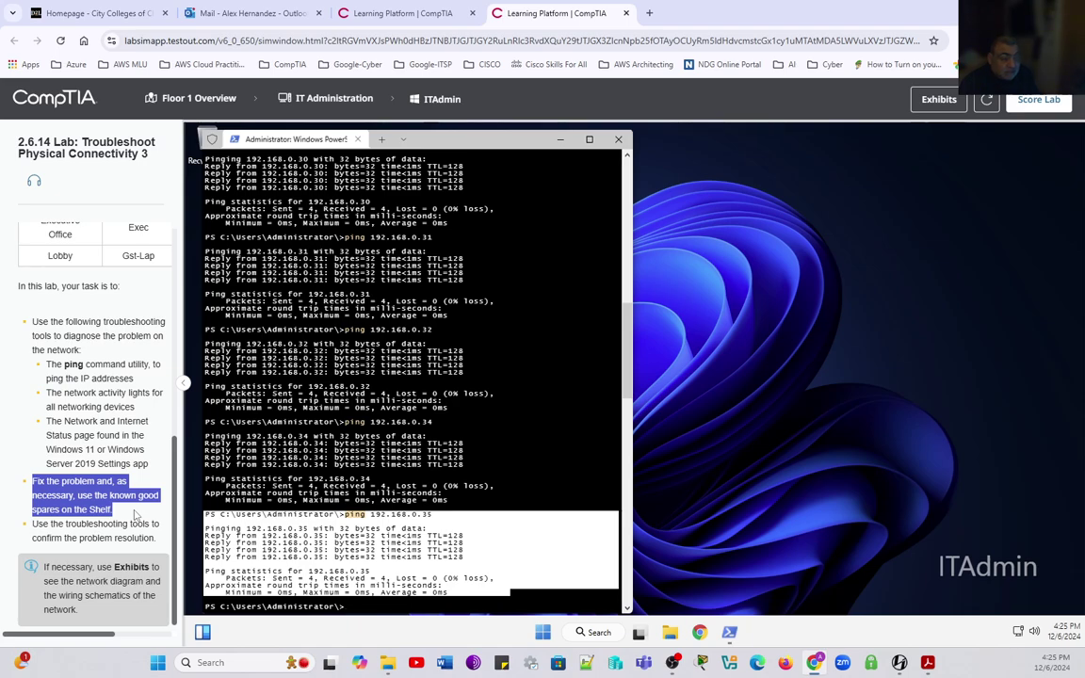
key(ctrl+c)
scroll(135, 514, up, 5)
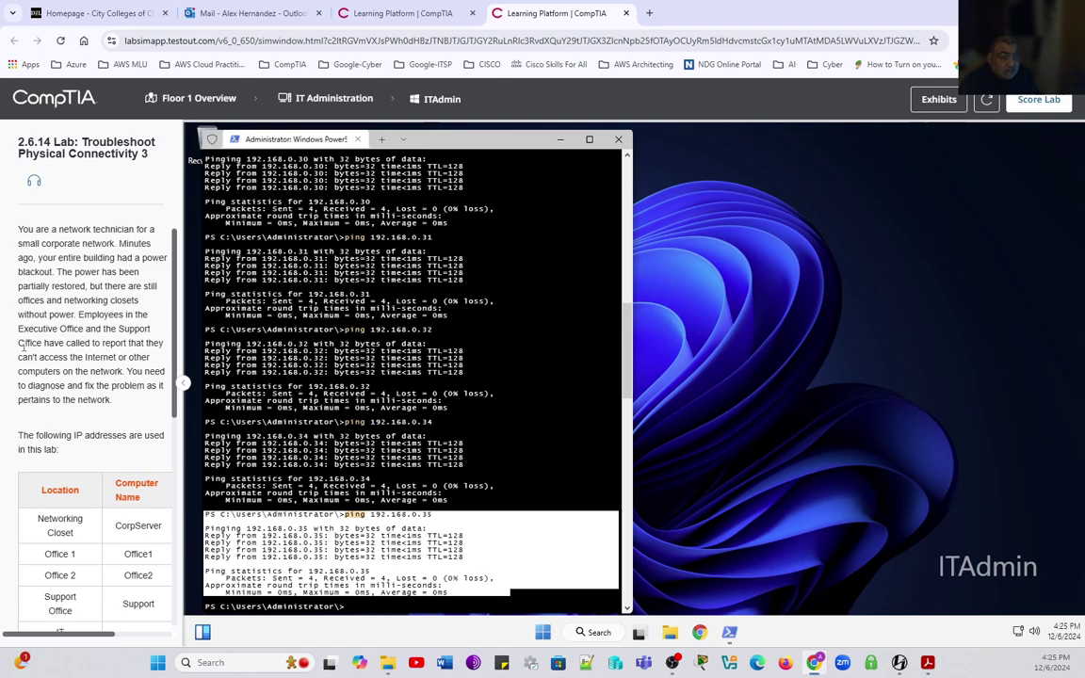
drag(18, 329, 150, 329)
- Copy the word Support from the scenario and go back to the Floor 1 overview
key(ctrl+c)
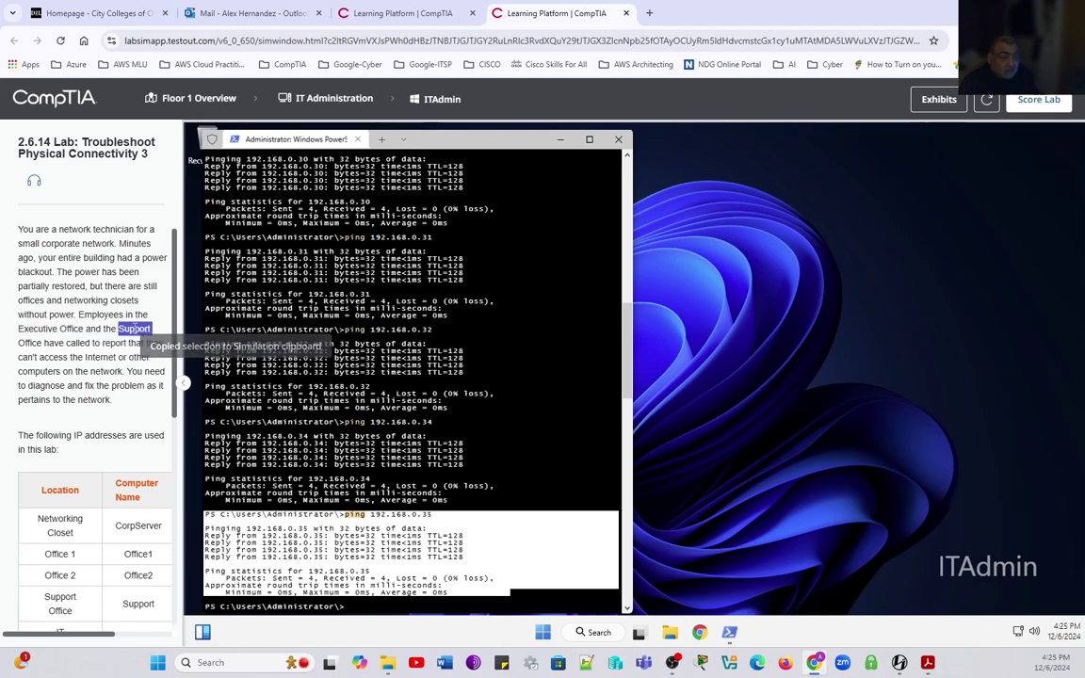
key(ctrl+c)
click(198, 97)
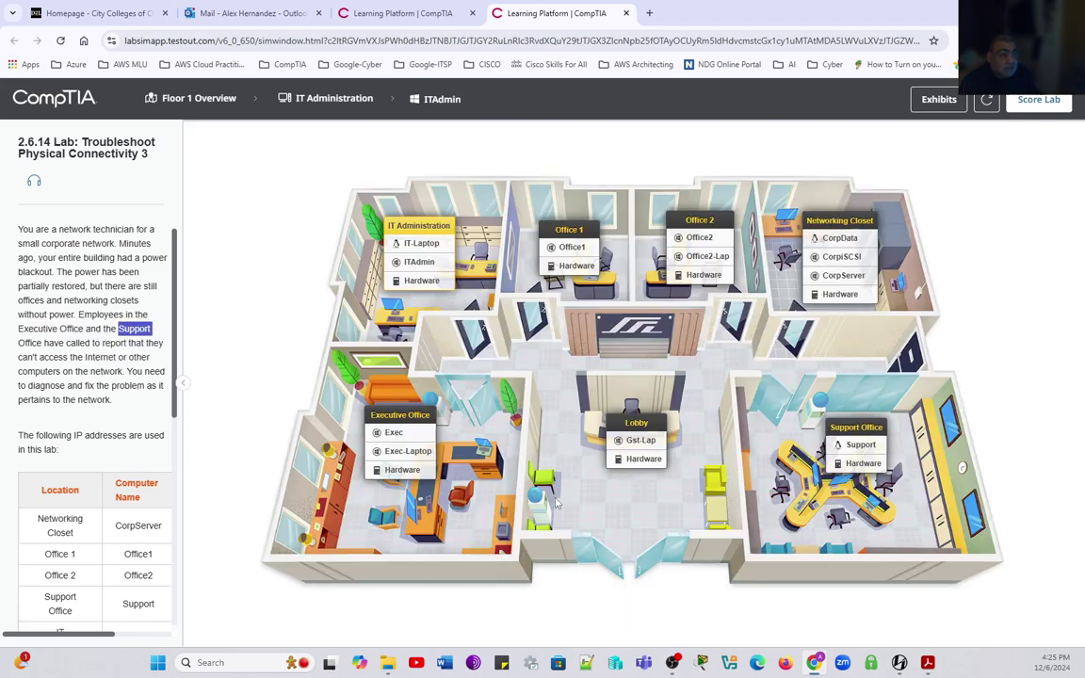
- On the Exec computer, open quick settings and try toggling Bluetooth
click(393, 434)
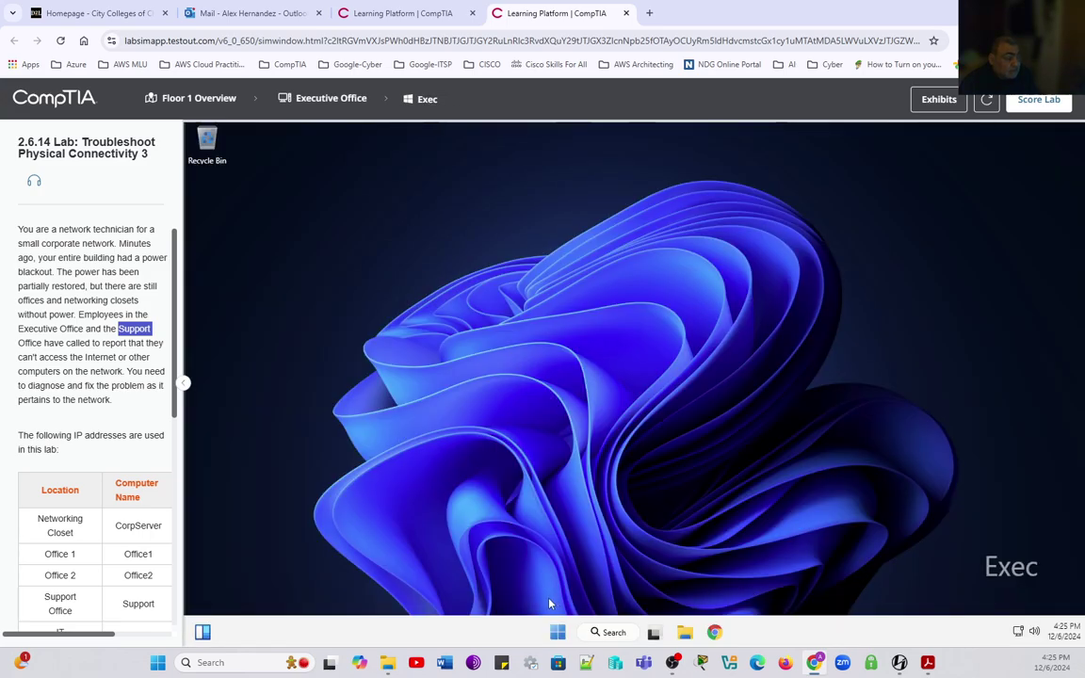
click(1018, 635)
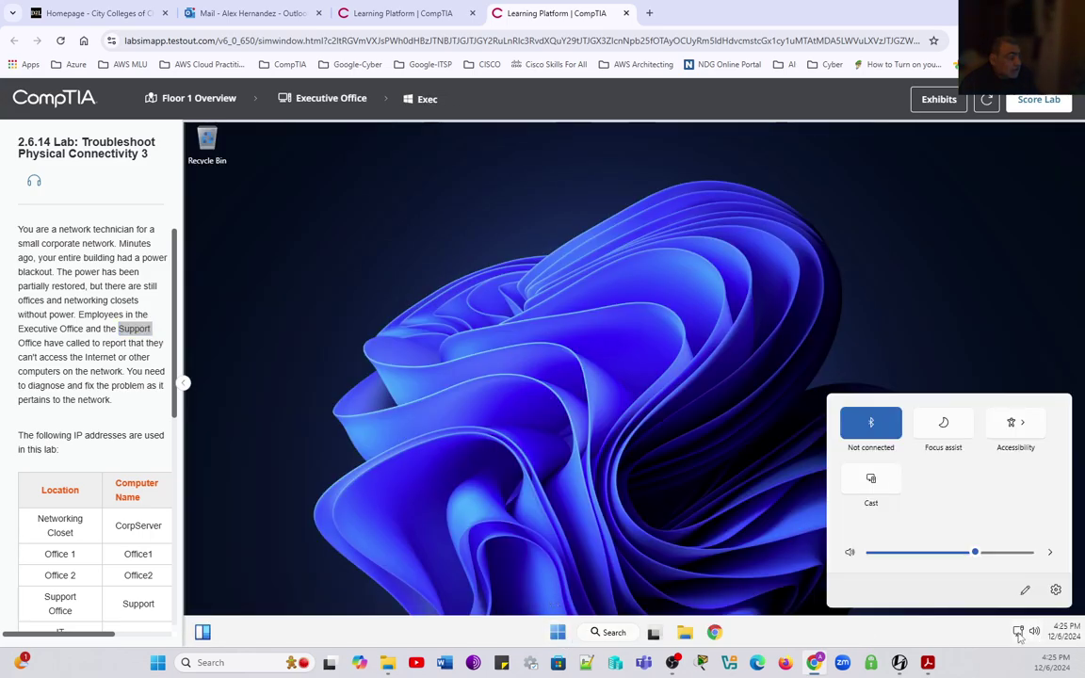
click(877, 427)
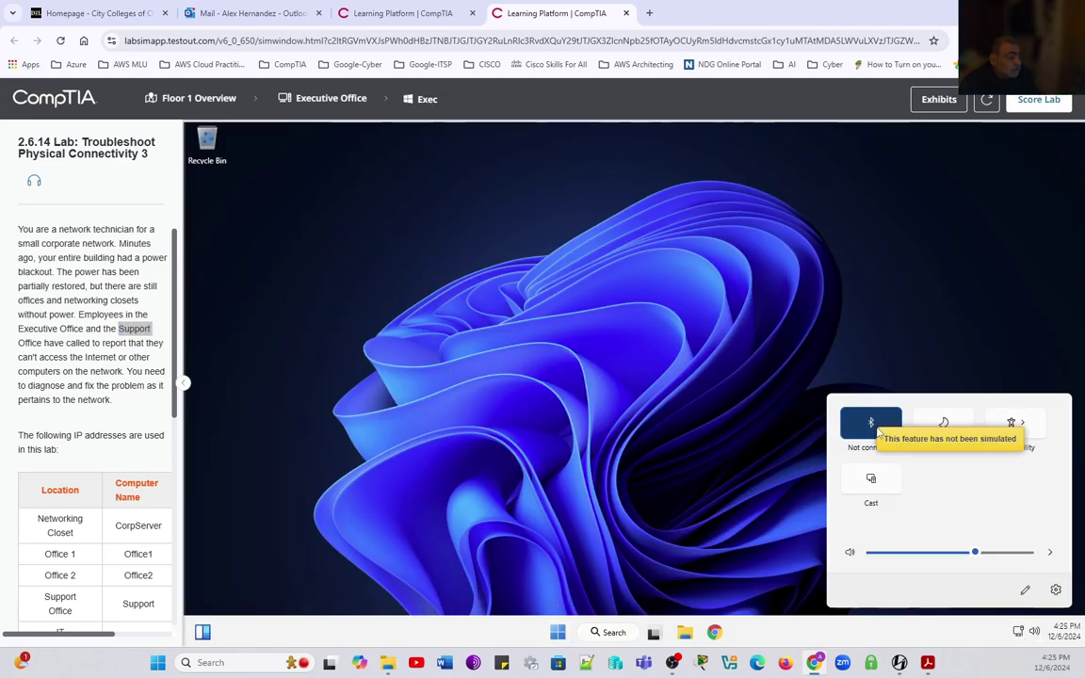
click(1019, 634)
- Check Exec's Ethernet shows Connected with IPv4 192.168.0.34, then return to Floor 1 Overview
click(1019, 635)
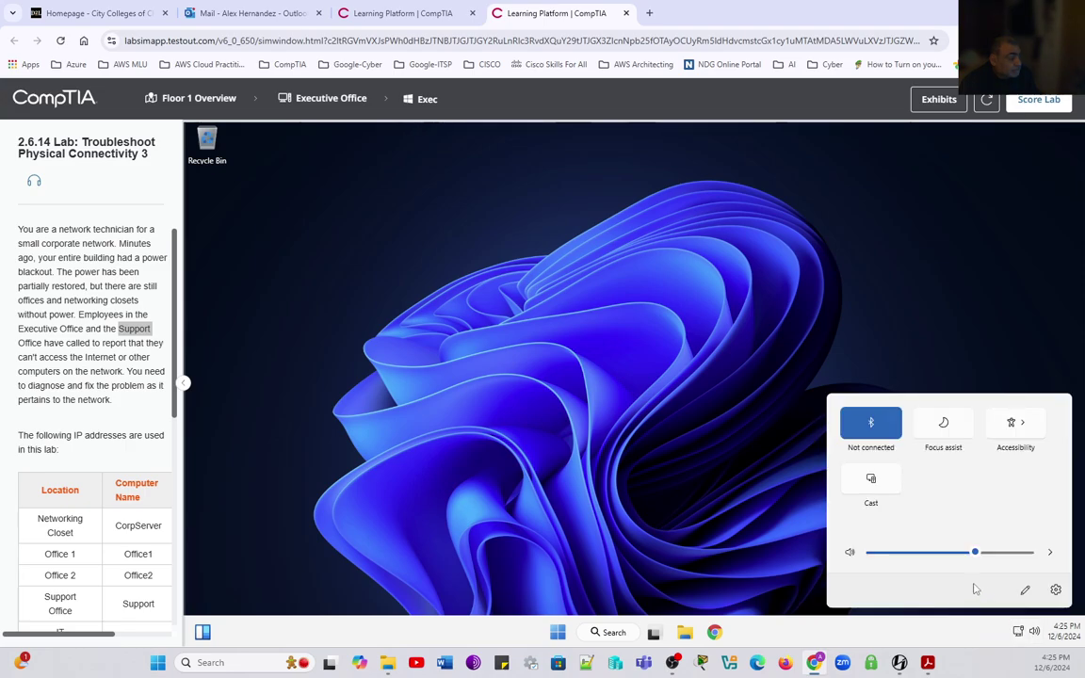
right_click(1019, 634)
click(988, 596)
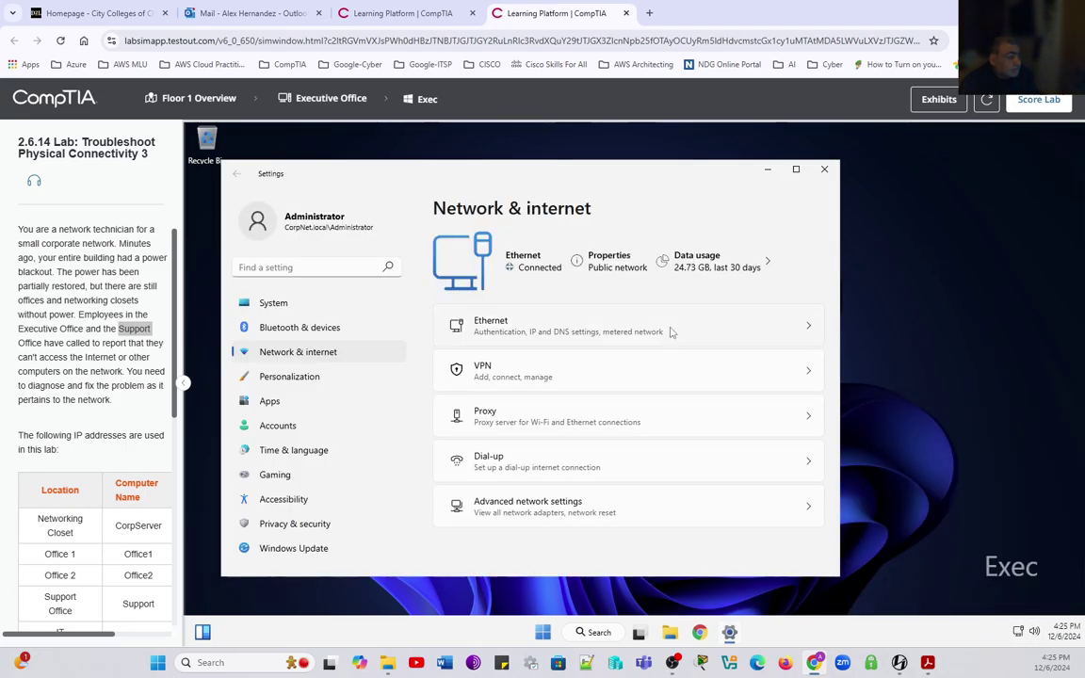
click(504, 330)
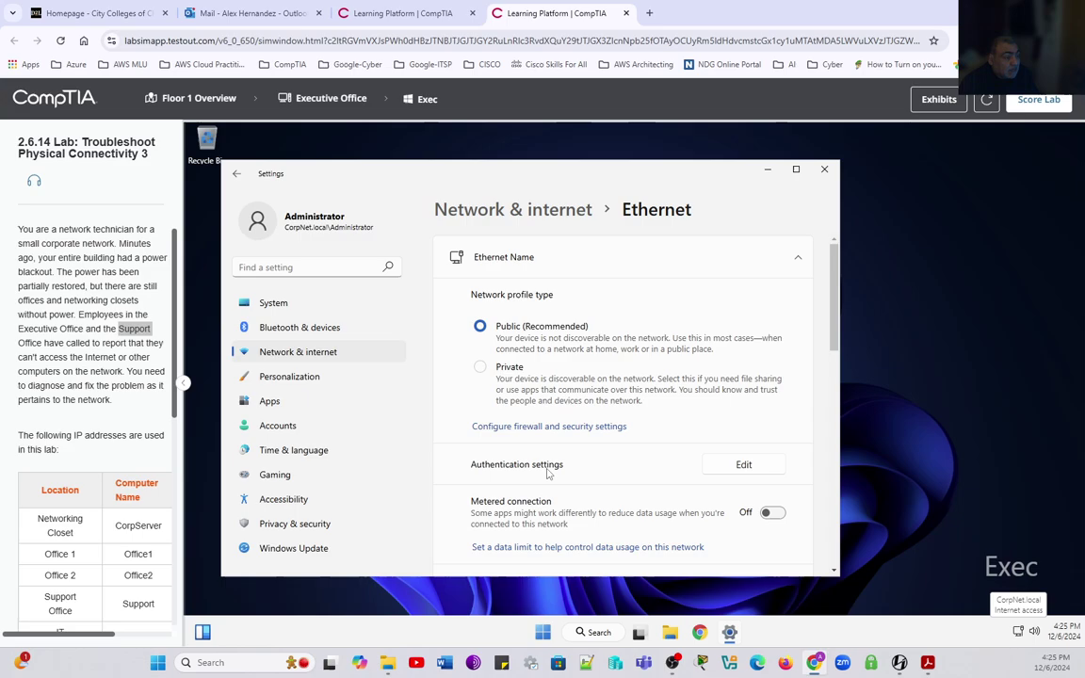
scroll(556, 480, down, 3)
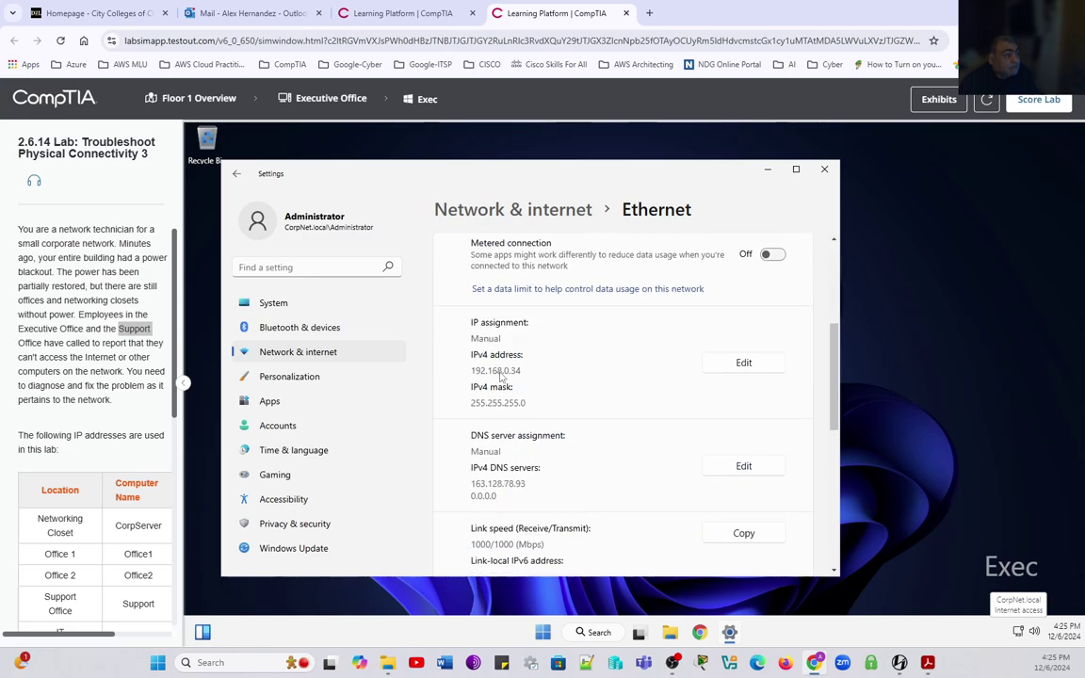
click(824, 168)
click(174, 97)
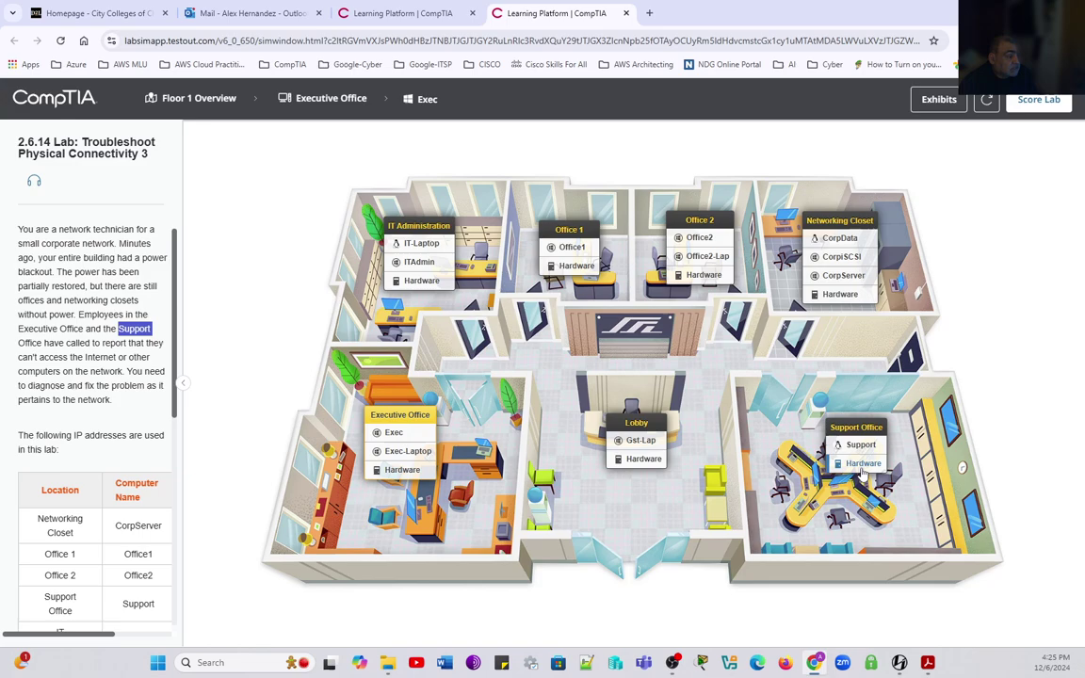
- On the Support computer, run ifconfig in a terminal and highlight enp2s0's inet address 192.168.0.32
click(860, 445)
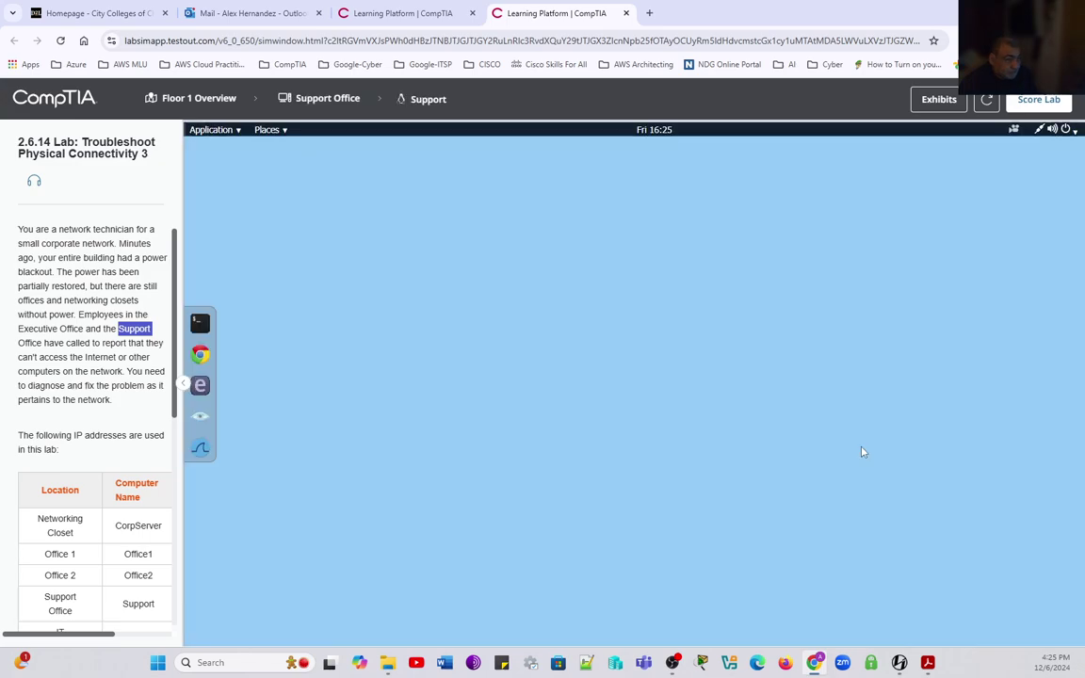
click(200, 323)
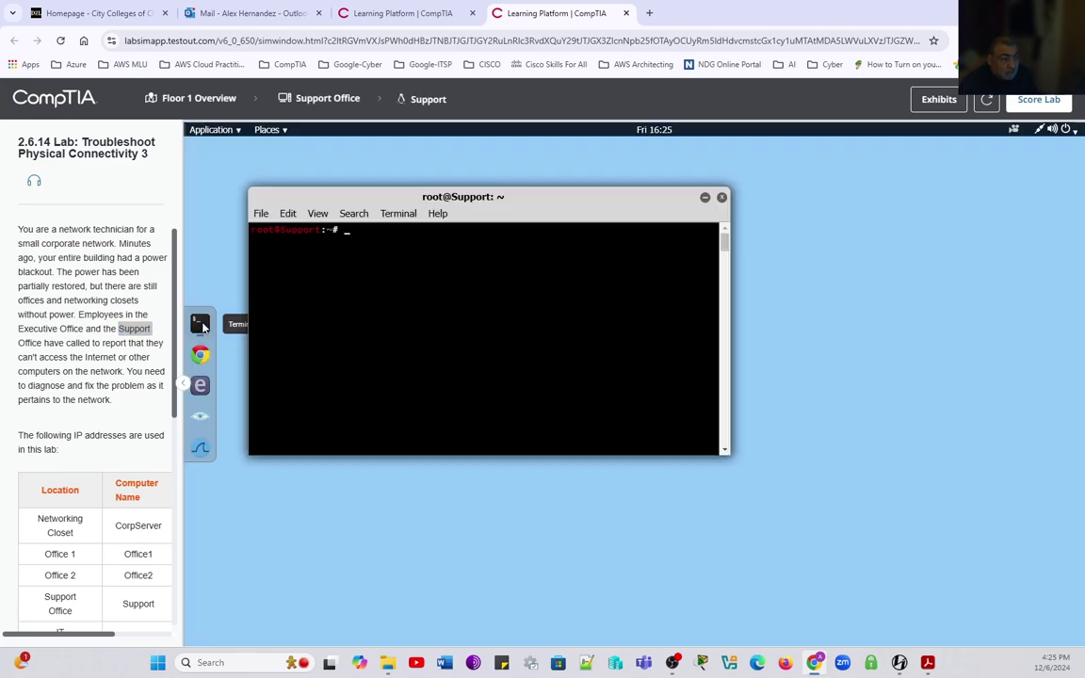
click(1040, 131)
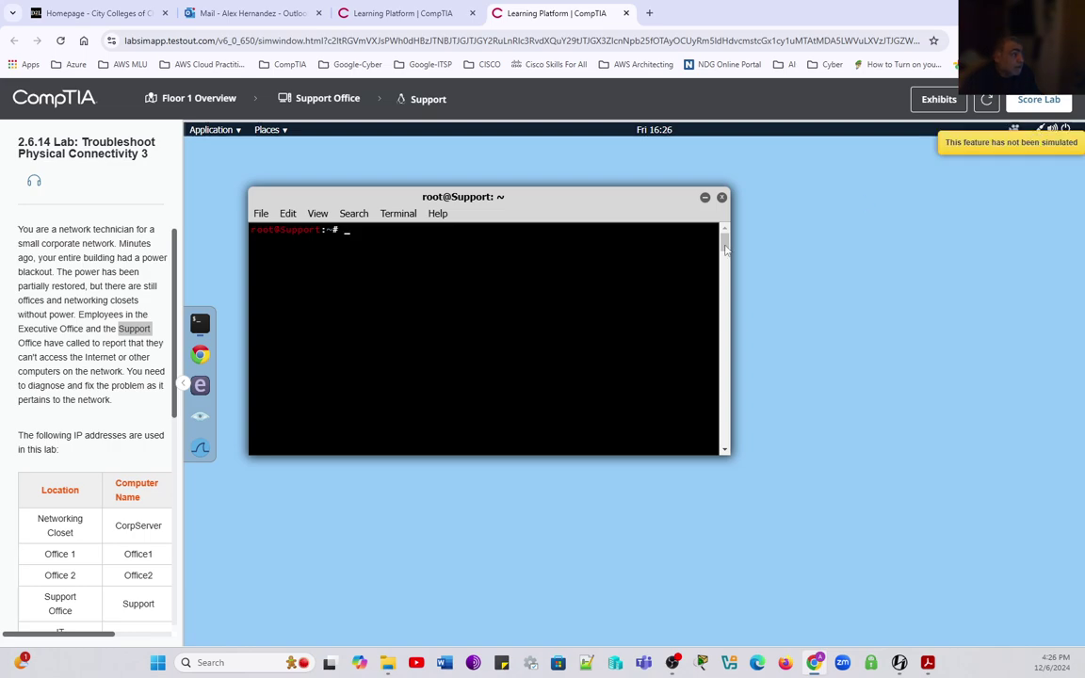
text(ifconfig)
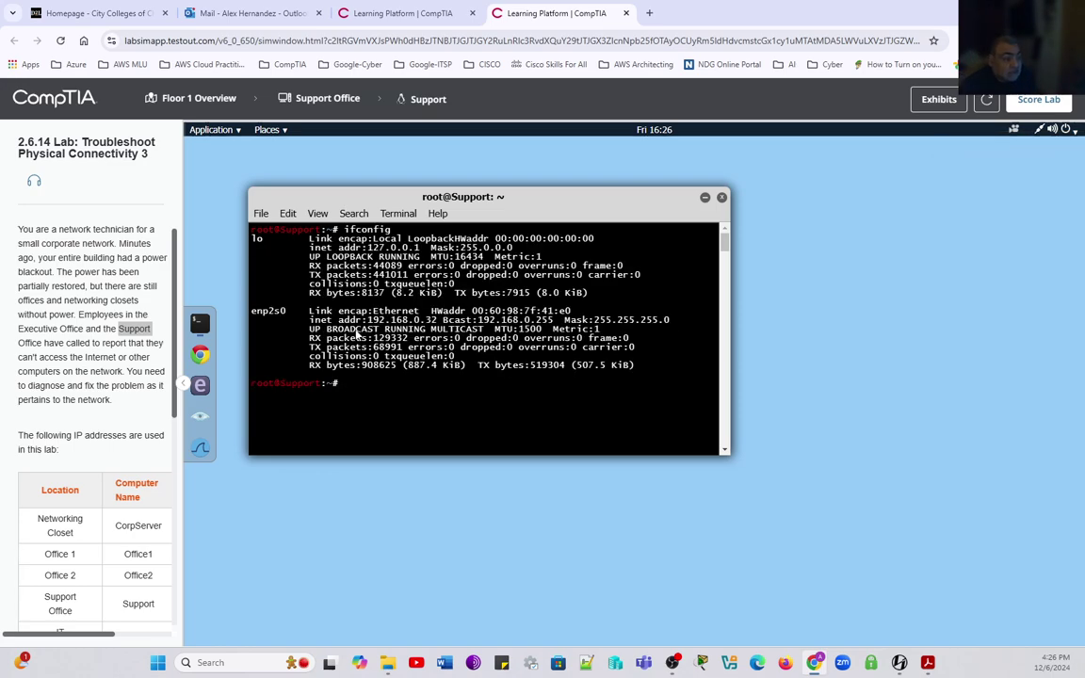
drag(308, 319, 443, 321)
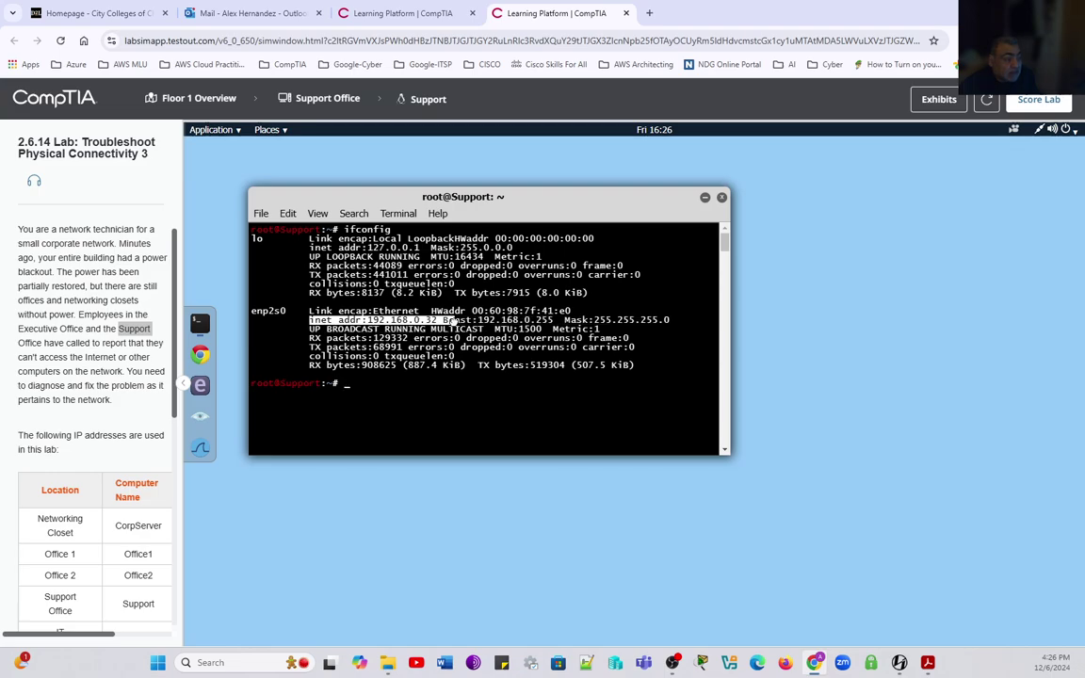
drag(452, 320, 684, 368)
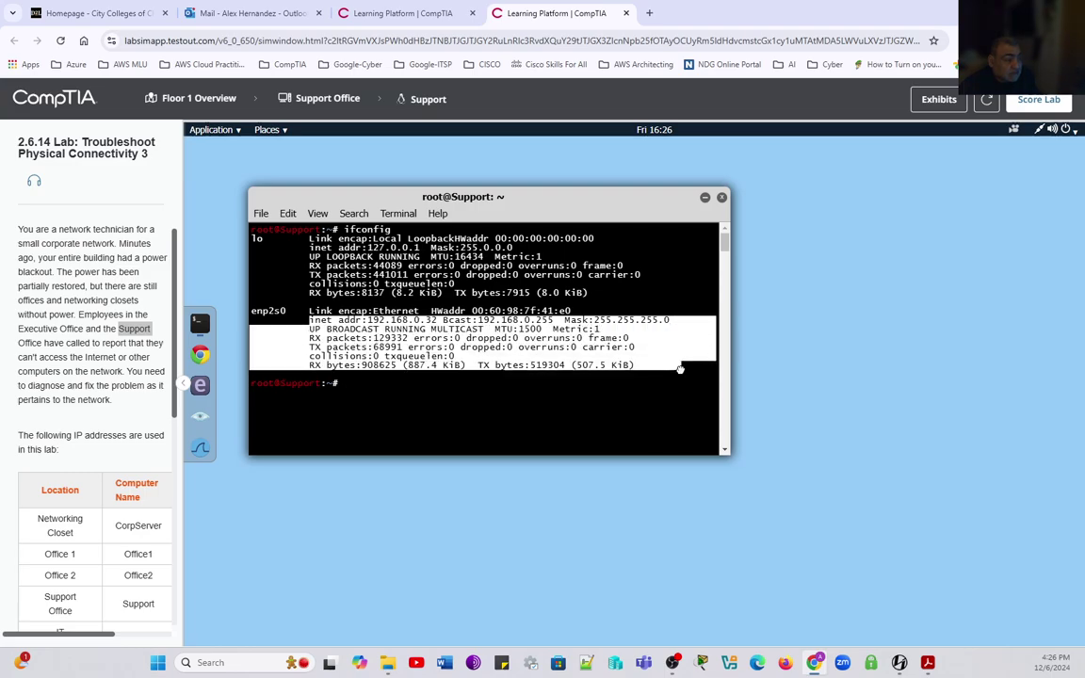
click(358, 383)
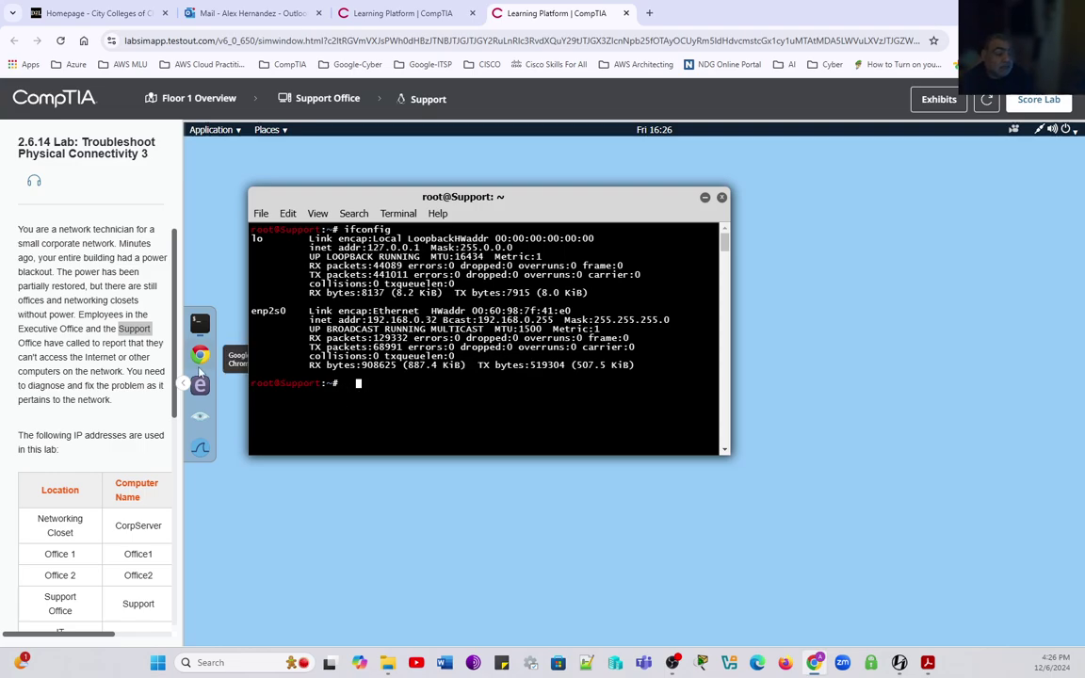
- From Support's terminal, ping 192.168.0.33 and highlight the ten replies with 0% loss
scroll(75, 471, down, 3)
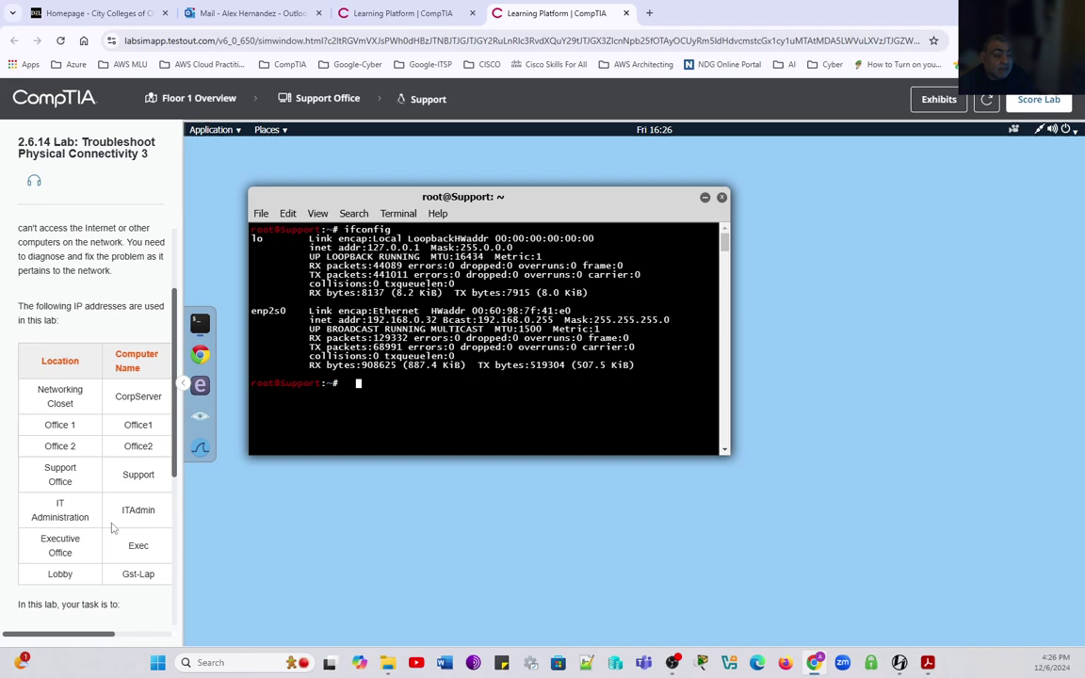
text(ping)
drag(112, 636, 172, 638)
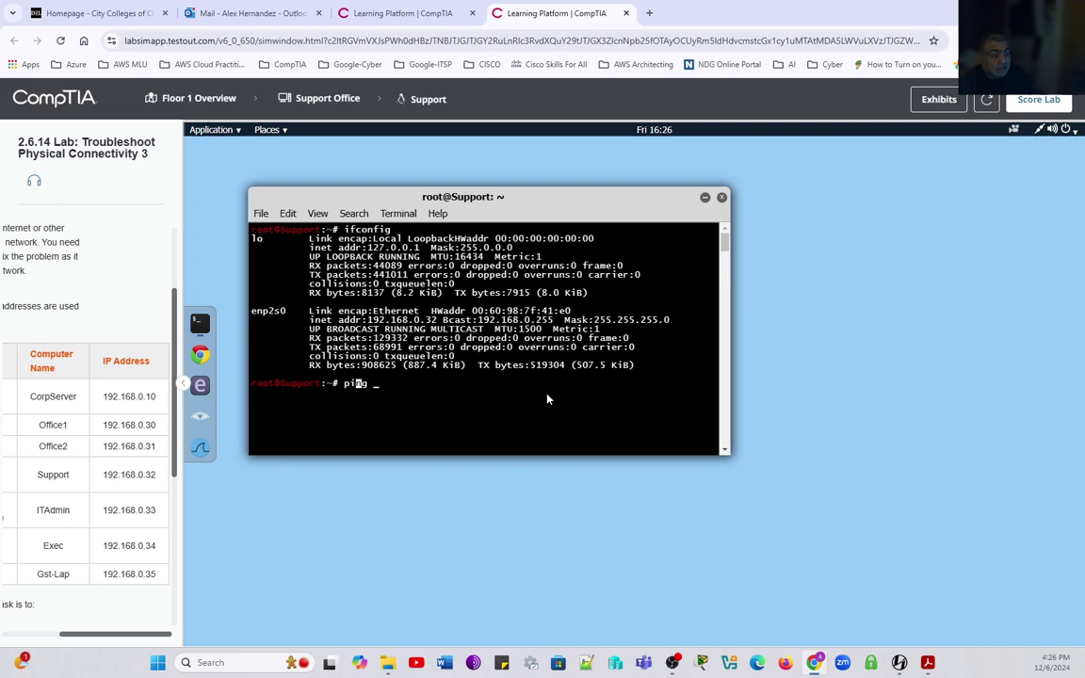
text(192.168.0.33)
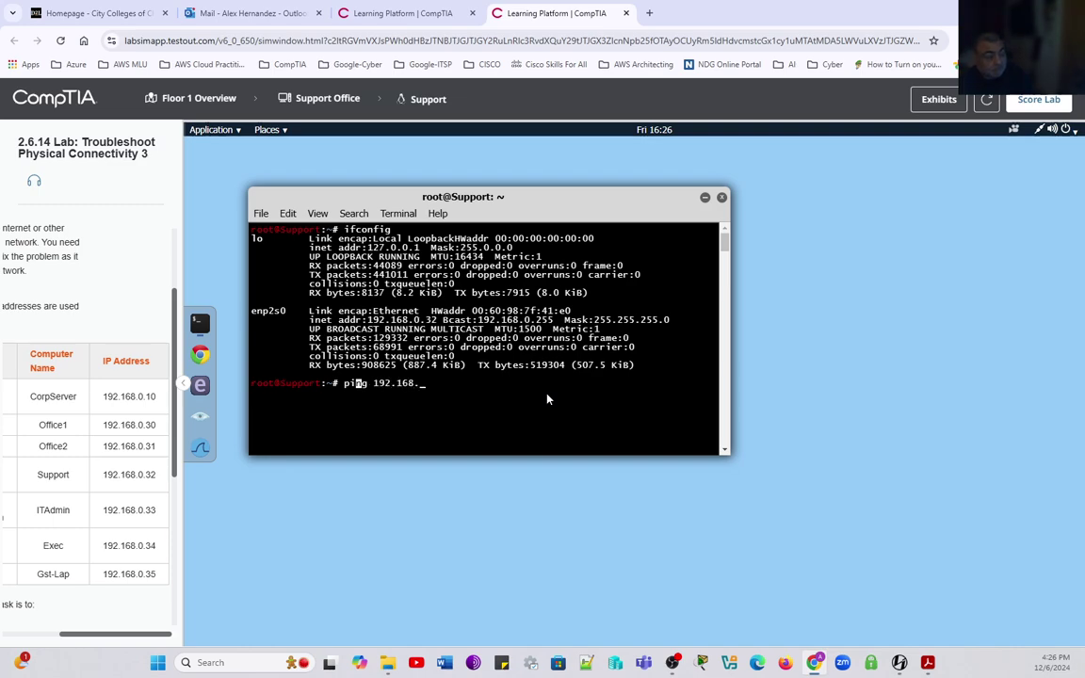
key(Return)
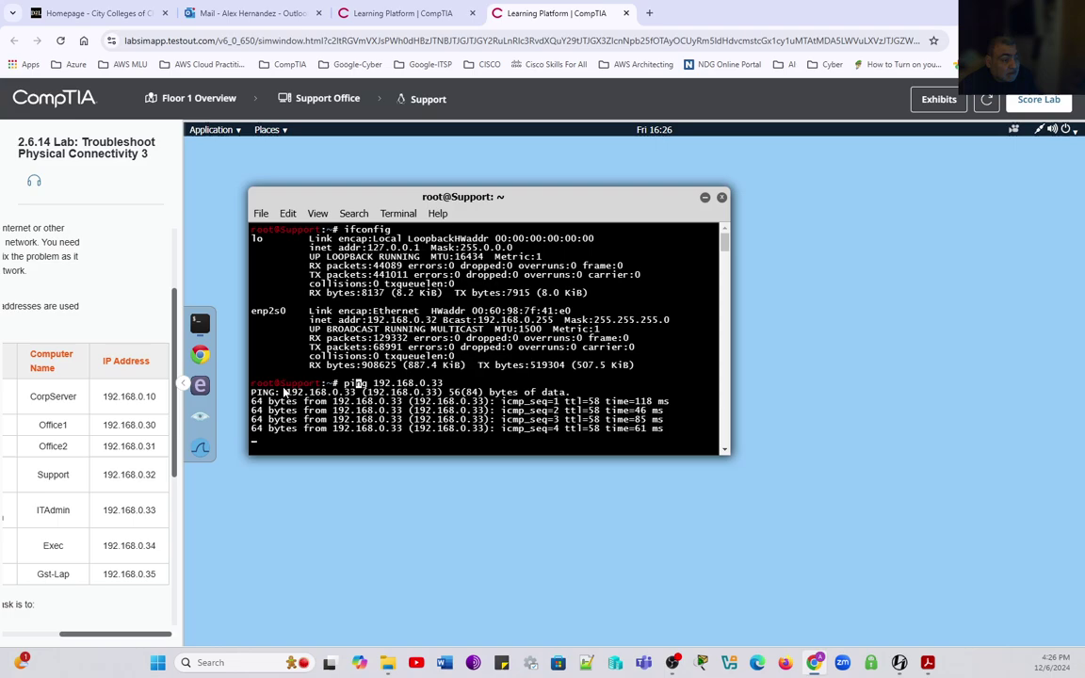
drag(344, 383, 530, 435)
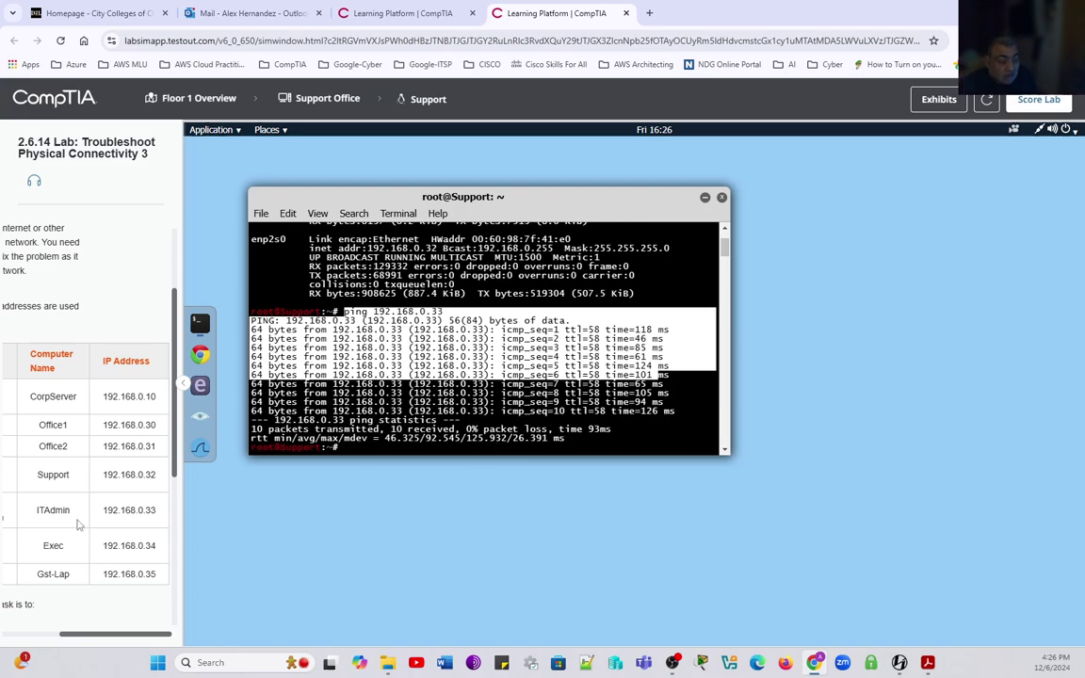
drag(93, 642, 34, 642)
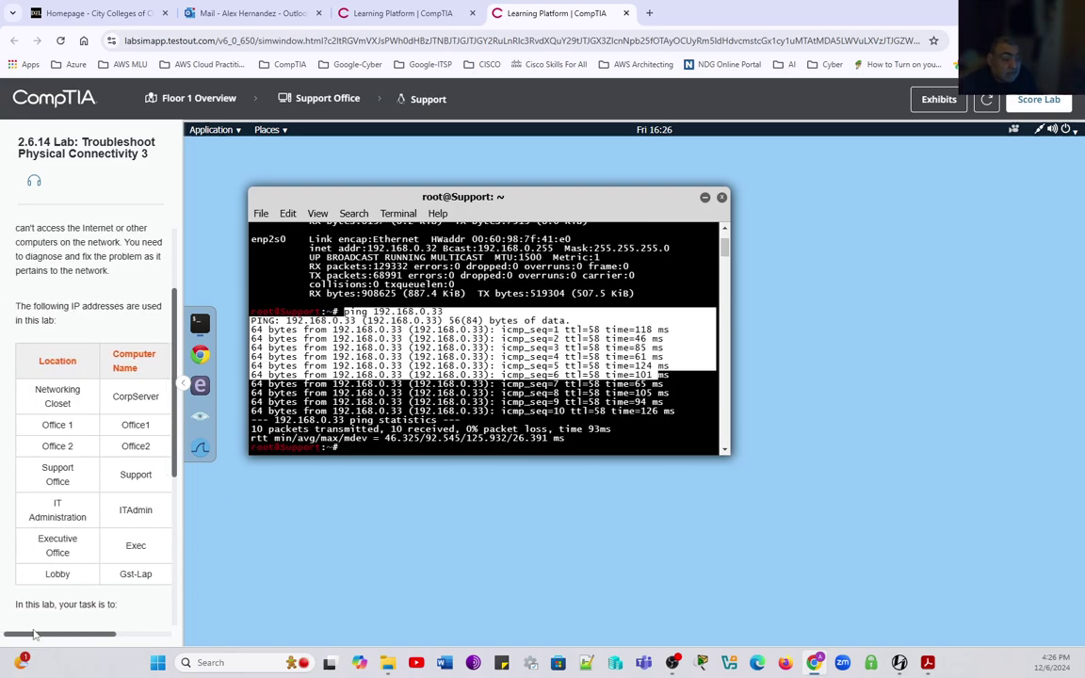
scroll(99, 563, down, 2)
scroll(99, 563, down, 3)
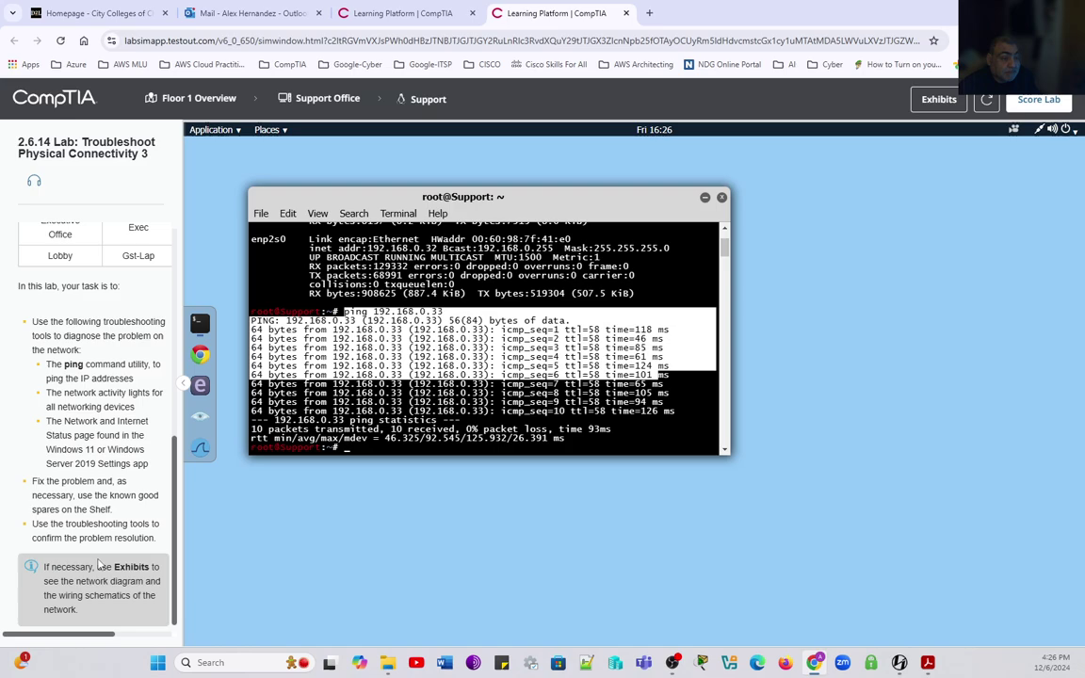
drag(45, 370, 137, 378)
drag(44, 399, 149, 463)
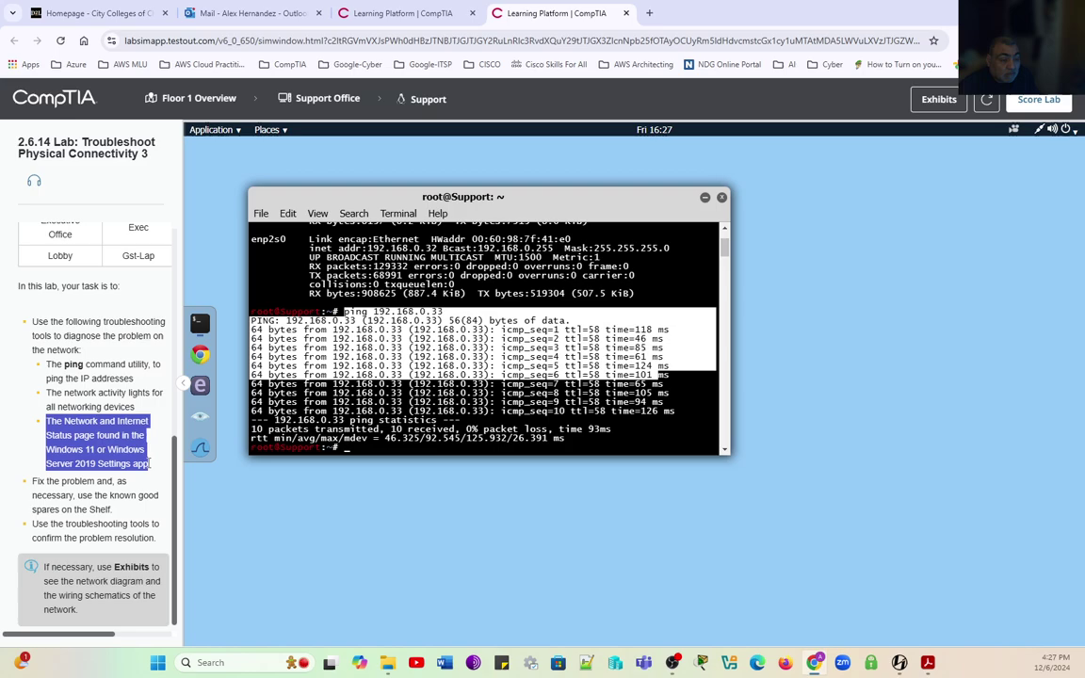
drag(155, 474, 151, 471)
drag(35, 491, 144, 520)
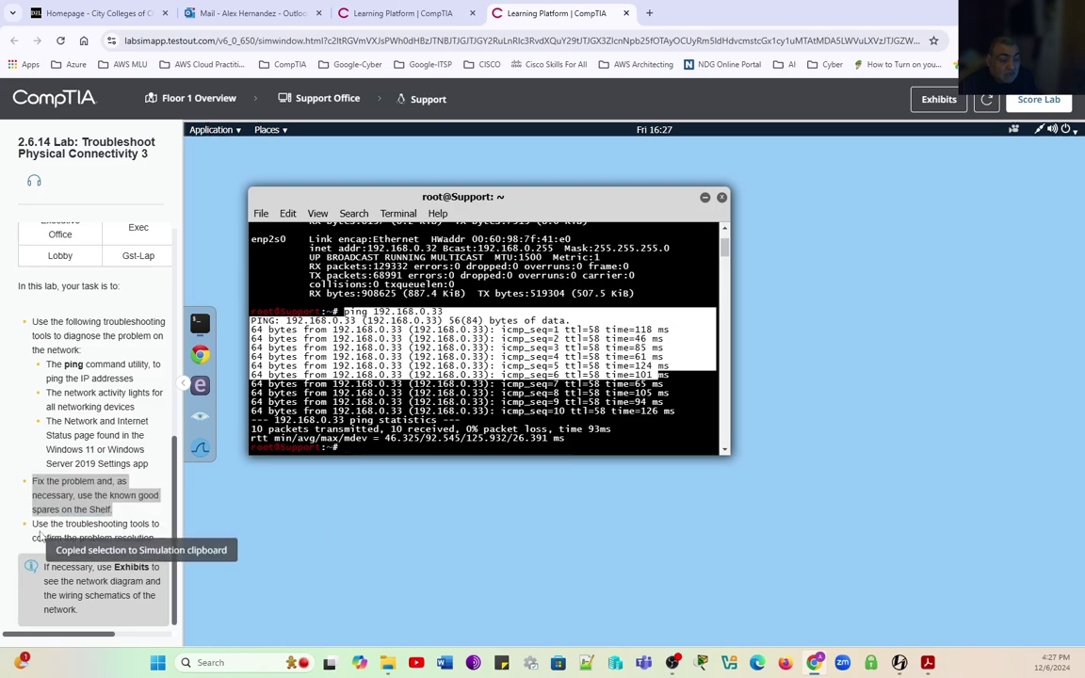
drag(33, 524, 156, 541)
click(349, 453)
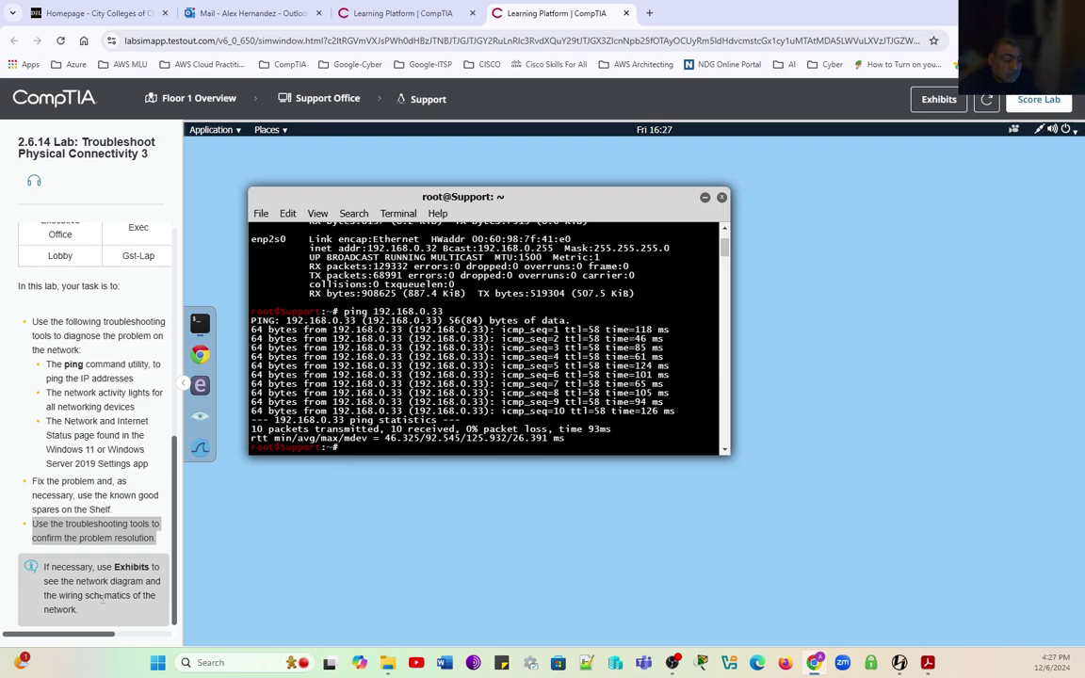
drag(52, 569, 111, 619)
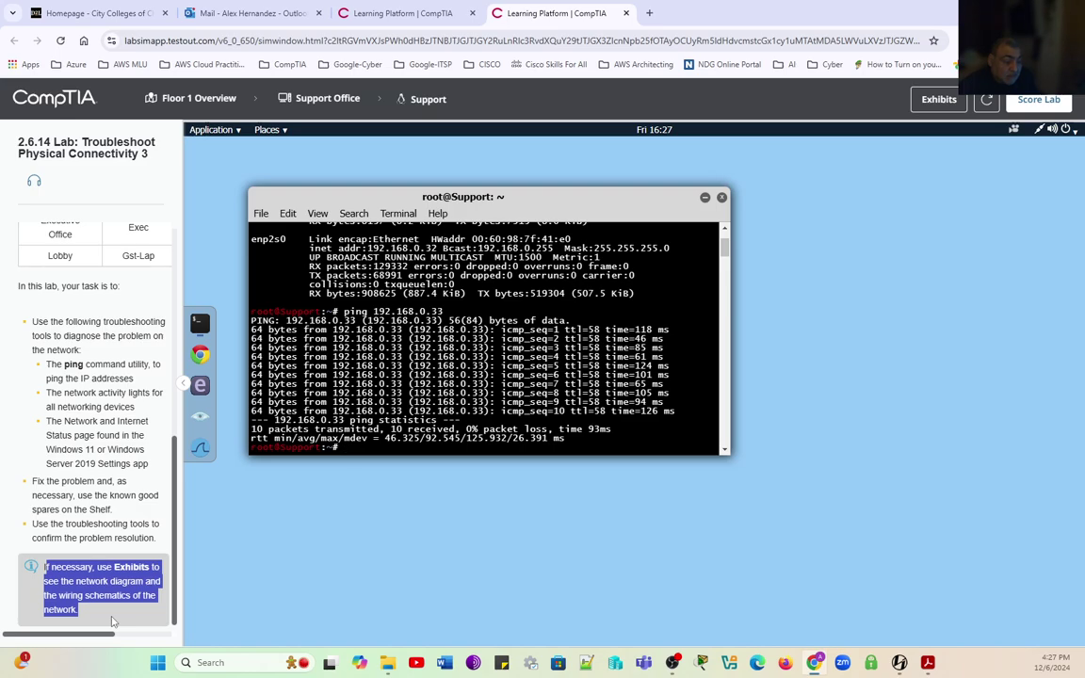
key(ctrl+c)
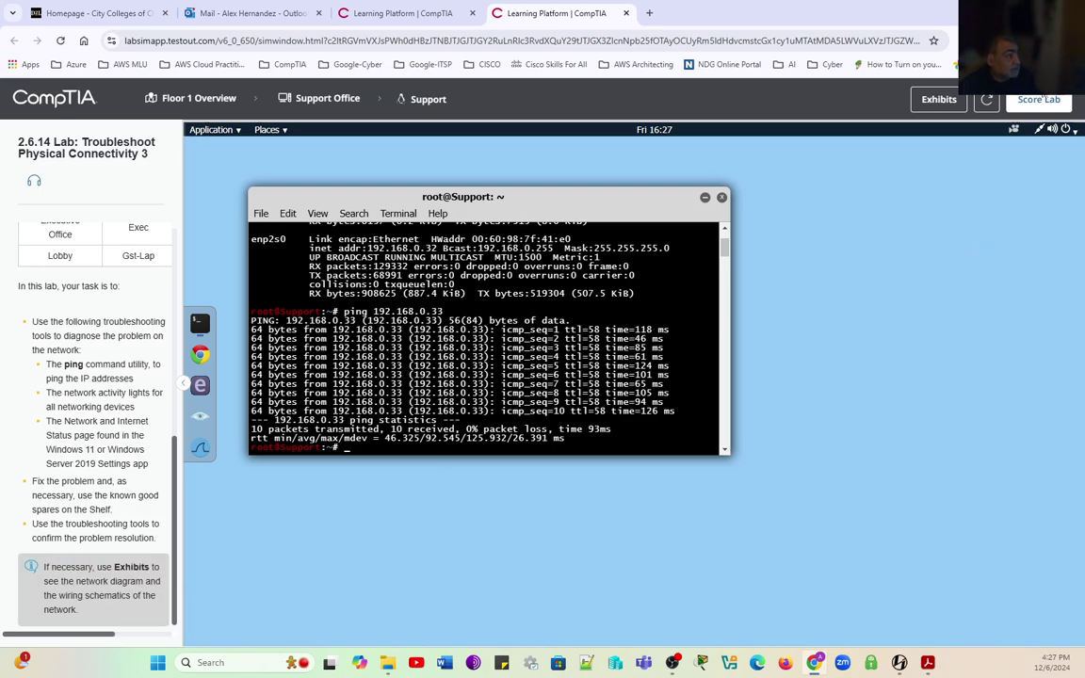
- Submit and confirm the lab for scoring, then highlight the Score: 100% line
click(1043, 100)
click(649, 411)
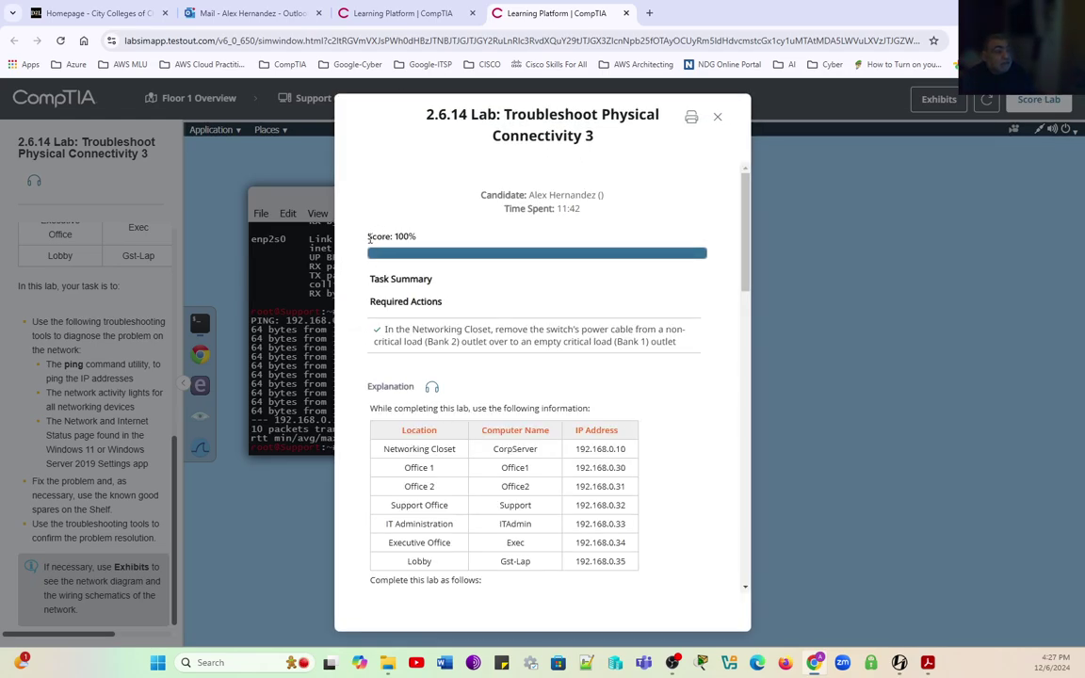
drag(368, 239, 426, 238)
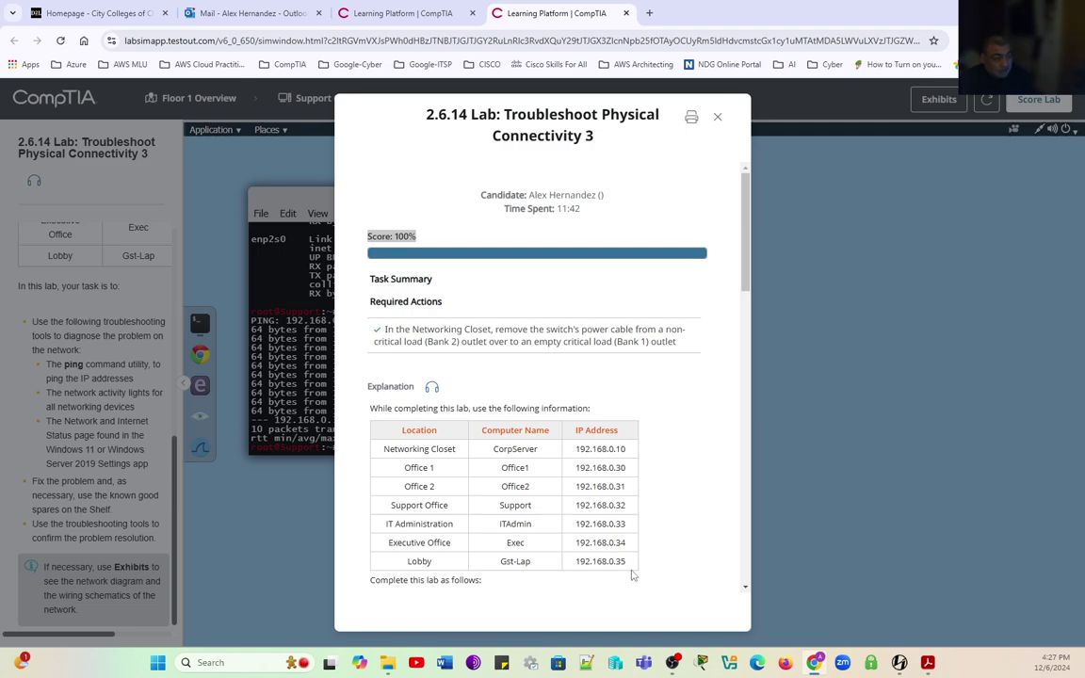
- Review the report's IP address table, including the office rows and IT Administration row
drag(384, 449, 539, 561)
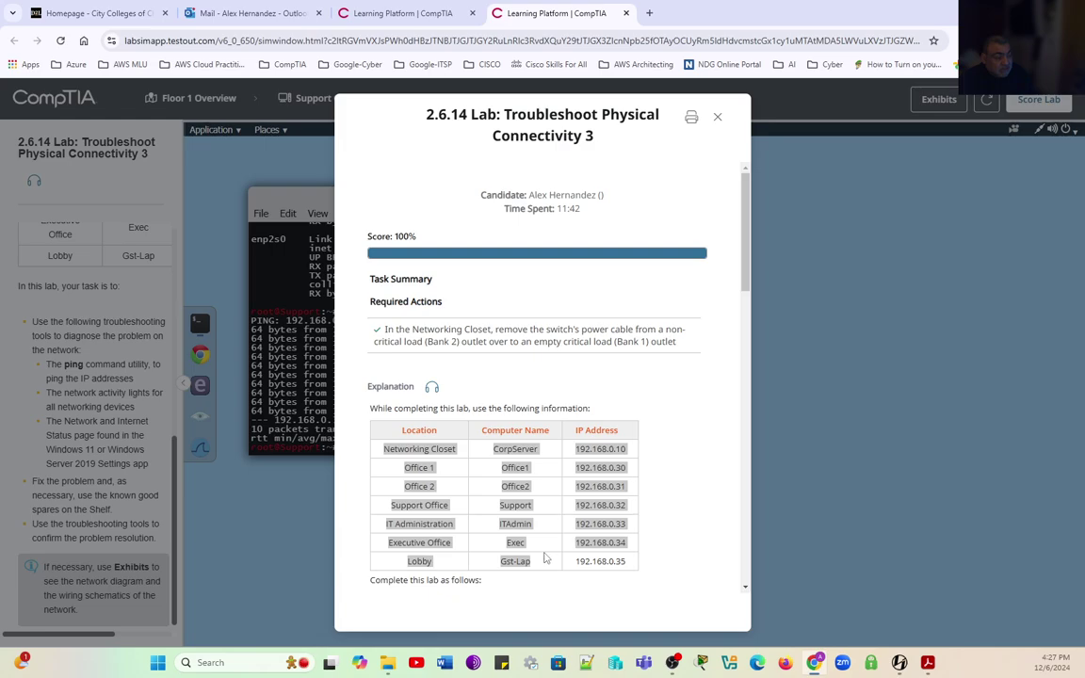
click(540, 562)
drag(535, 565, 400, 480)
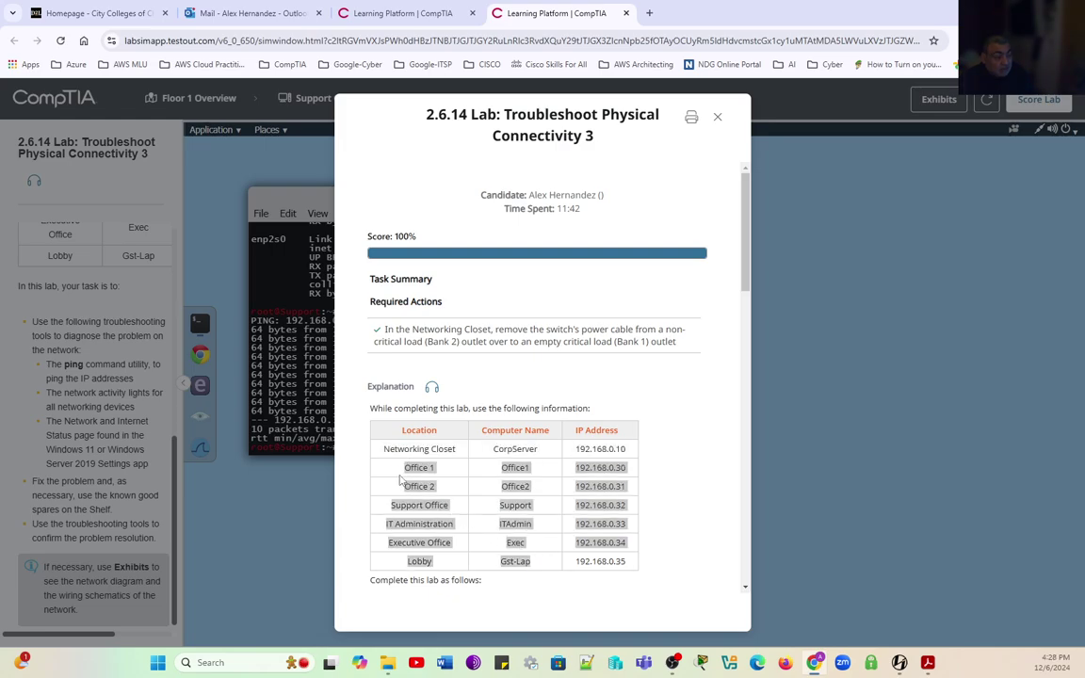
click(469, 510)
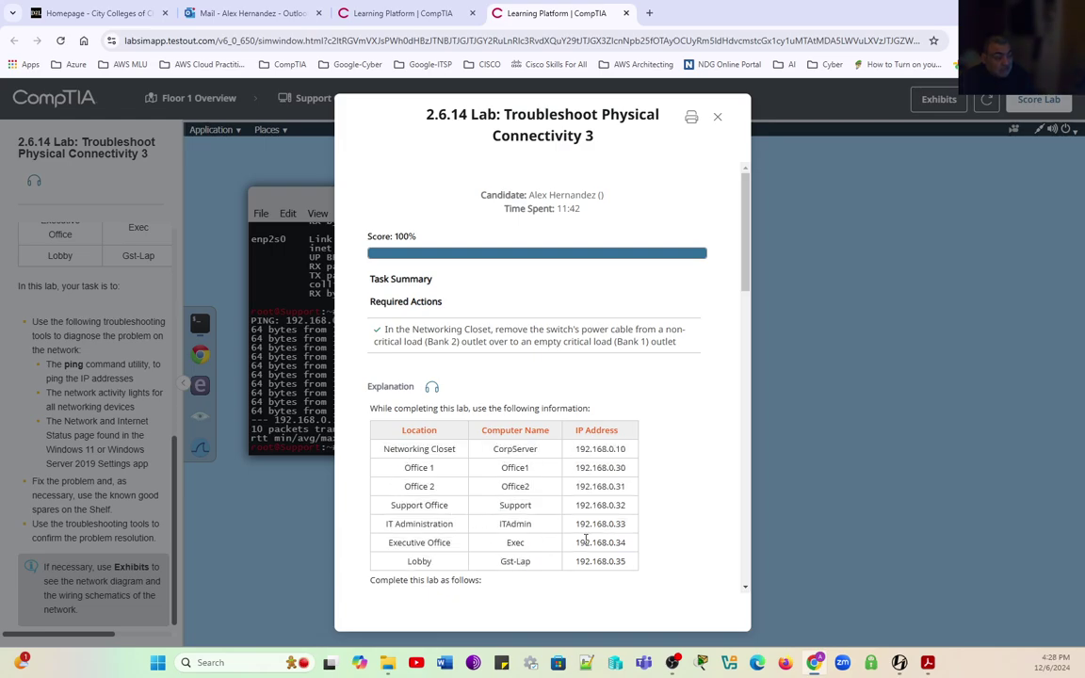
drag(628, 530, 383, 528)
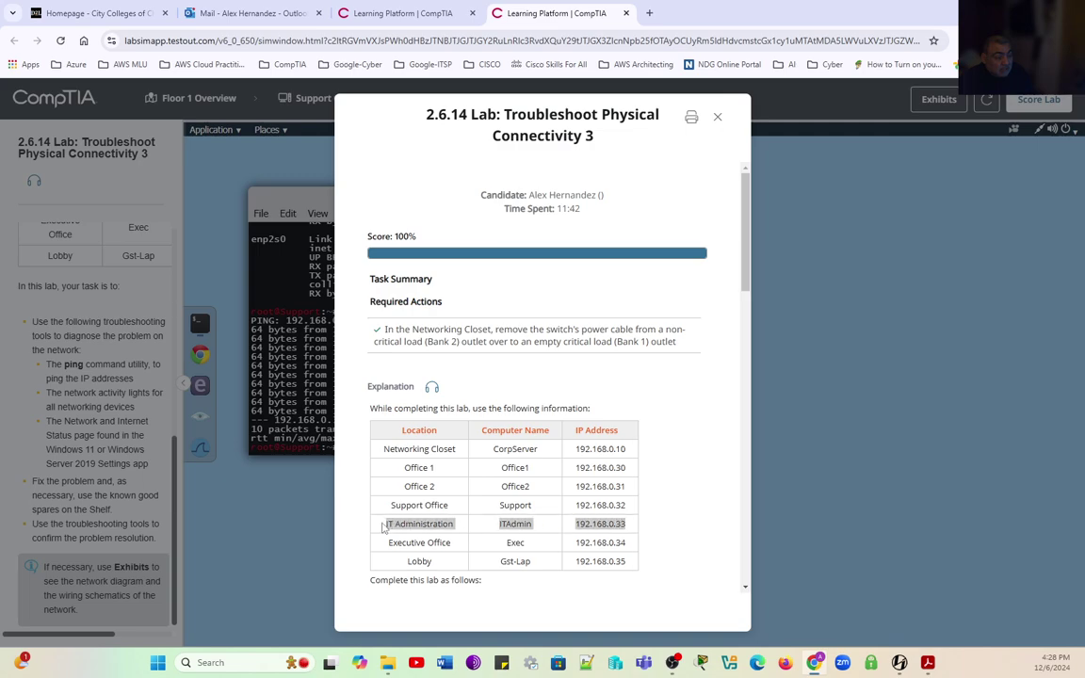
click(555, 475)
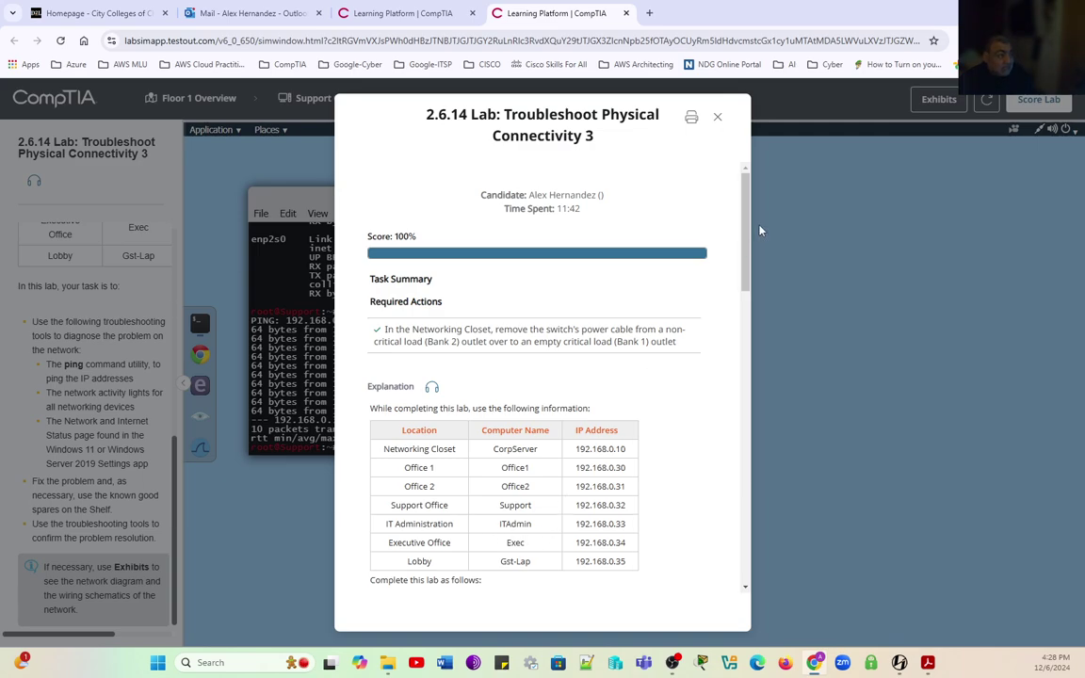
scroll(746, 209, down, 1)
scroll(668, 197, up, 1)
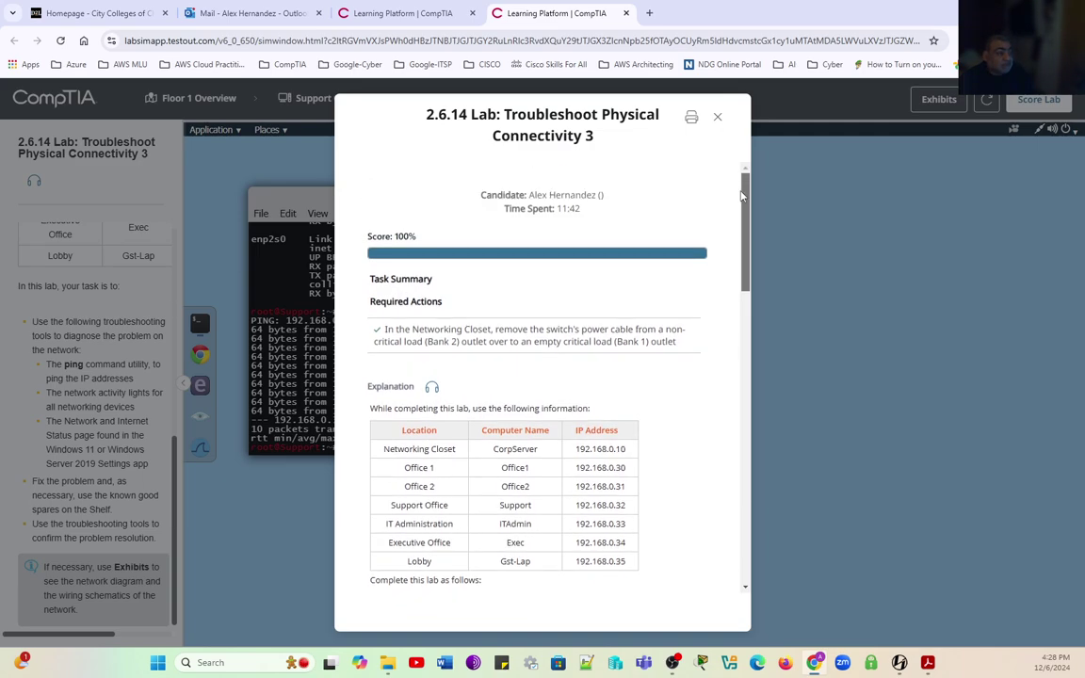